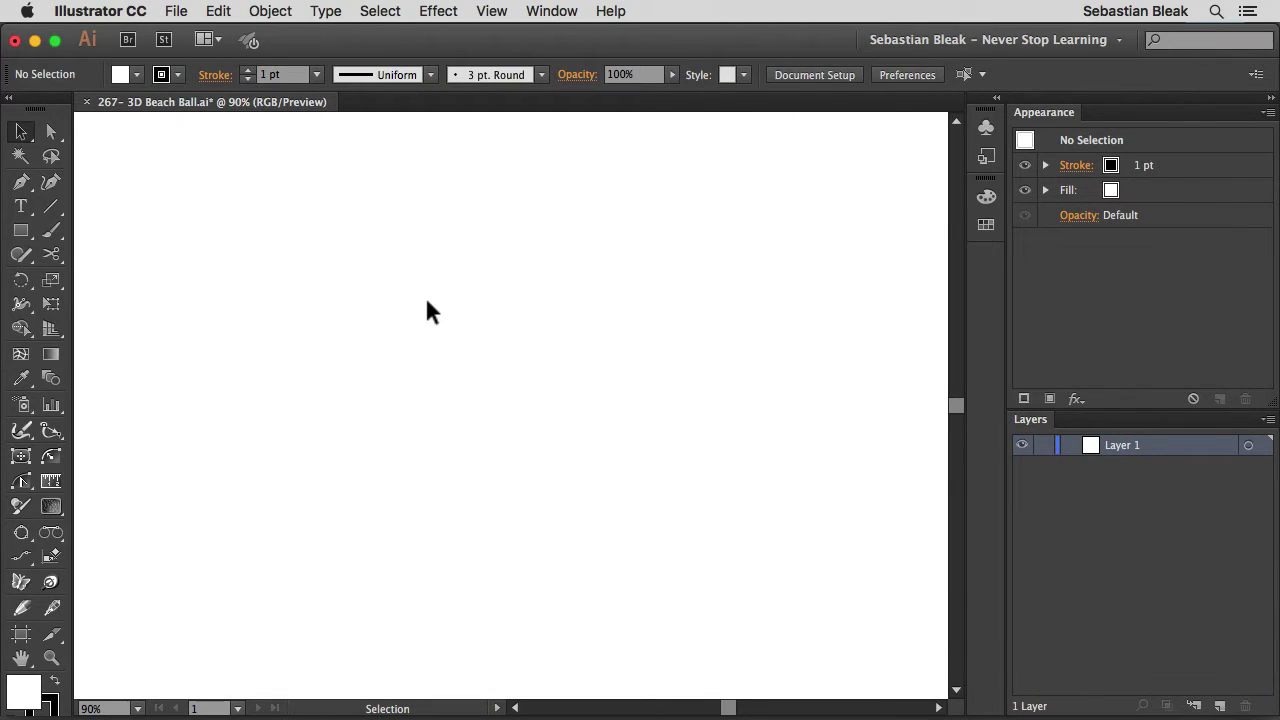
Step: Switch to Chrome to look through the MacHouse Blog beach ball tutorial down to the reply form, and return to Illustrator
{"action": "key", "text": "super+Tab"}
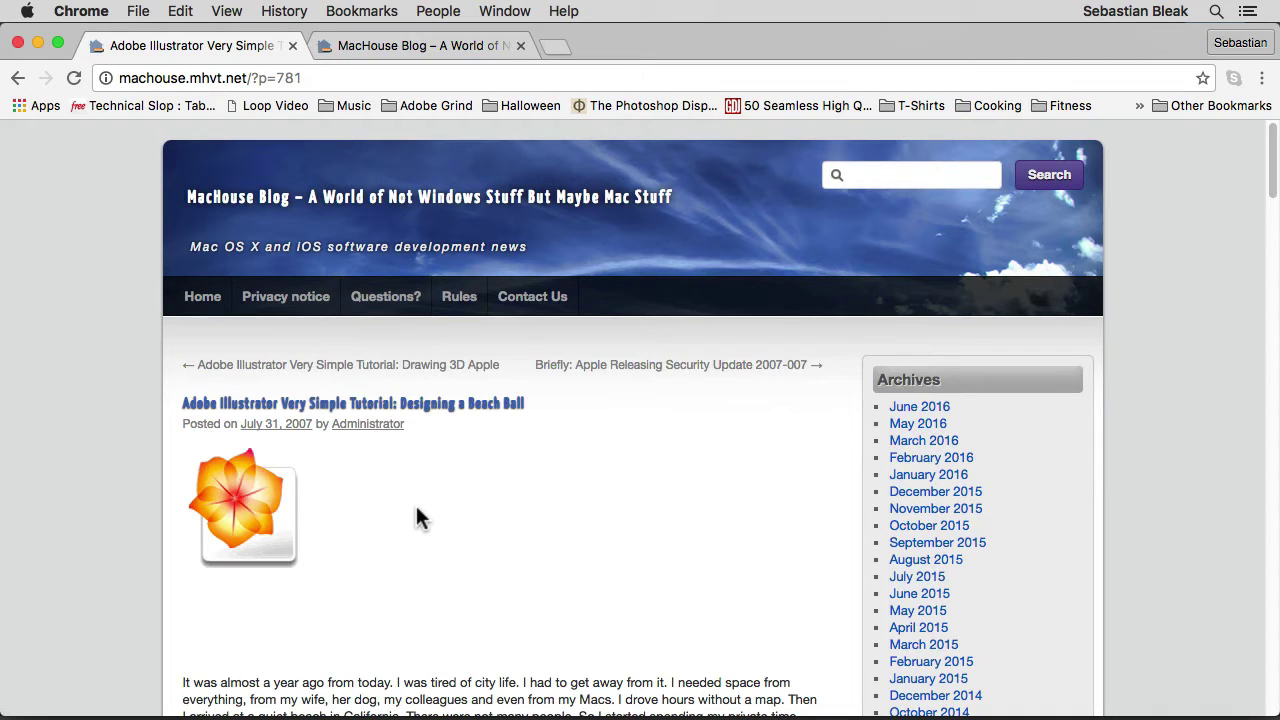
{"action": "scroll", "coordinate": [416, 507], "scroll_direction": "down", "scroll_amount": 2}
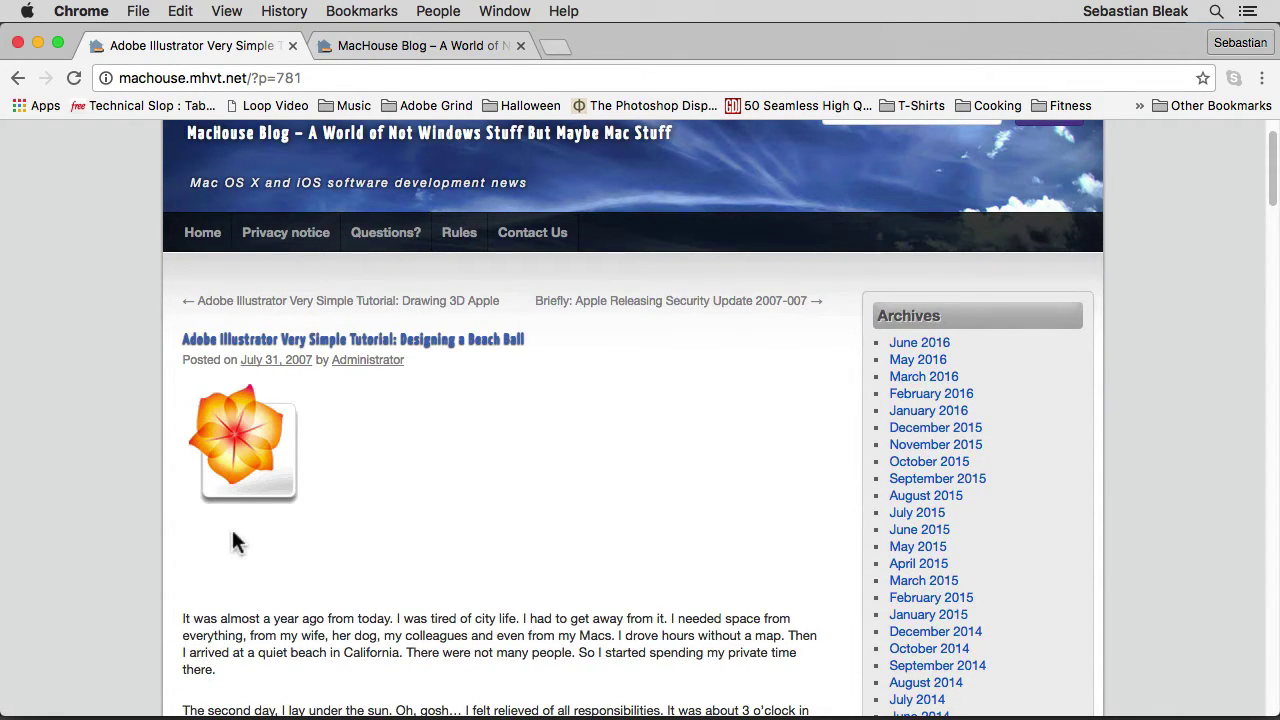
{"action": "scroll", "coordinate": [110, 541], "scroll_direction": "down", "scroll_amount": 15}
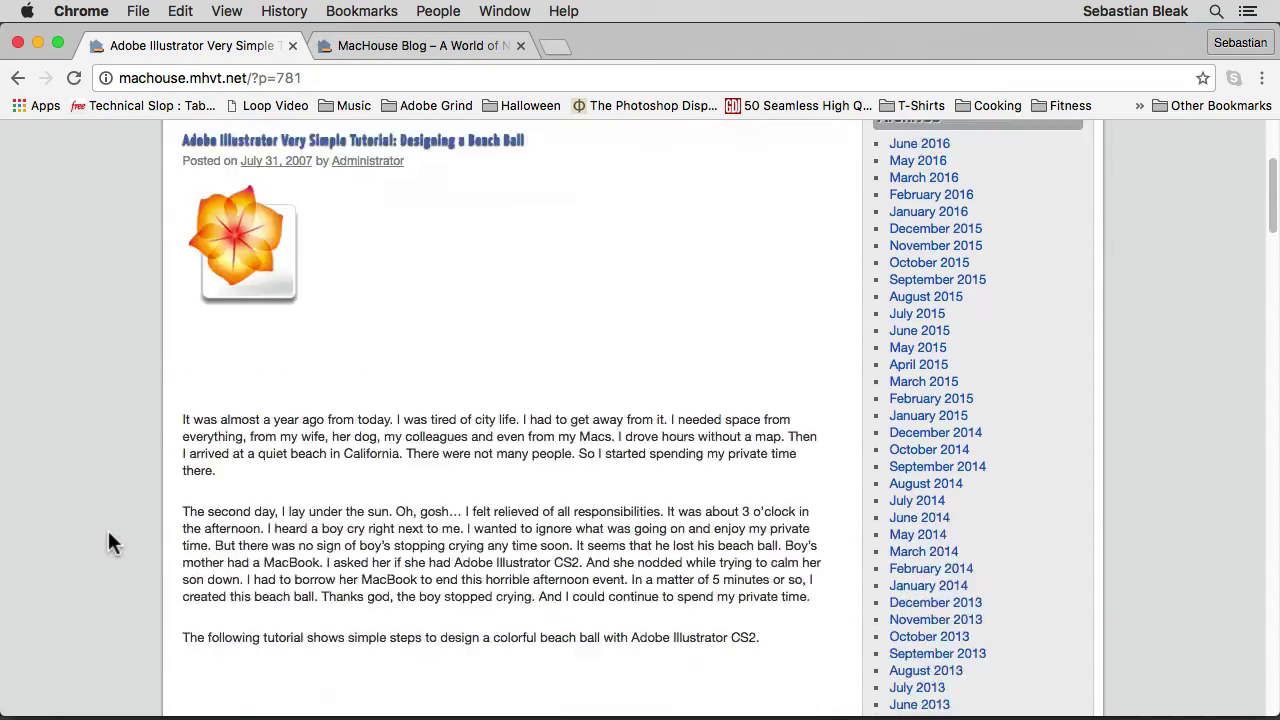
{"action": "scroll", "coordinate": [110, 541], "scroll_direction": "down", "scroll_amount": 15}
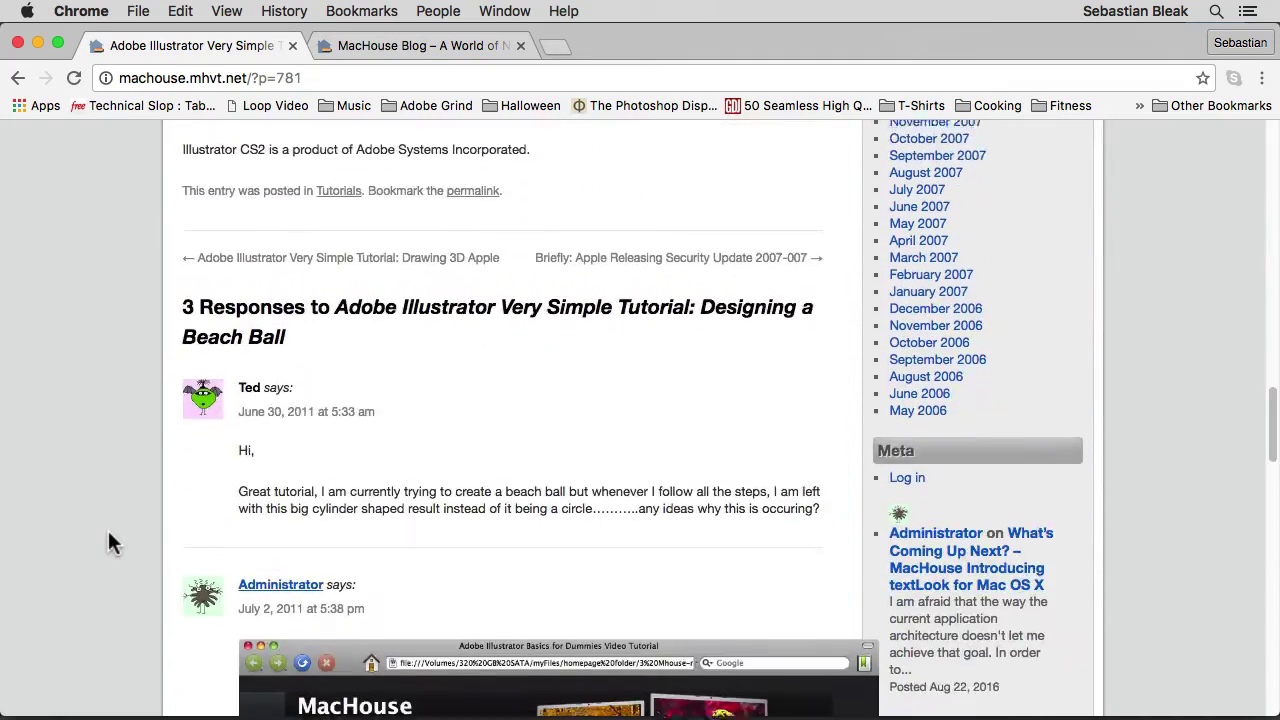
{"action": "scroll", "coordinate": [110, 541], "scroll_direction": "down", "scroll_amount": 4}
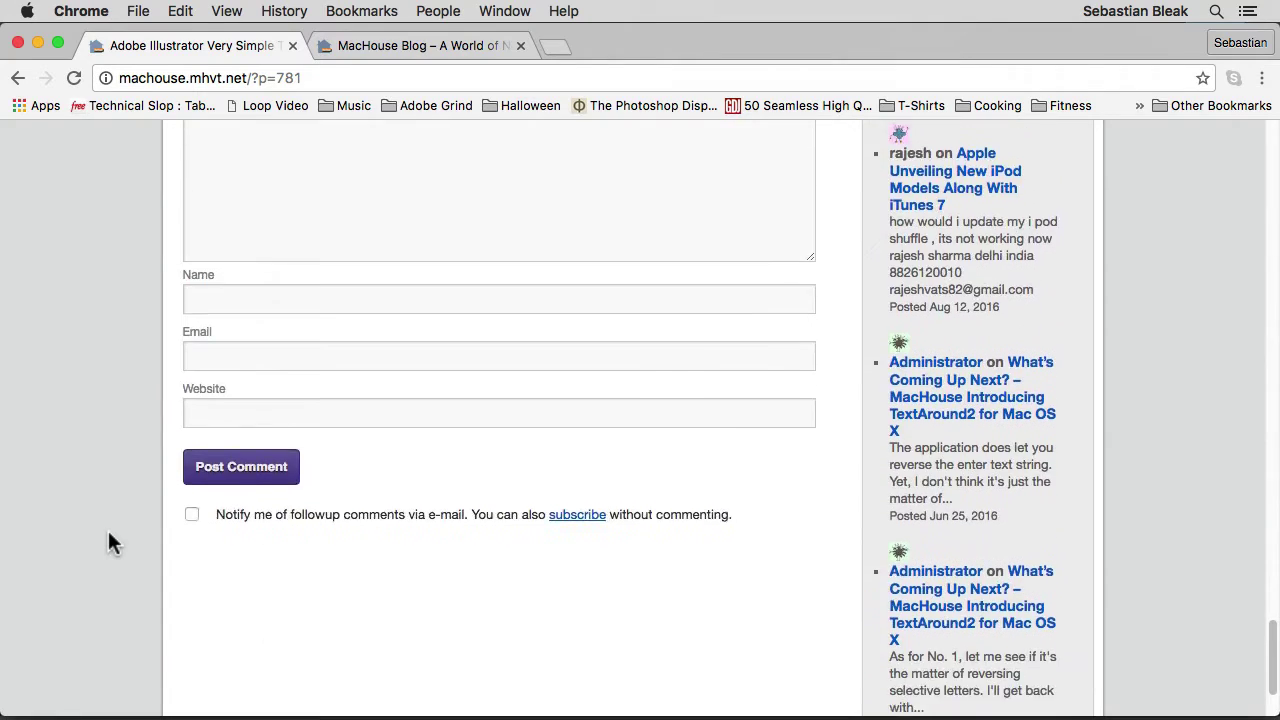
{"action": "scroll", "coordinate": [110, 541], "scroll_direction": "up", "scroll_amount": 5}
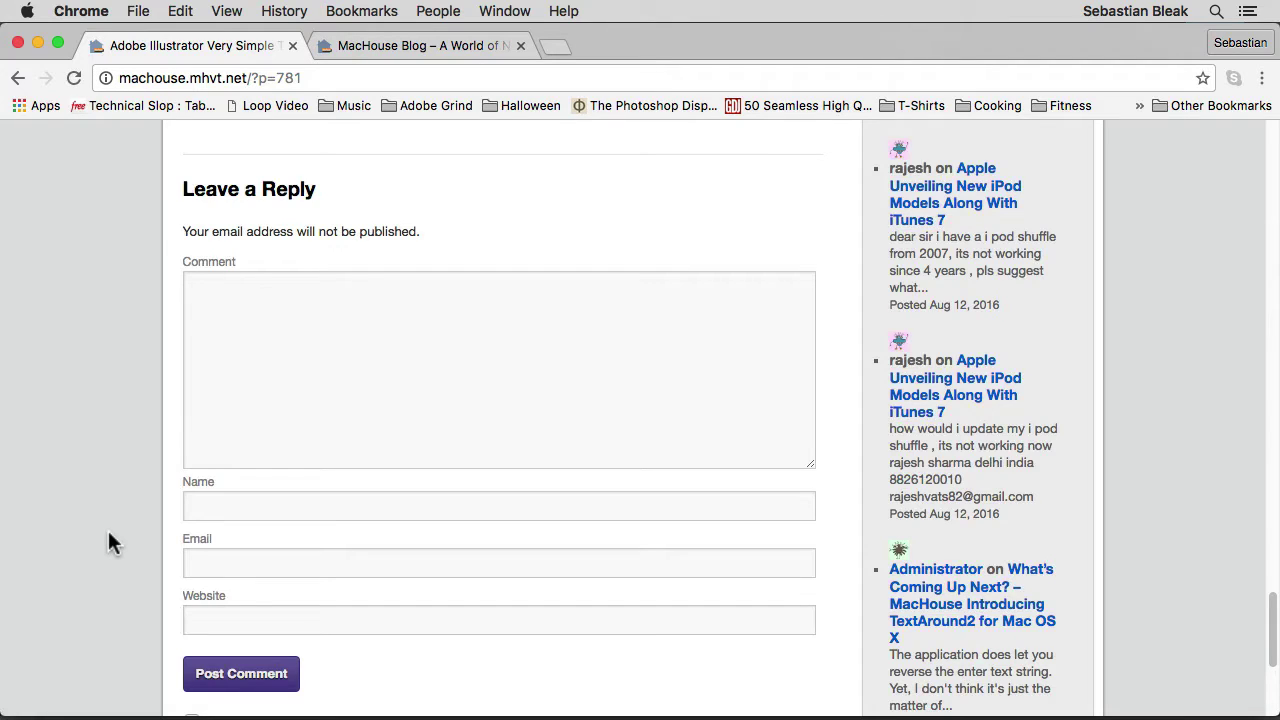
{"action": "key", "text": "super+h"}
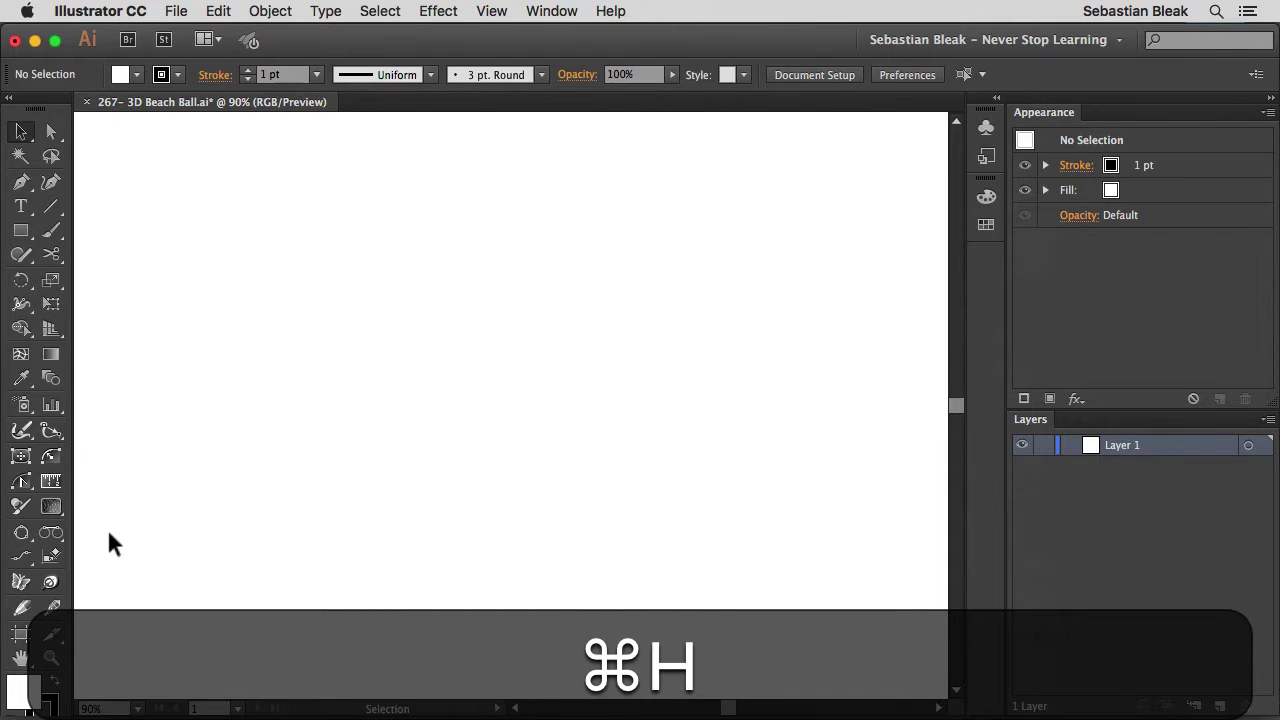
Step: Draw a tall, narrow vertical rectangle in the left half of the empty artboard
{"action": "left_click", "coordinate": [378, 363]}
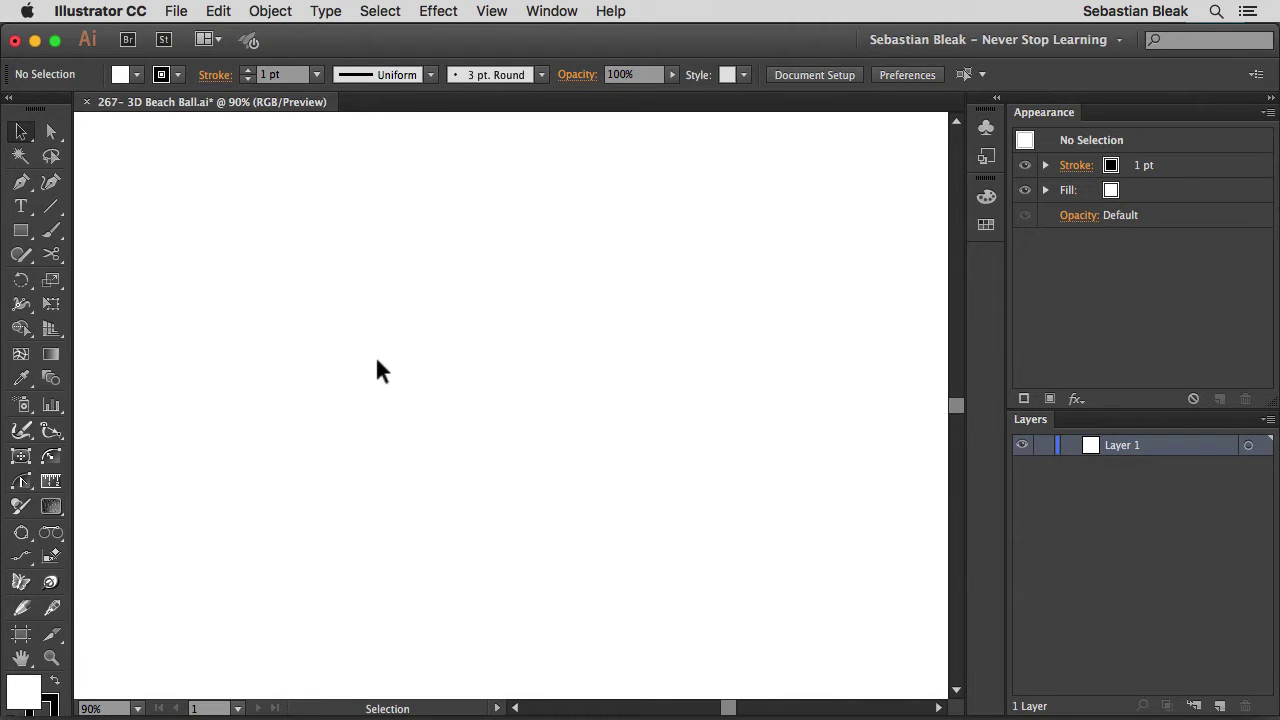
{"action": "key", "text": "m"}
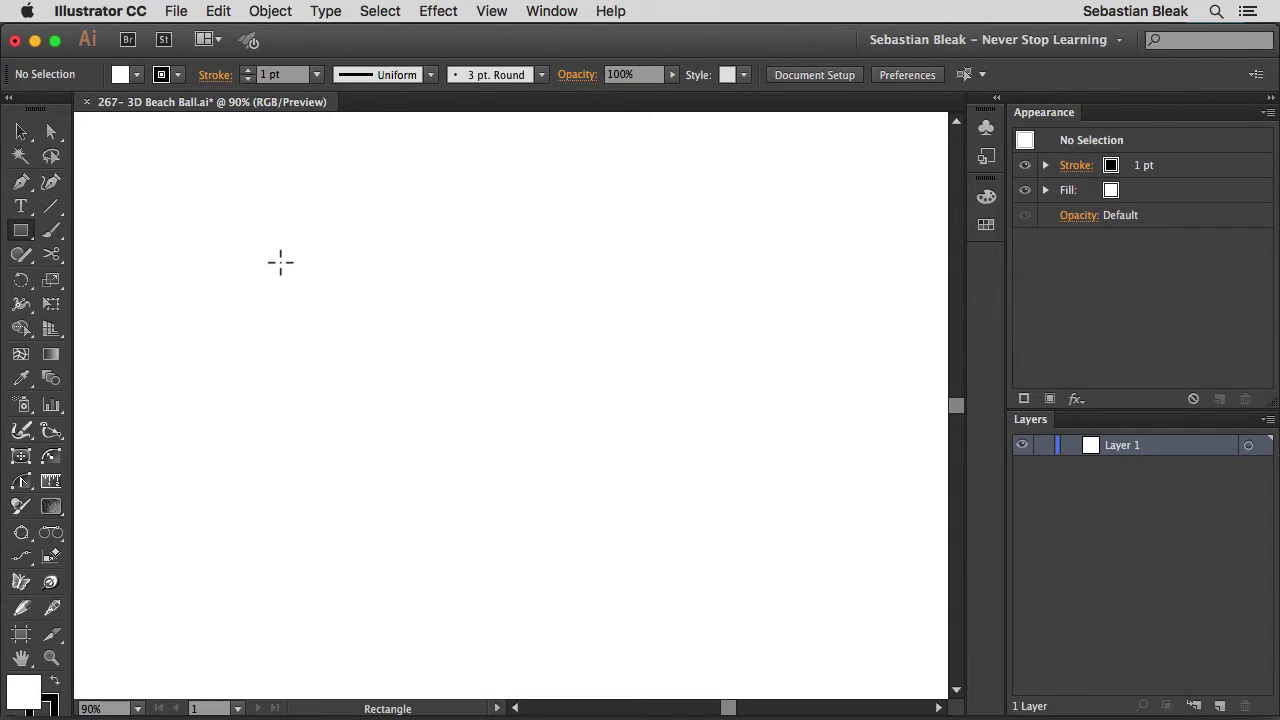
{"action": "left_click_drag", "start_coordinate": [280, 256], "coordinate": [316, 485]}
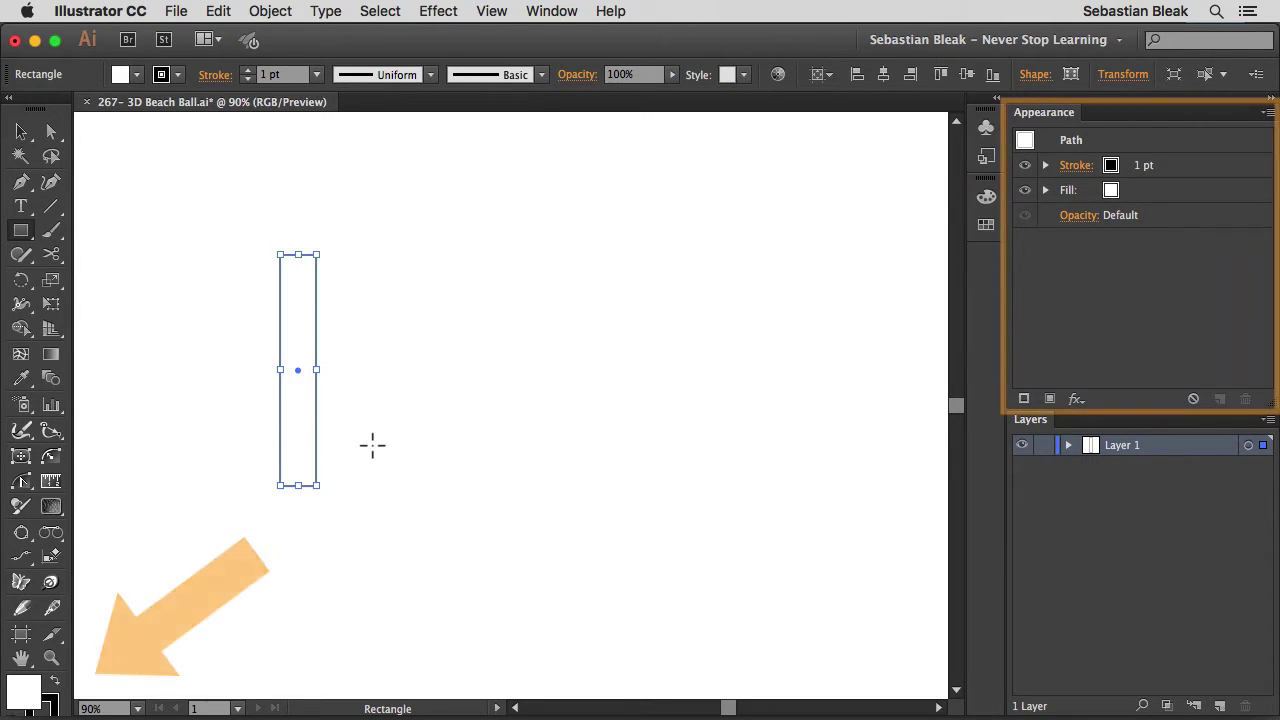
Step: Give the narrow rectangle a red swatch fill and no stroke
{"action": "key", "text": "slash"}
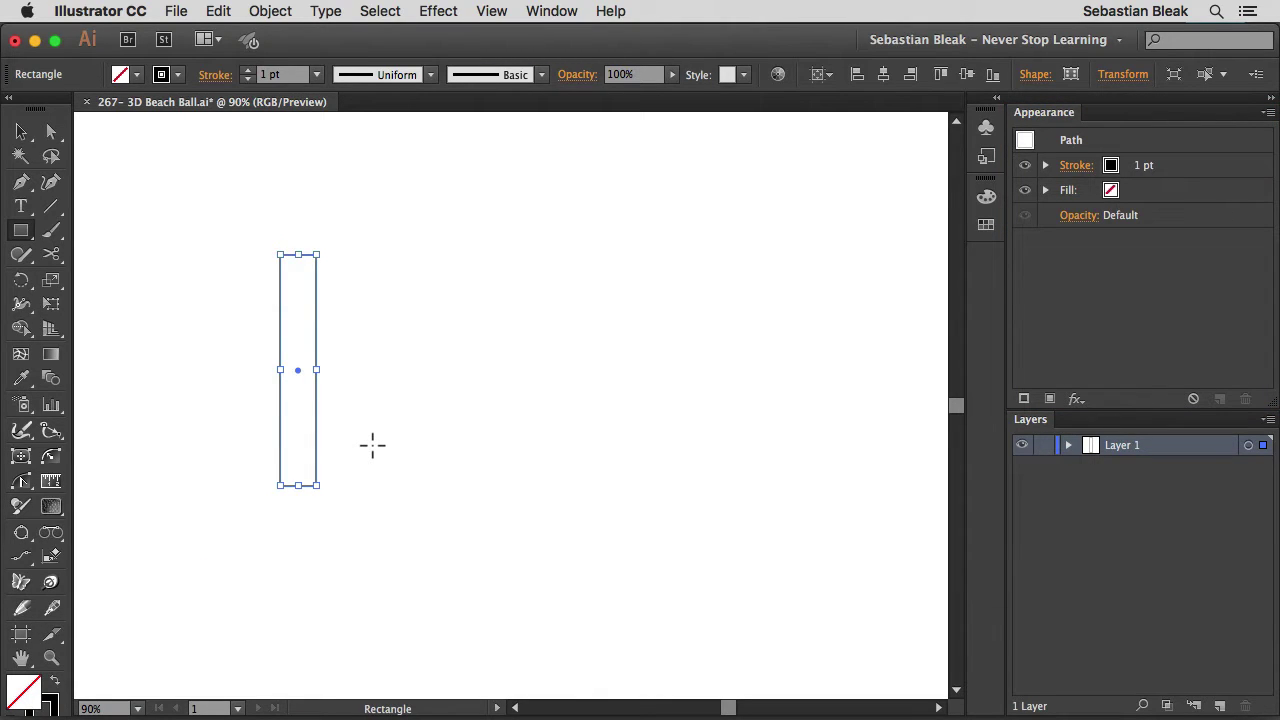
{"action": "key", "text": "shift+x"}
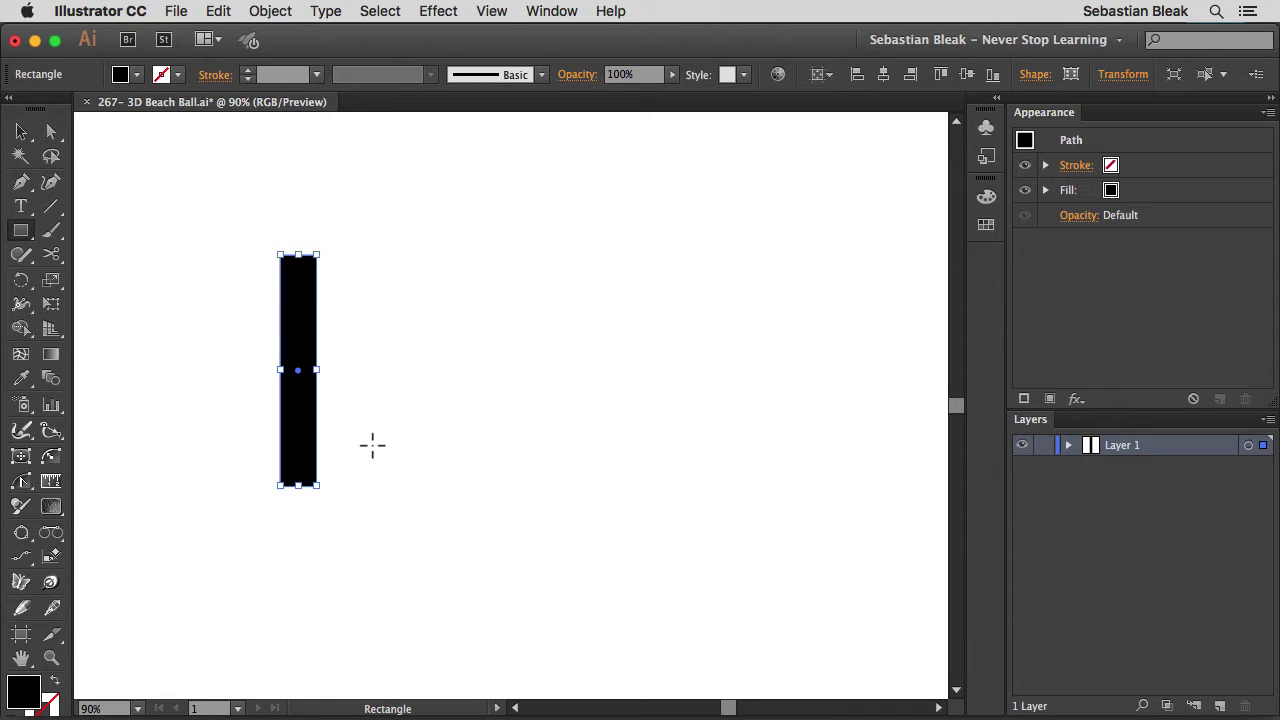
{"action": "key", "text": "comma"}
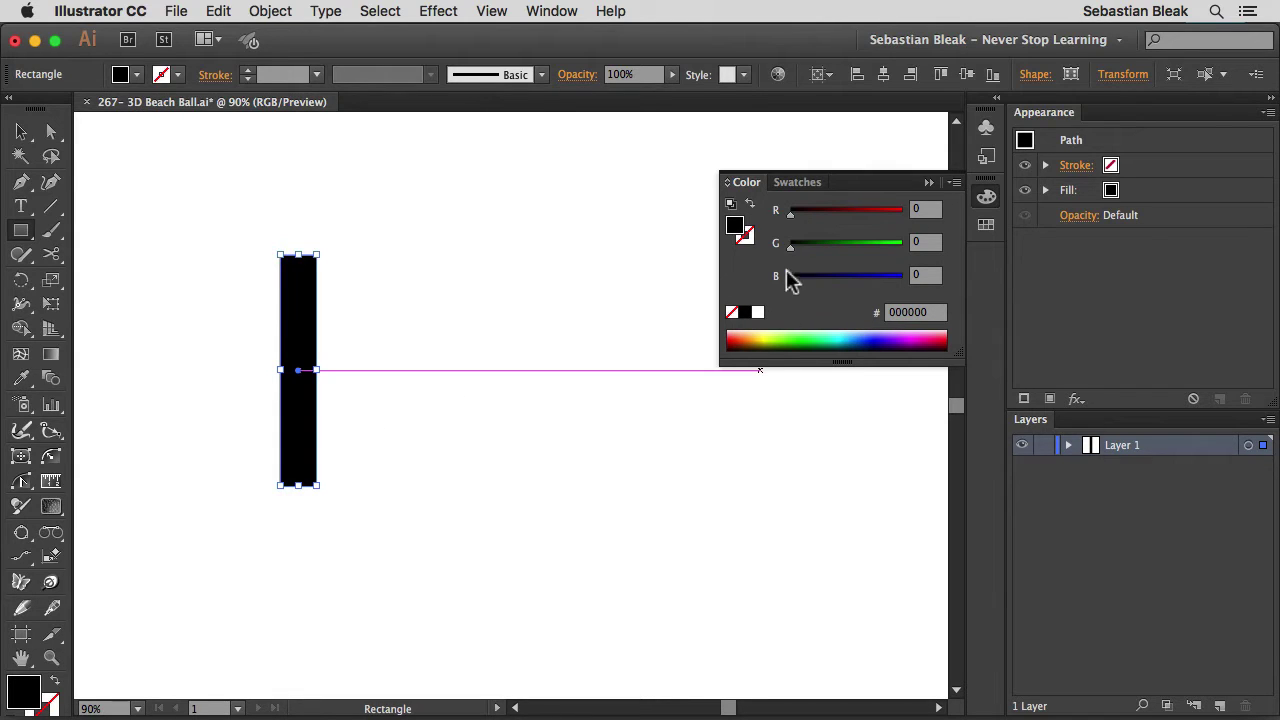
{"action": "left_click", "coordinate": [798, 186]}
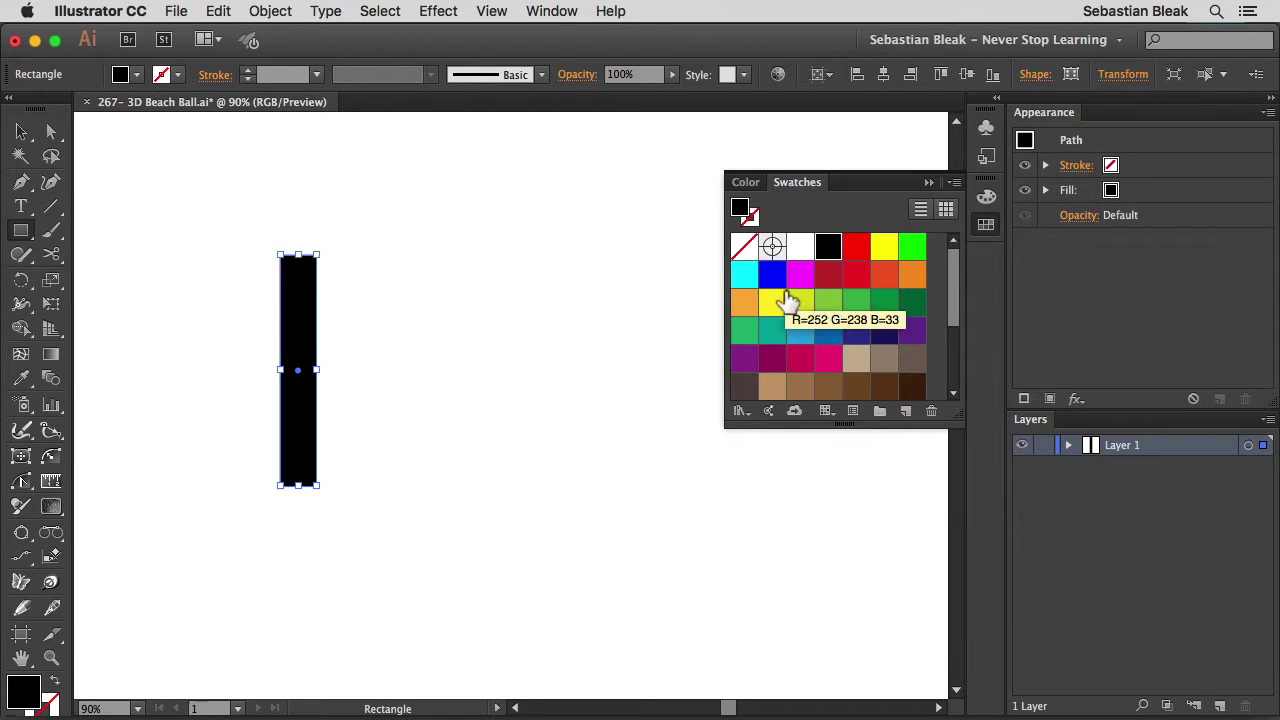
{"action": "left_click", "coordinate": [857, 280]}
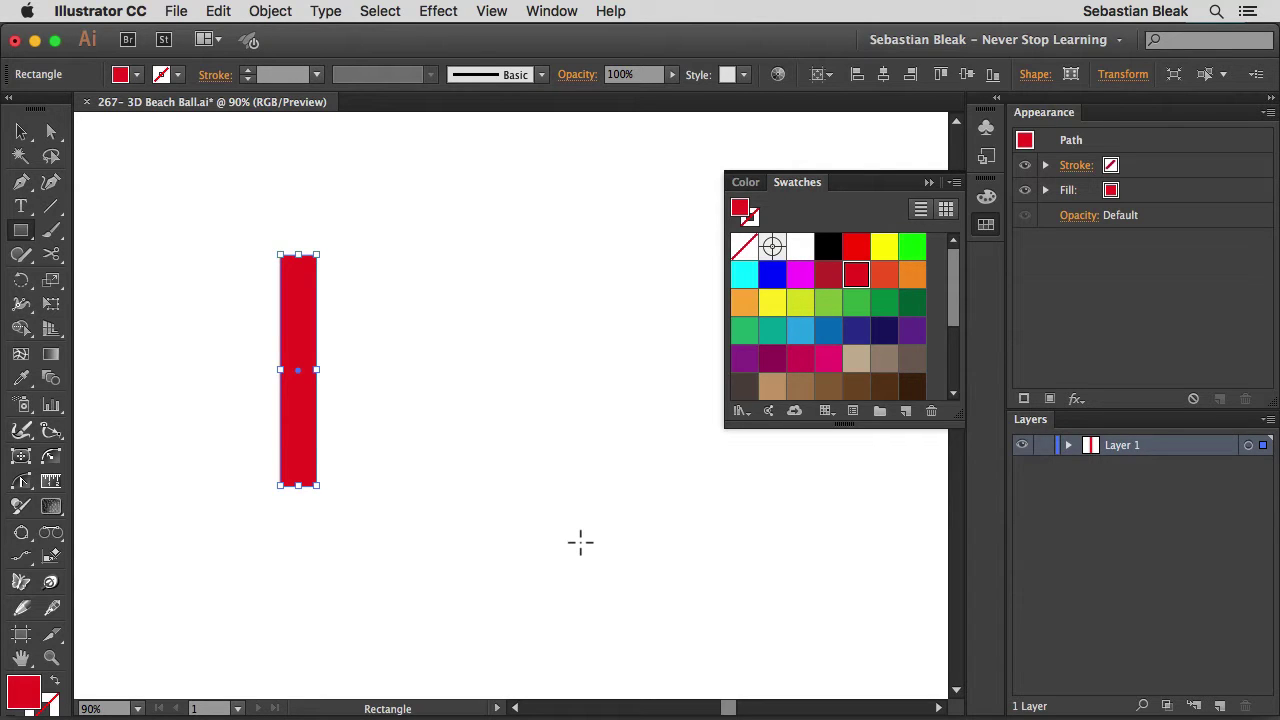
Step: Duplicate the red rectangle horizontally so the copy sits flush against the original's right edge
{"action": "key", "text": "v"}
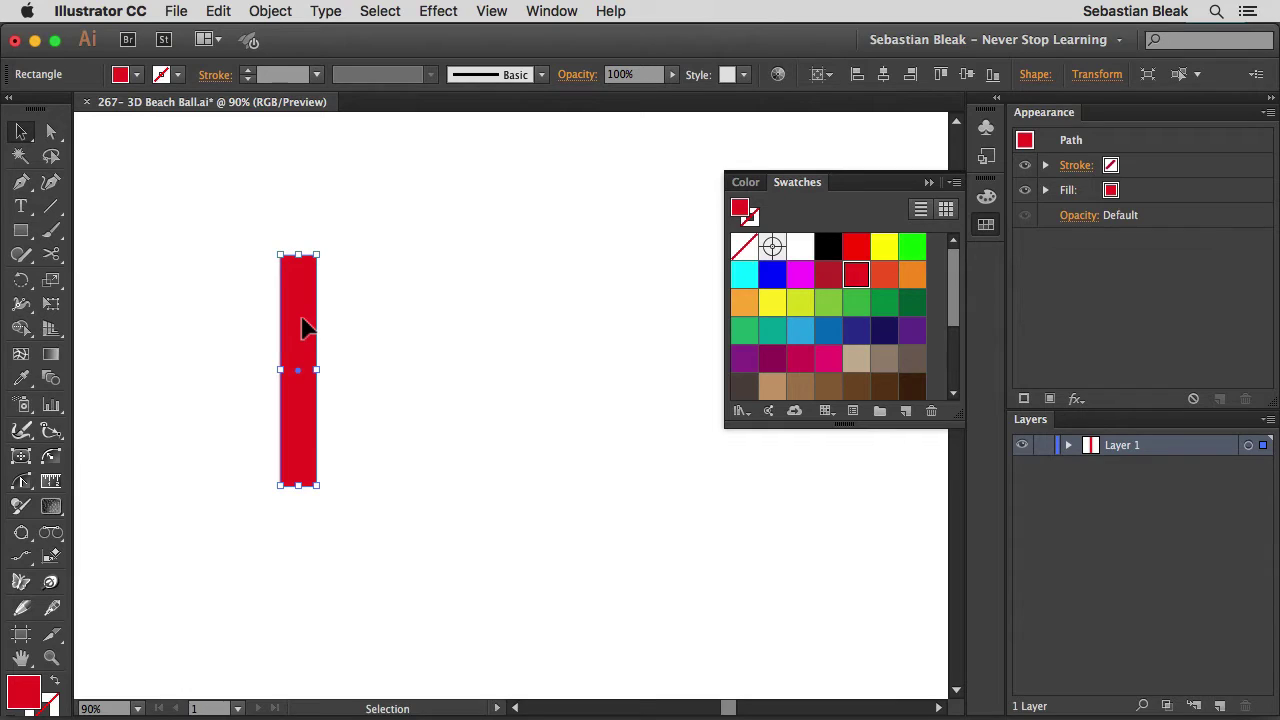
{"action": "key", "text": "alt"}
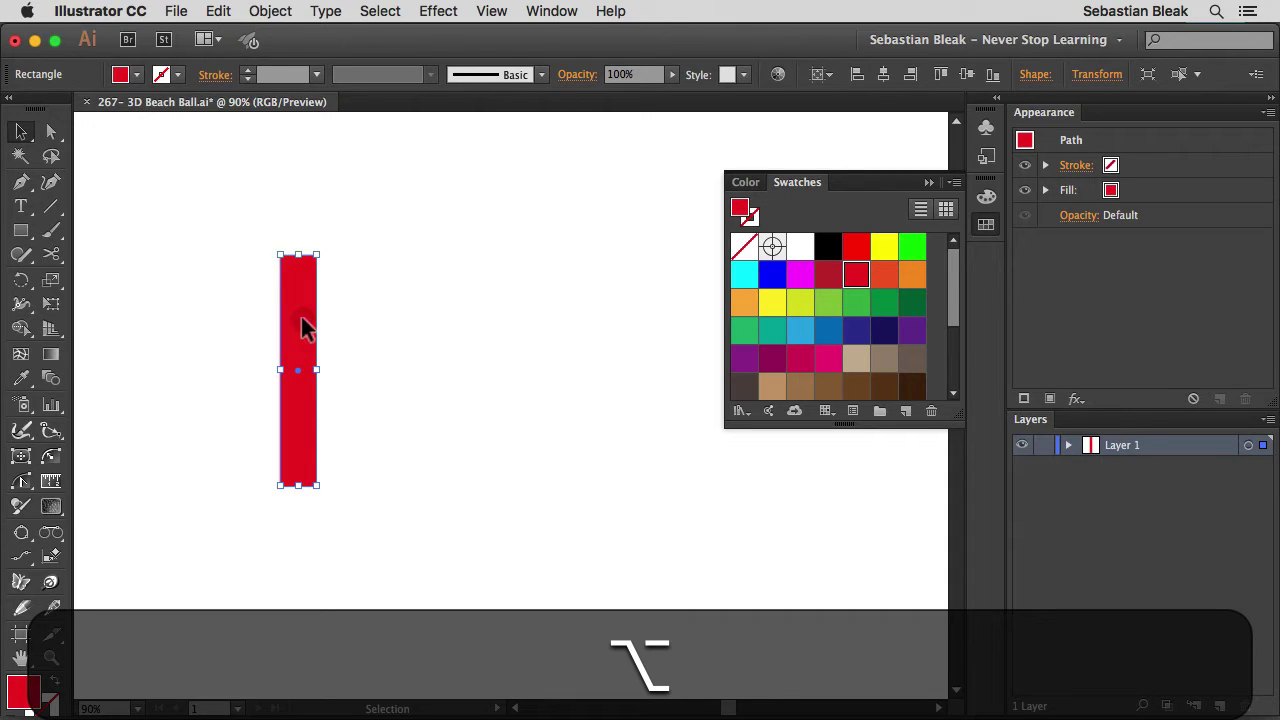
{"action": "left_click_drag", "start_coordinate": [305, 327], "coordinate": [332, 325]}
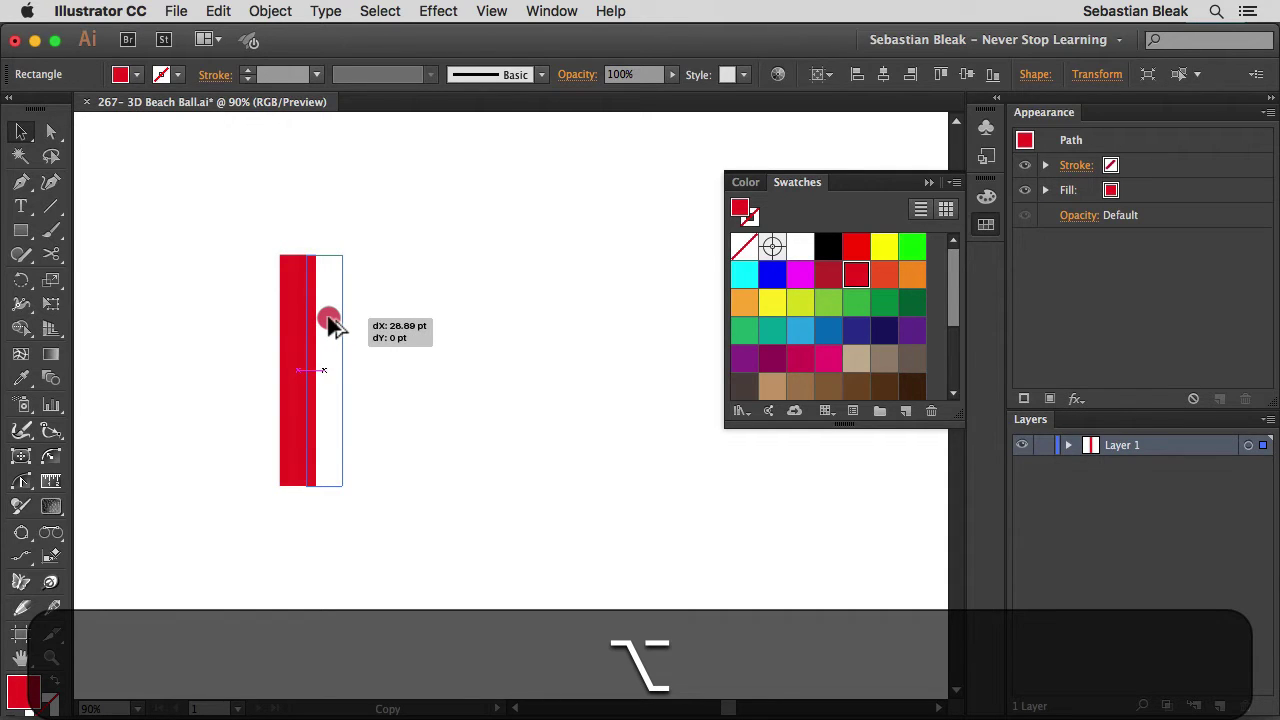
{"action": "key", "text": "shift"}
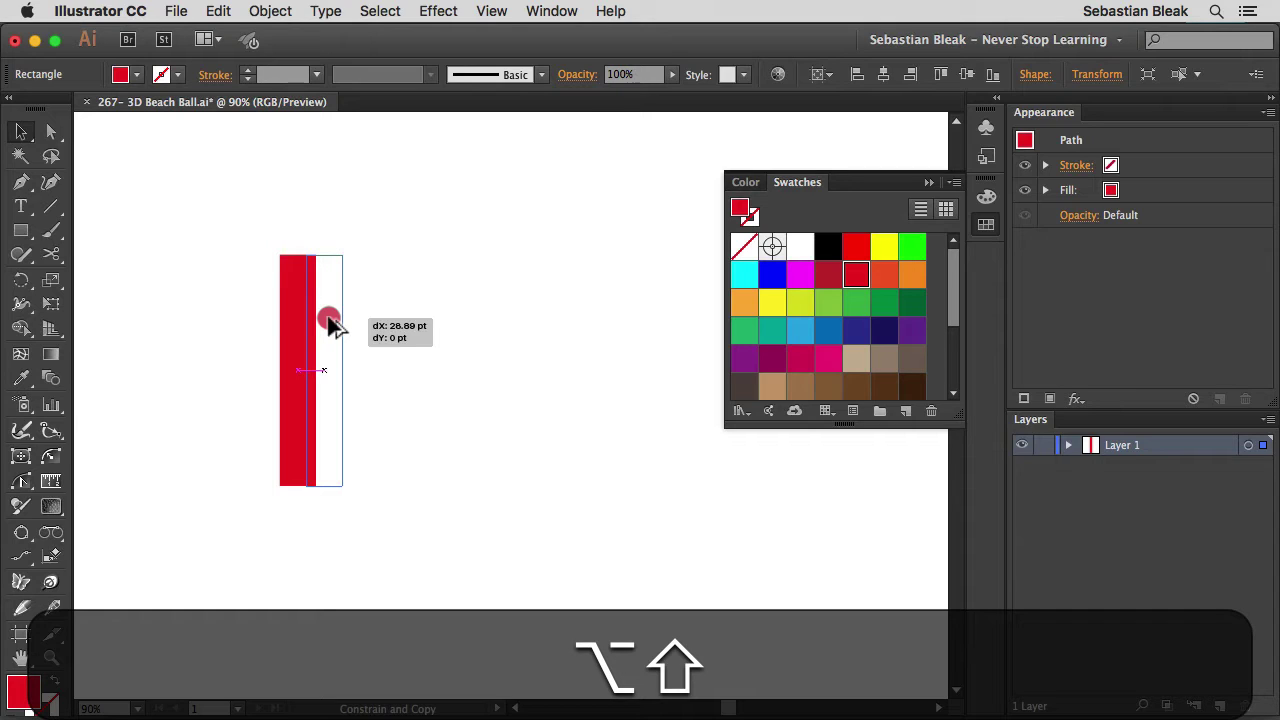
{"action": "left_click_drag", "start_coordinate": [329, 321], "coordinate": [338, 327]}
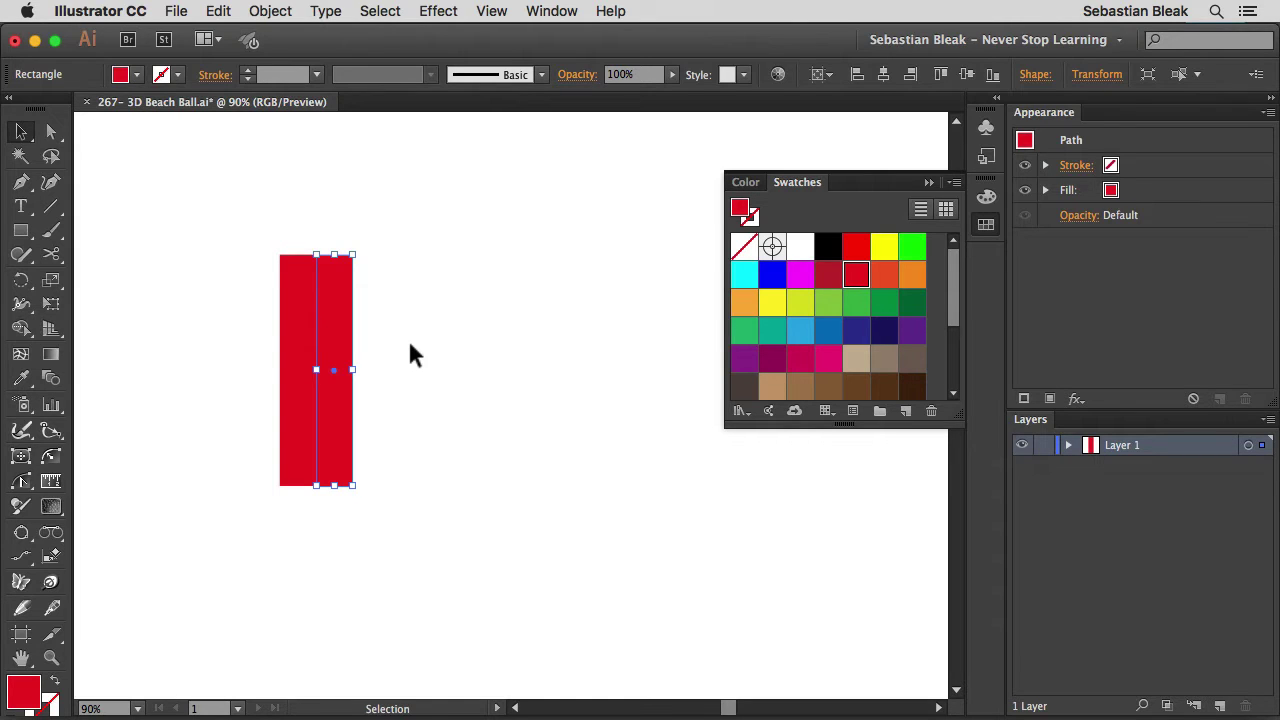
Step: Repeat the duplication four more times to make a row of six adjoining red stripes
{"action": "key", "text": "super+d"}
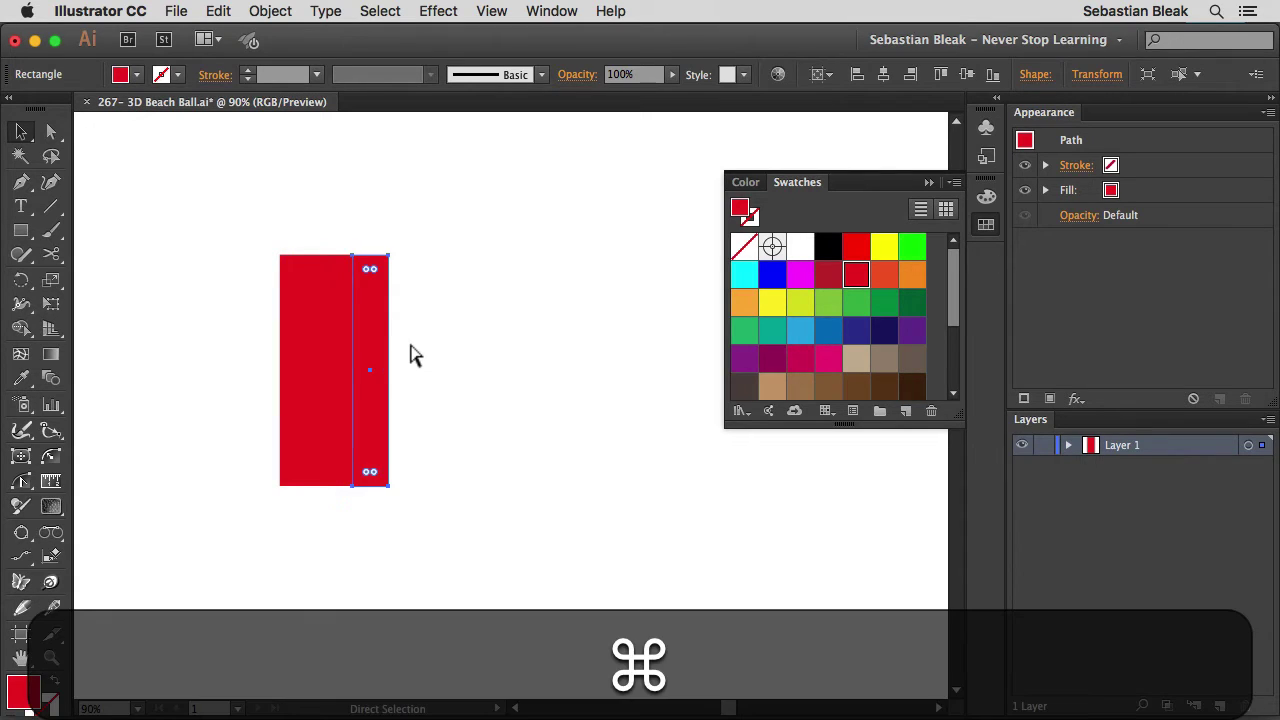
{"action": "key", "text": "super+d"}
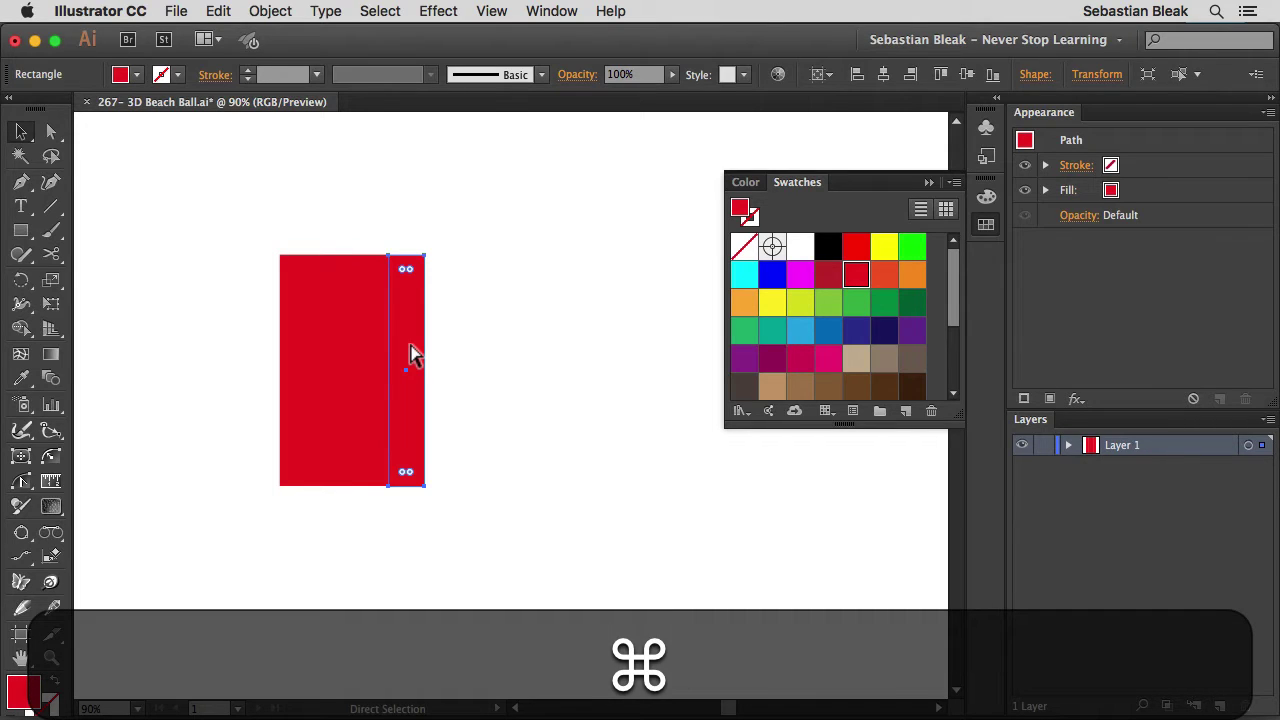
{"action": "key", "text": "super+d"}
{"action": "key", "text": "super+d"}
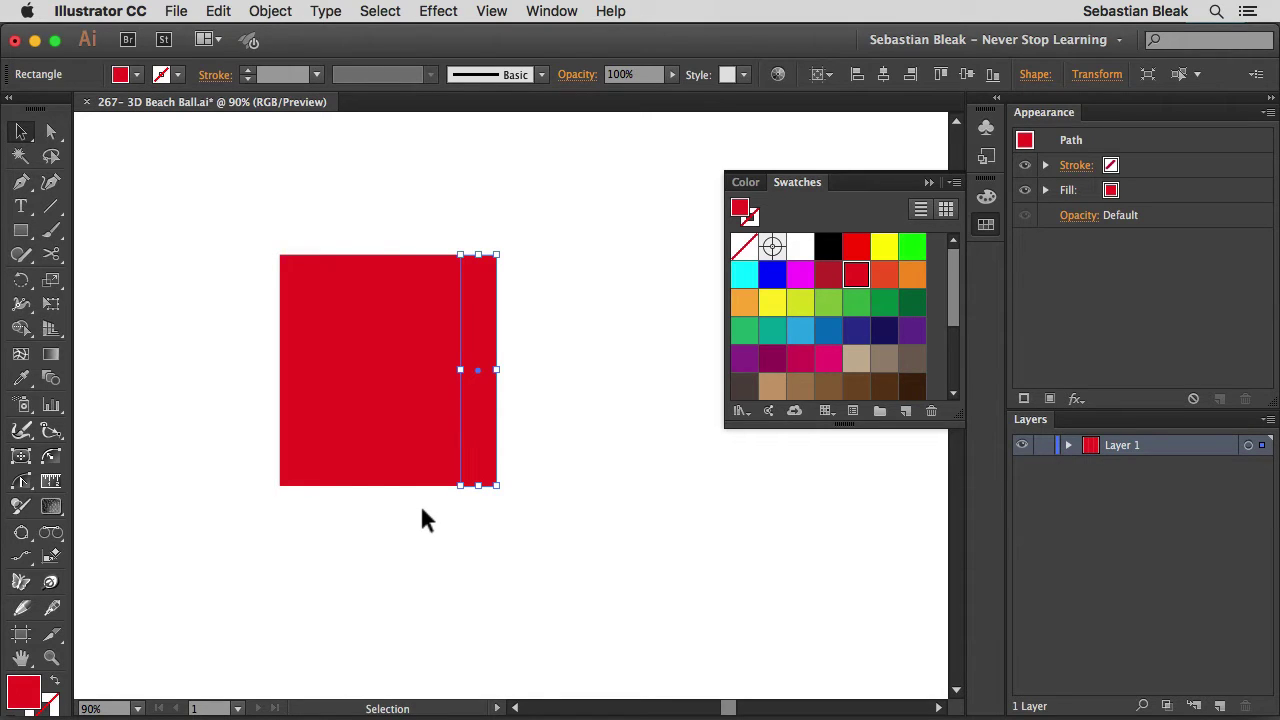
Step: Fill the second stripe with orange, the third with yellow and the fourth with green from the swatches
{"action": "left_click", "coordinate": [325, 470]}
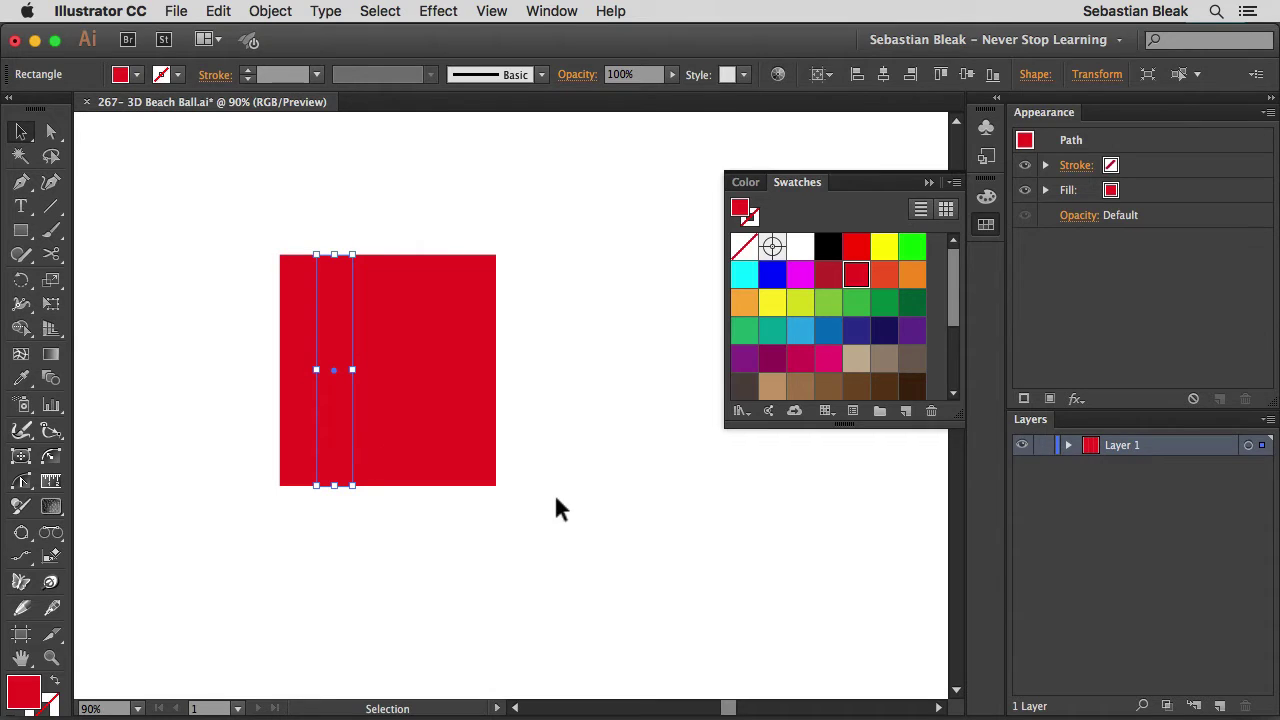
{"action": "left_click", "coordinate": [884, 274]}
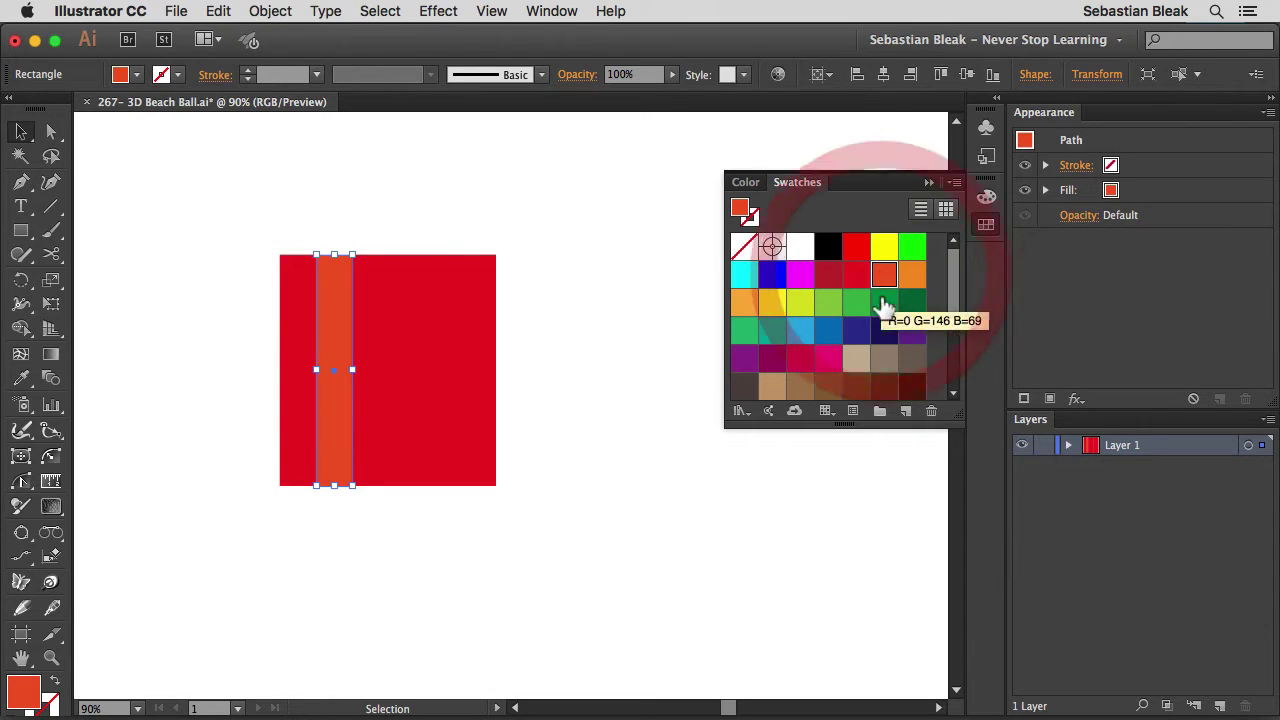
{"action": "left_click", "coordinate": [372, 462]}
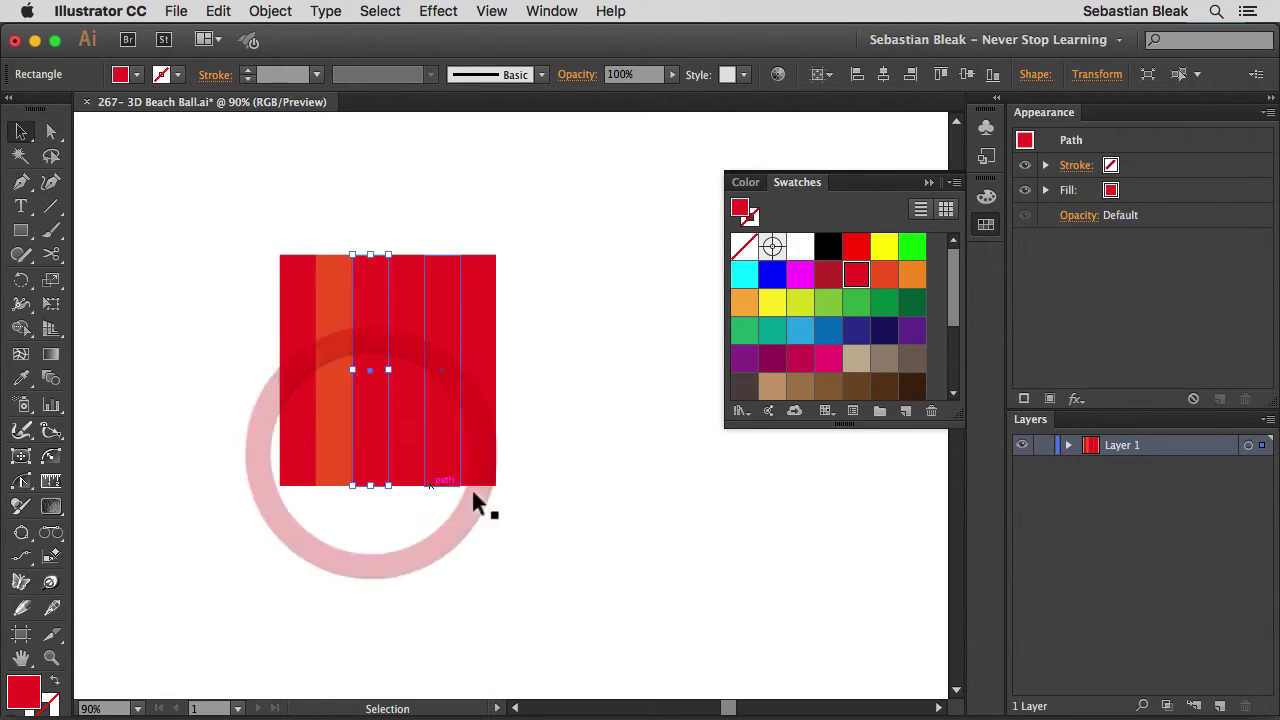
{"action": "left_click", "coordinate": [770, 302]}
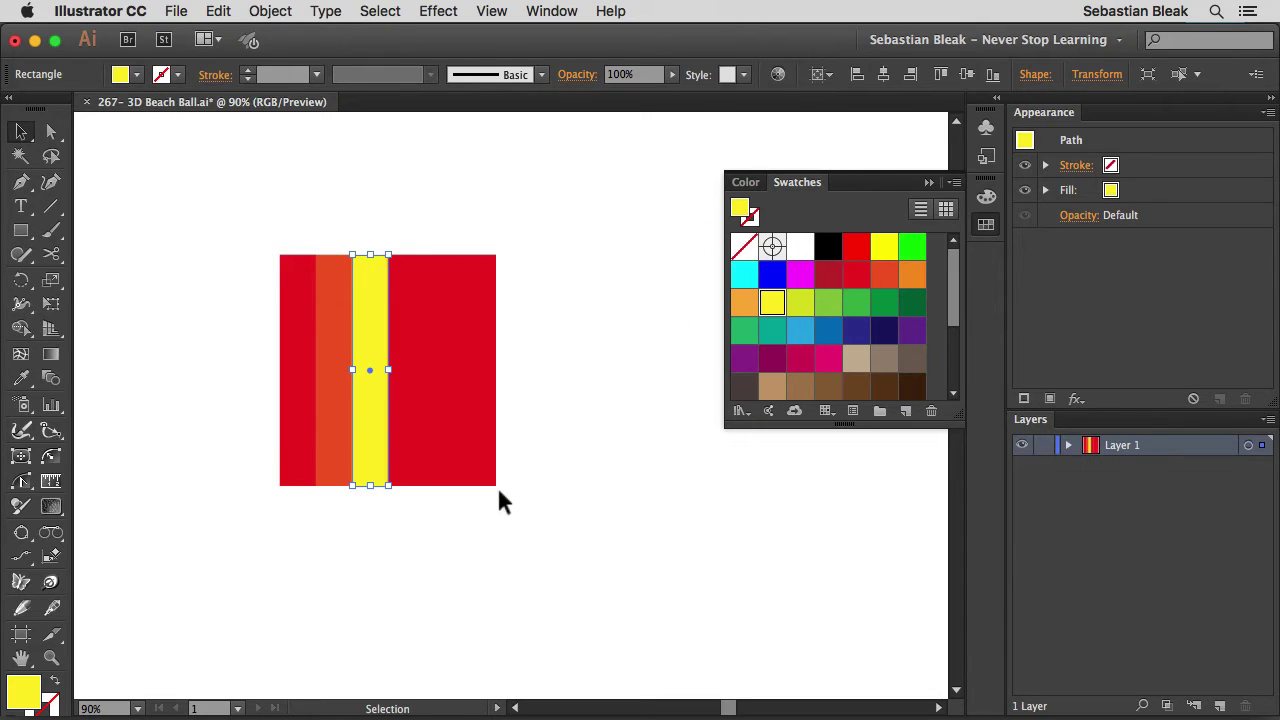
{"action": "left_click", "coordinate": [397, 440]}
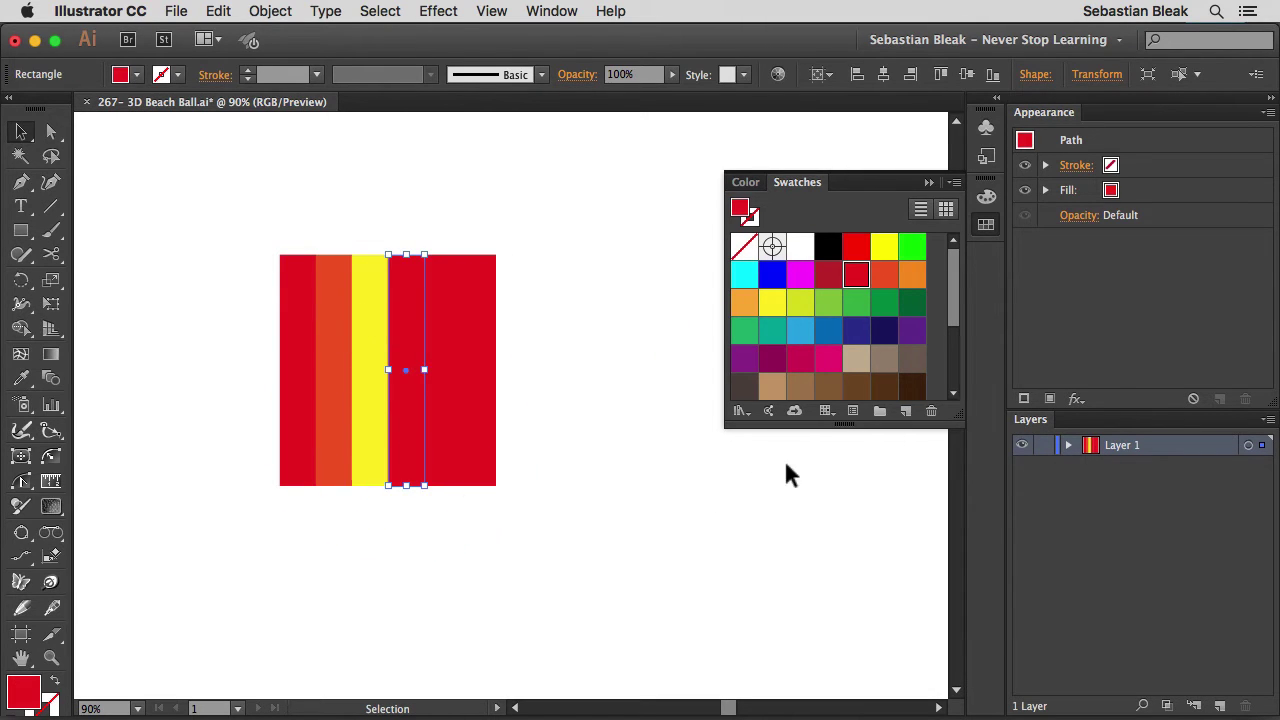
{"action": "left_click", "coordinate": [856, 304]}
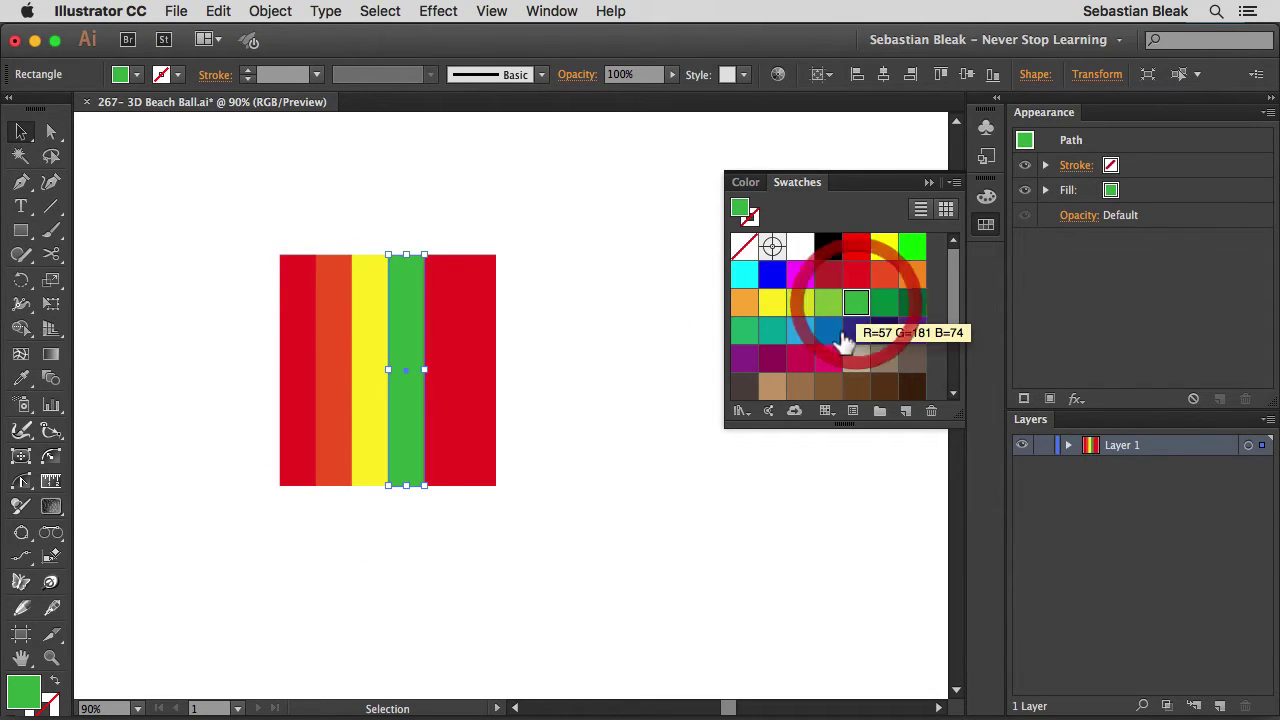
Step: Fill the fifth stripe with blue and the sixth with purple, and deselect everything
{"action": "left_click", "coordinate": [447, 437]}
{"action": "left_click", "coordinate": [828, 330]}
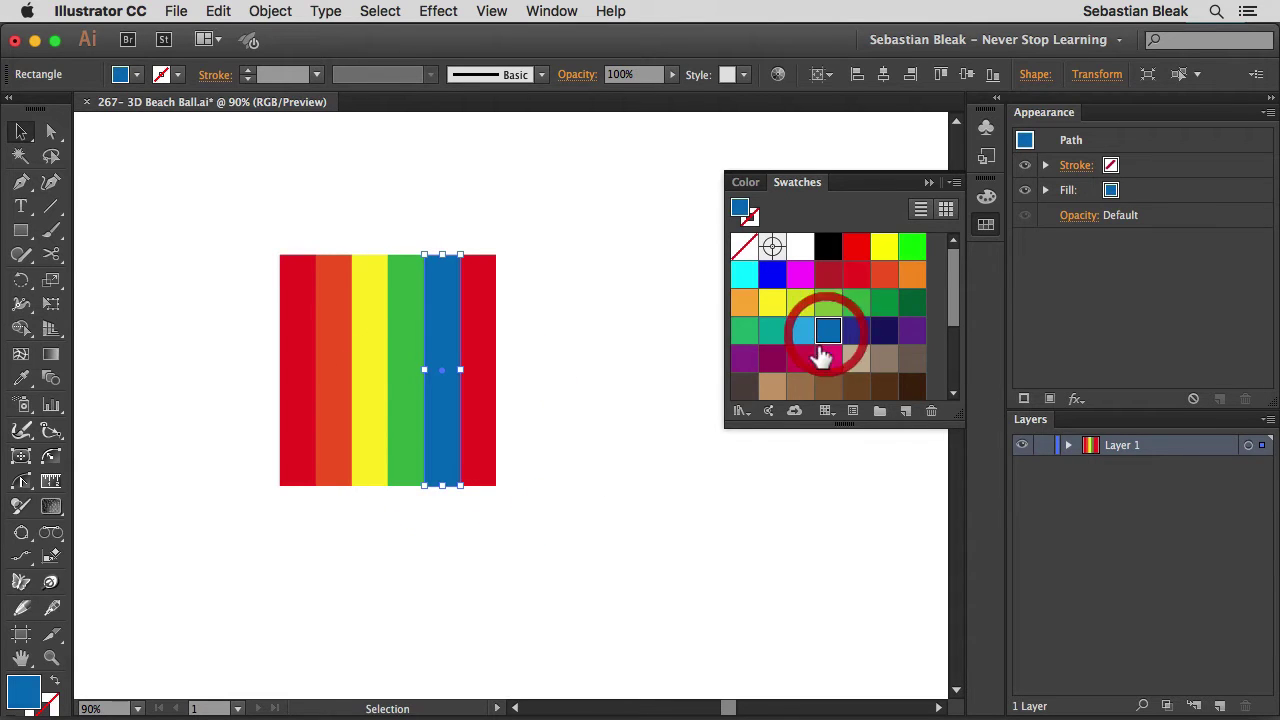
{"action": "left_click", "coordinate": [485, 440]}
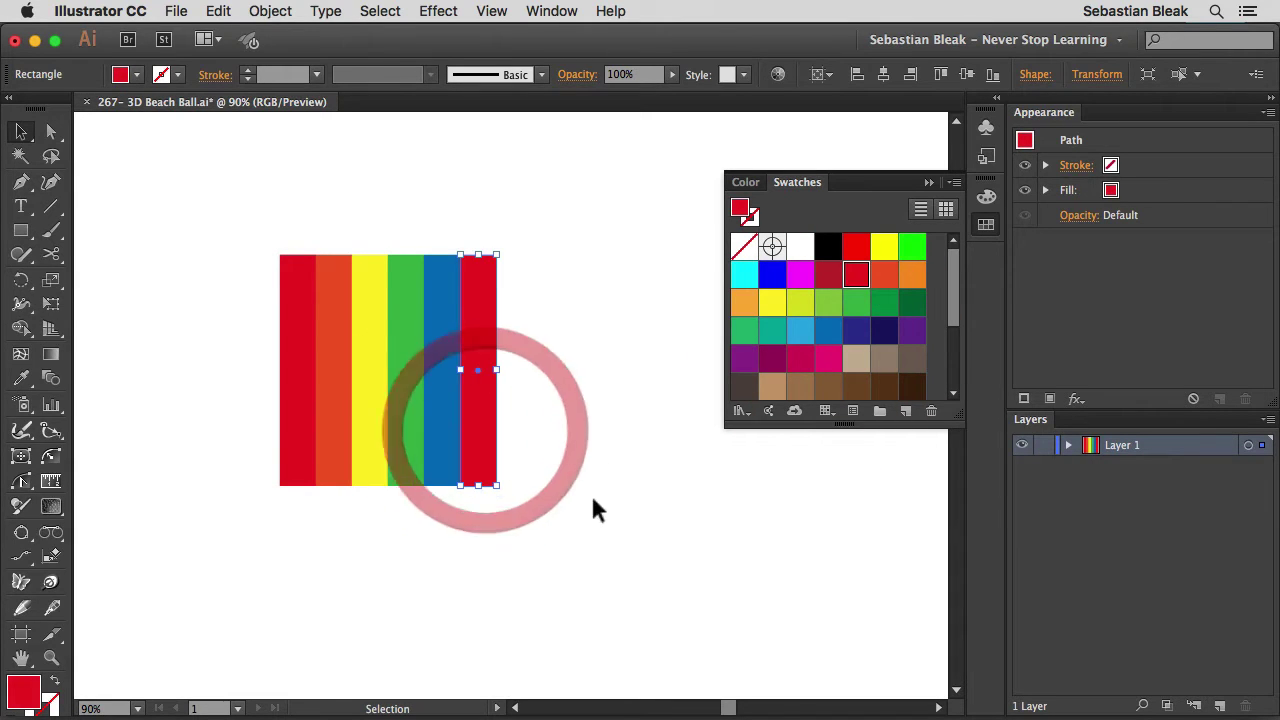
{"action": "left_click", "coordinate": [912, 330]}
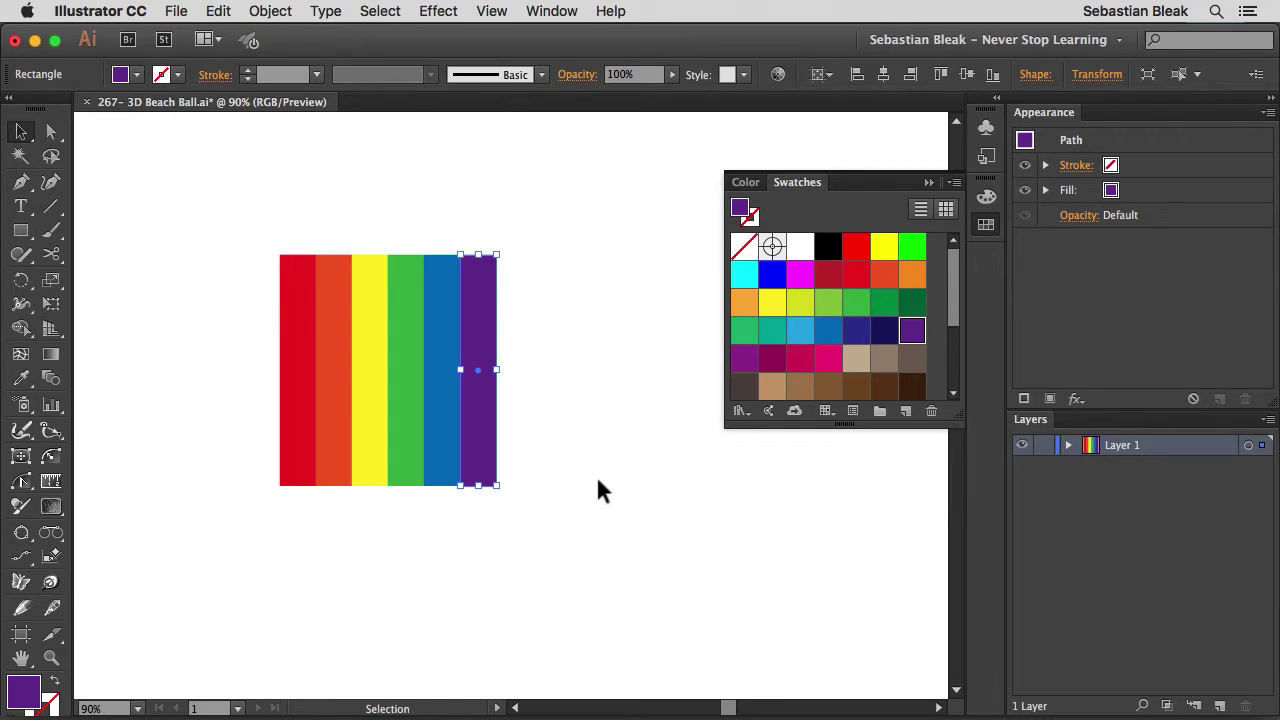
{"action": "left_click", "coordinate": [572, 458]}
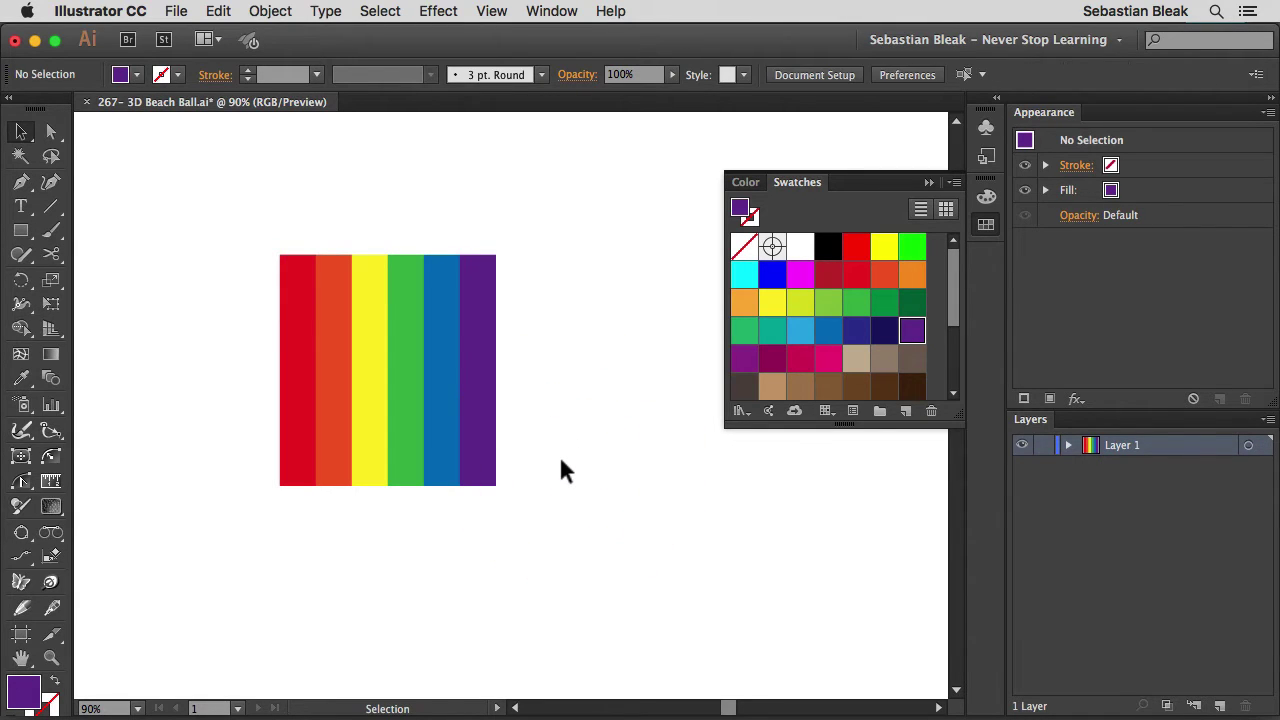
Step: Draw a thin horizontal purple rectangle directly above the stripes, spanning their full width
{"action": "key", "text": "m"}
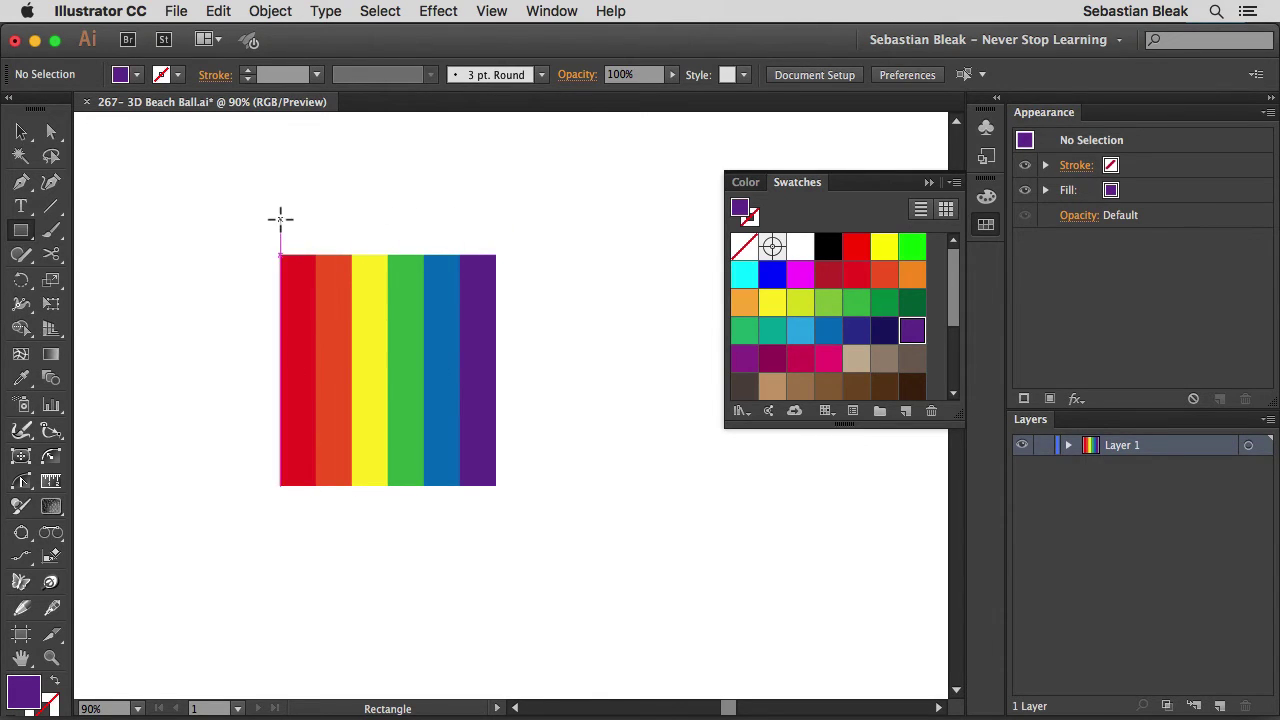
{"action": "left_click_drag", "start_coordinate": [280, 219], "coordinate": [494, 254]}
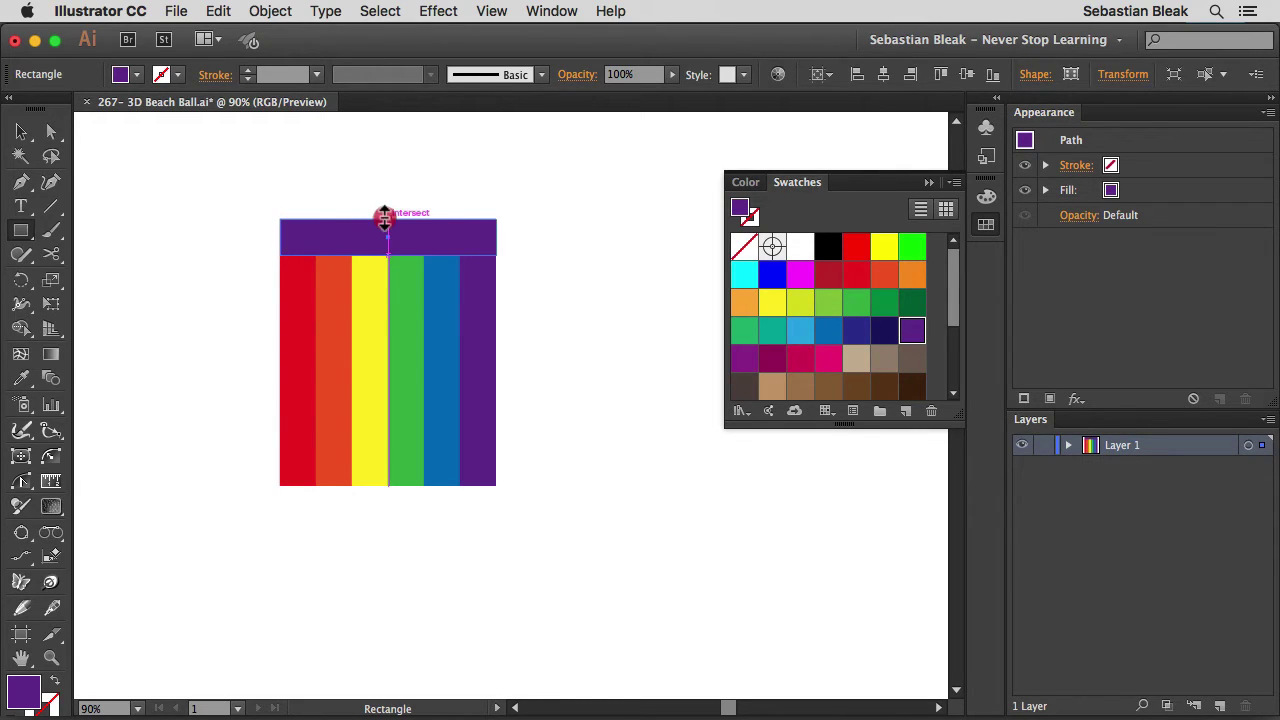
Step: Reduce the height of the horizontal band above the stripes from its upper edge and fill it with bright red
{"action": "left_click_drag", "start_coordinate": [387, 218], "coordinate": [383, 232]}
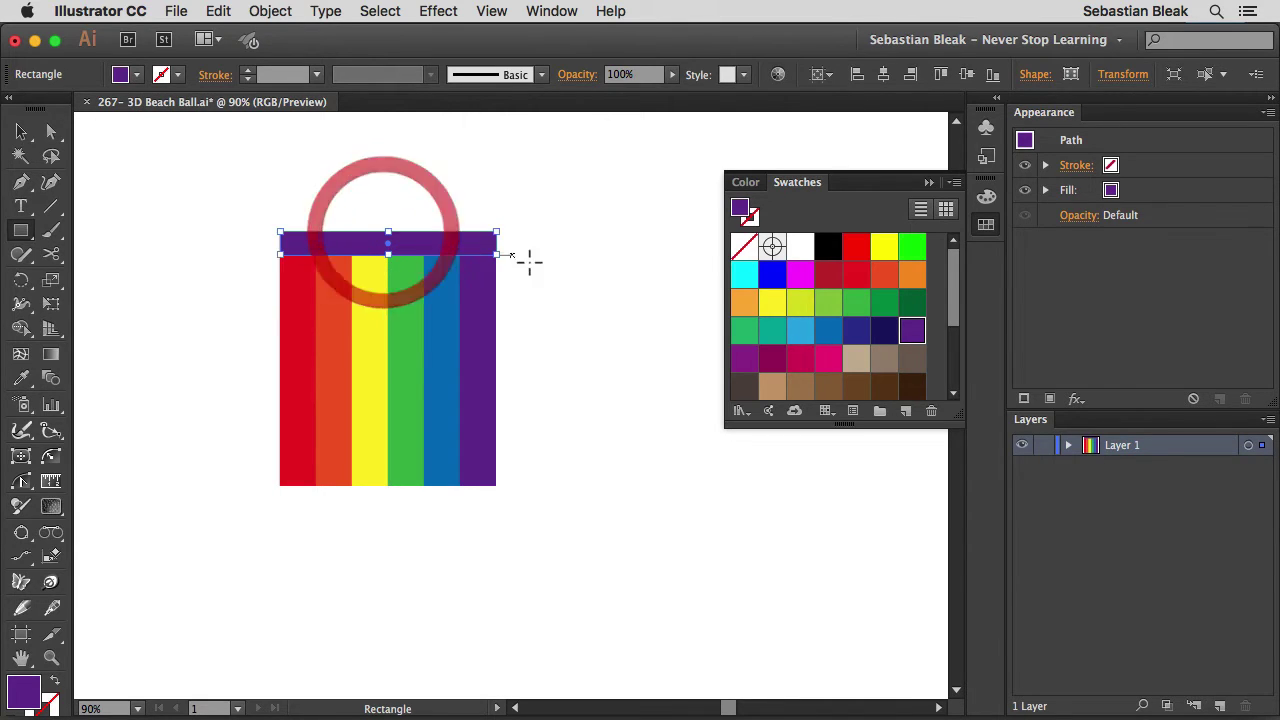
{"action": "left_click", "coordinate": [855, 249]}
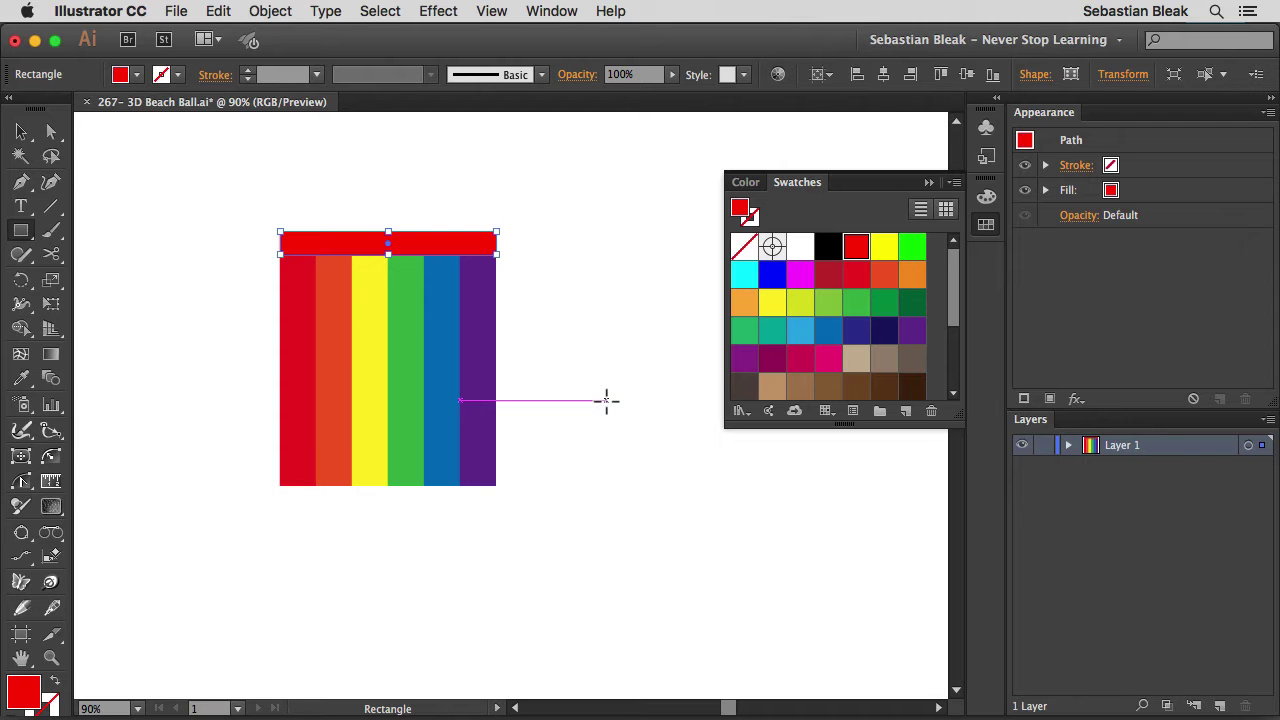
Step: Display the document's symbols collection
{"action": "left_click", "coordinate": [545, 11]}
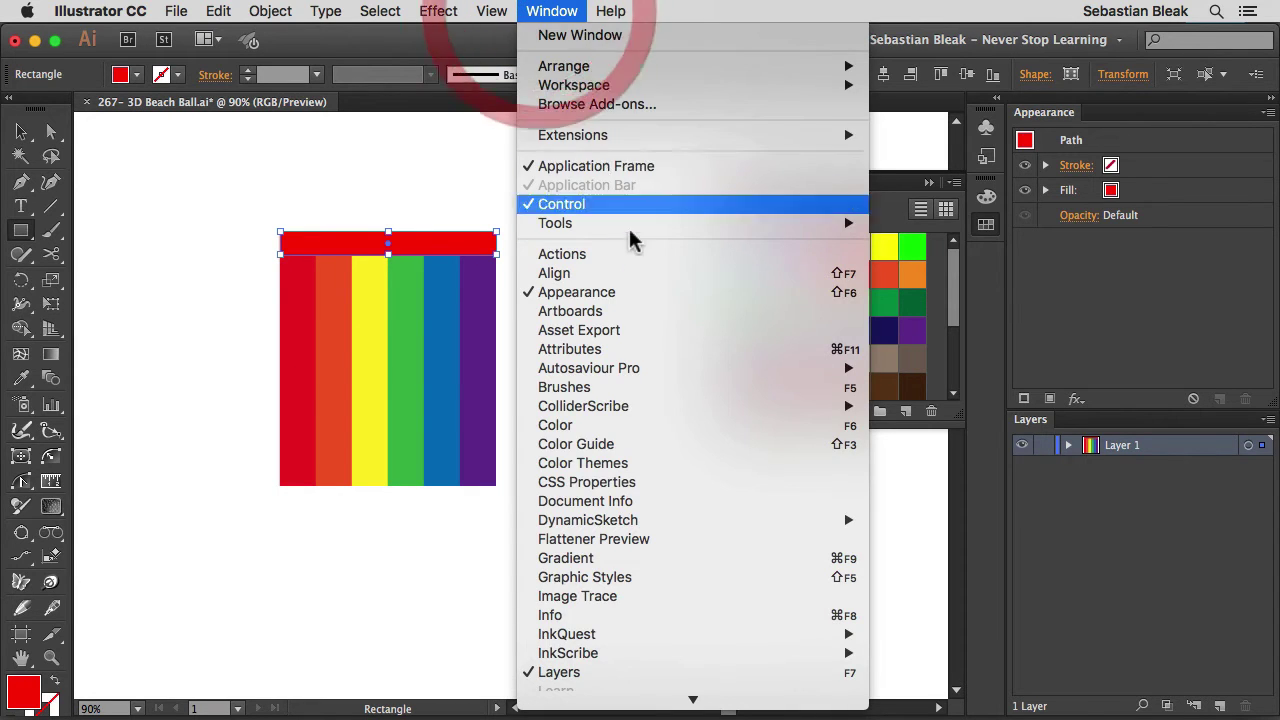
{"action": "scroll", "coordinate": [632, 245], "scroll_direction": "down", "scroll_amount": 5}
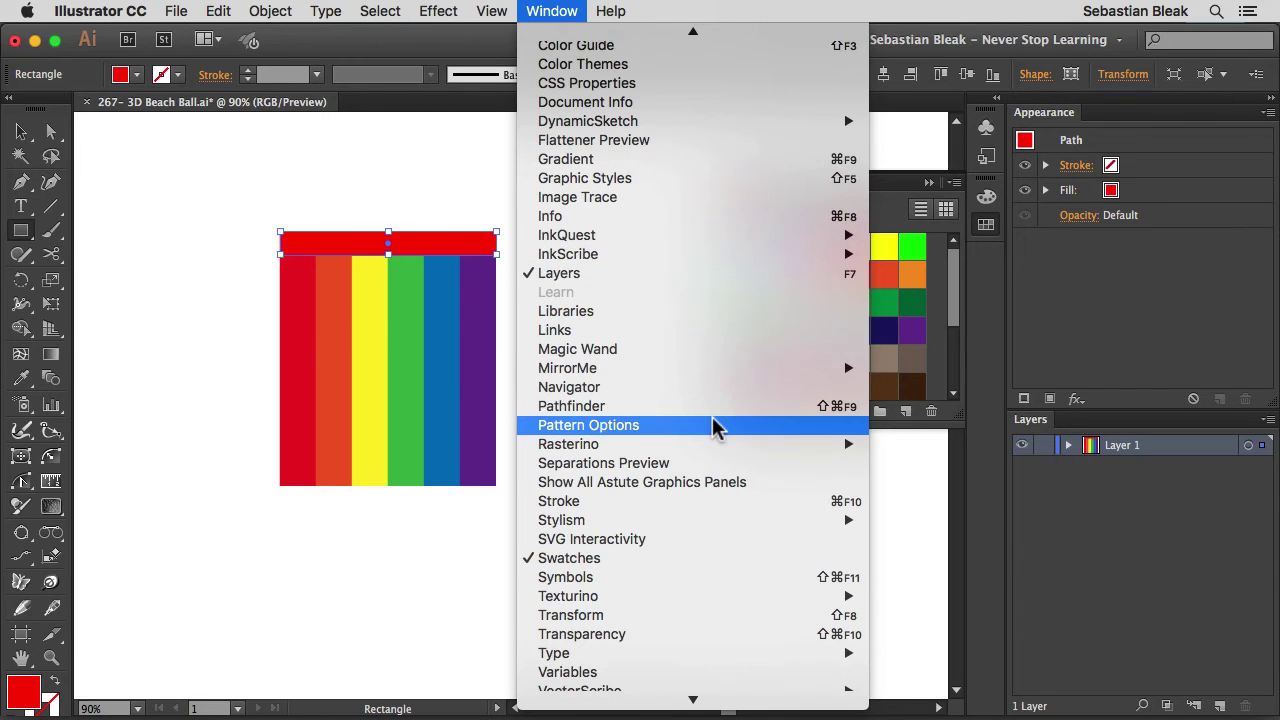
{"action": "scroll", "coordinate": [715, 426], "scroll_direction": "down", "scroll_amount": 2}
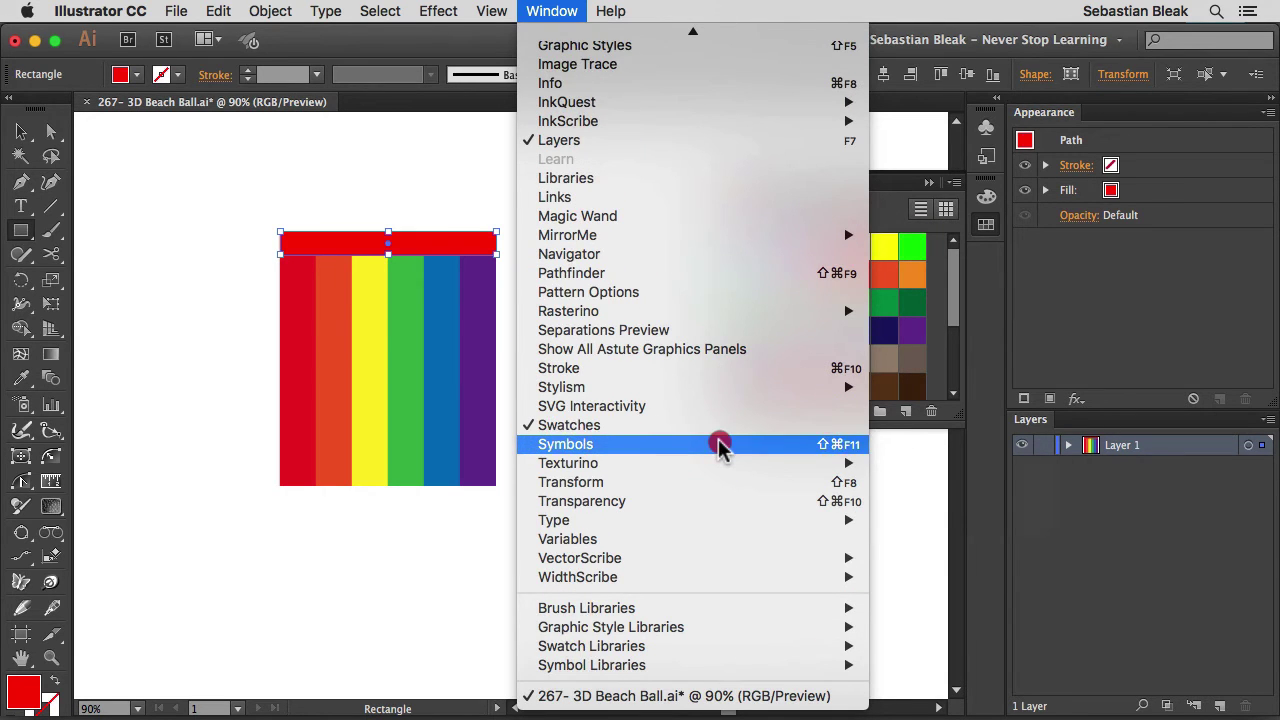
{"action": "left_click", "coordinate": [716, 445]}
{"action": "left_click", "coordinate": [812, 180]}
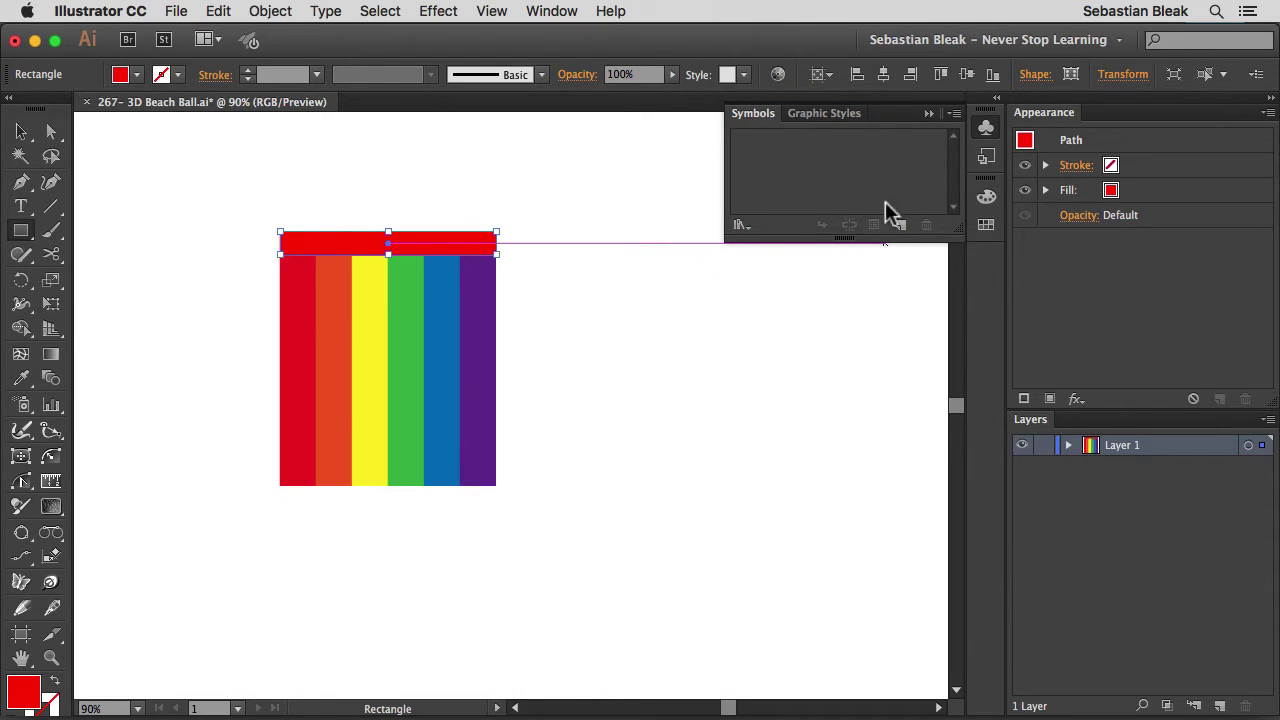
{"action": "left_click", "coordinate": [925, 226]}
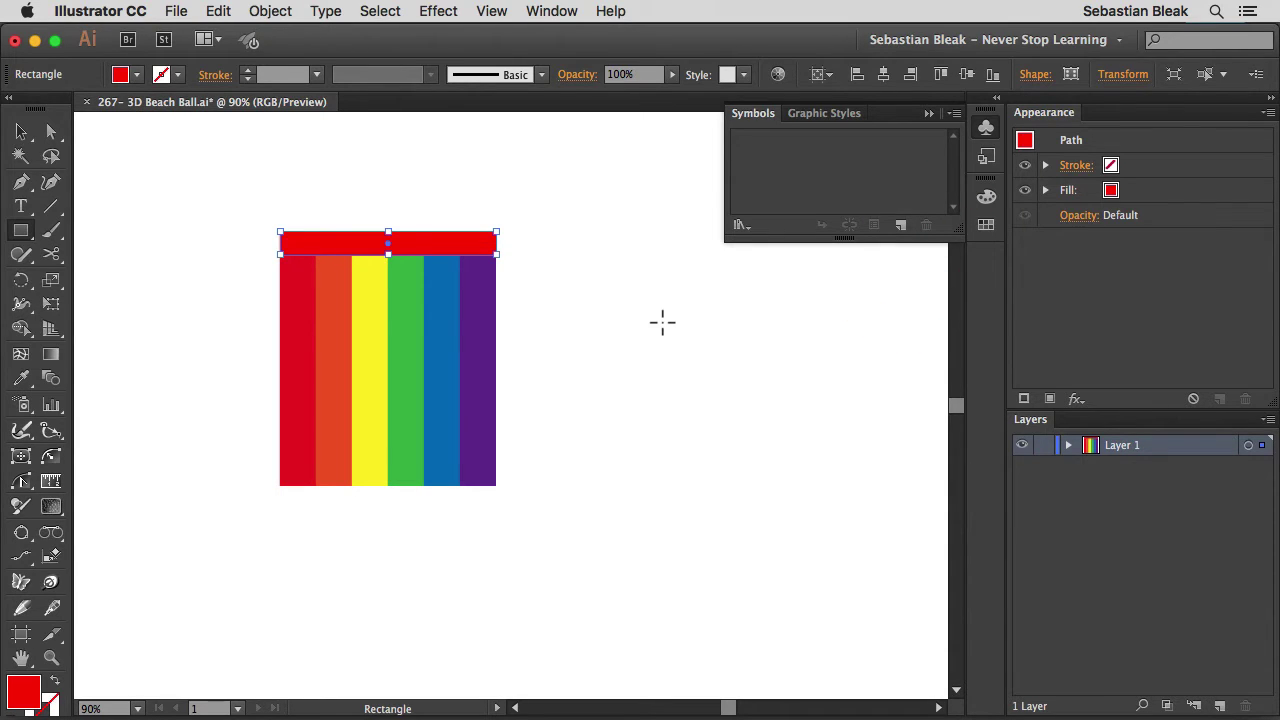
Step: Convert the red band and all six stripes together into a dynamic symbol named "Ball Color"
{"action": "key", "text": "v"}
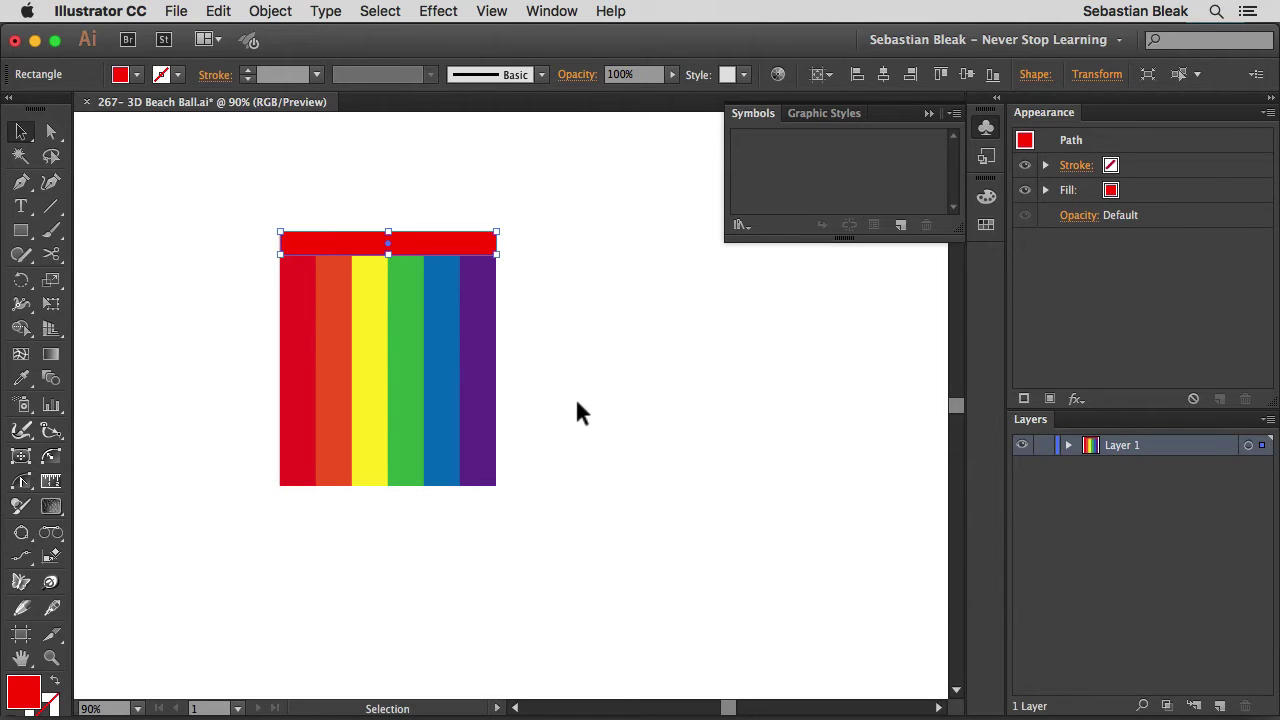
{"action": "left_click_drag", "start_coordinate": [572, 410], "coordinate": [200, 203]}
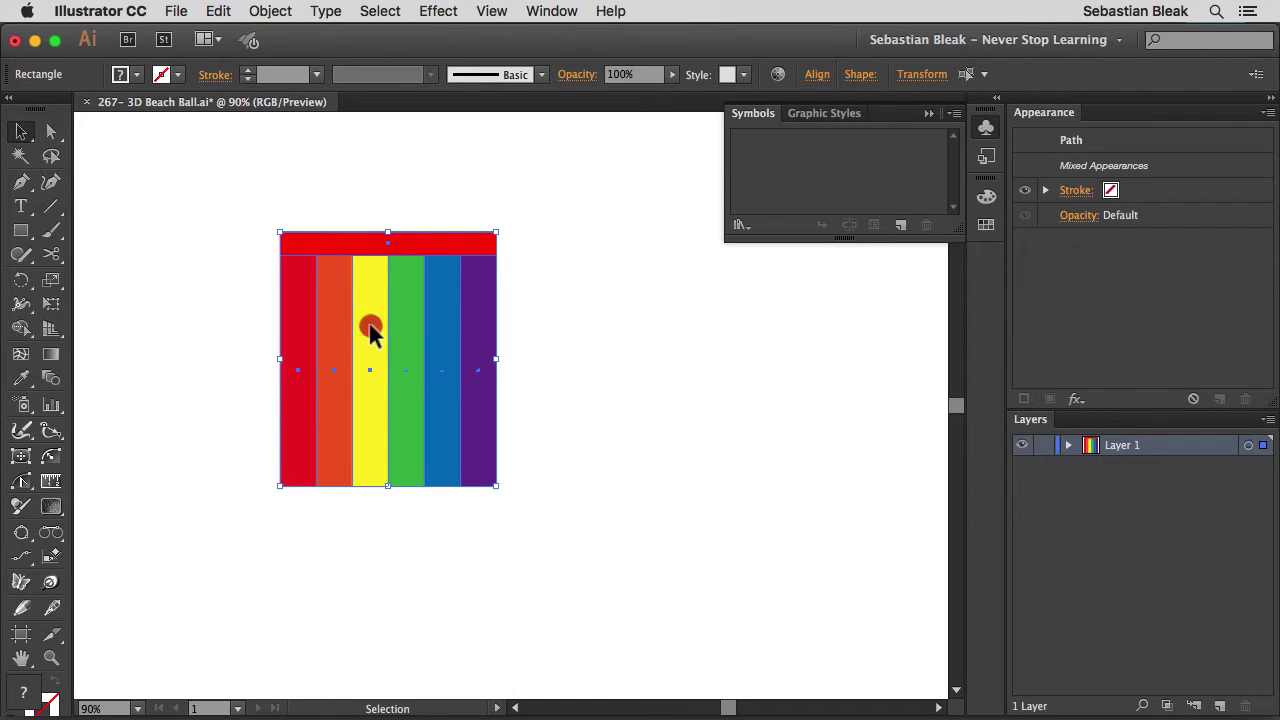
{"action": "left_click_drag", "start_coordinate": [370, 332], "coordinate": [785, 165]}
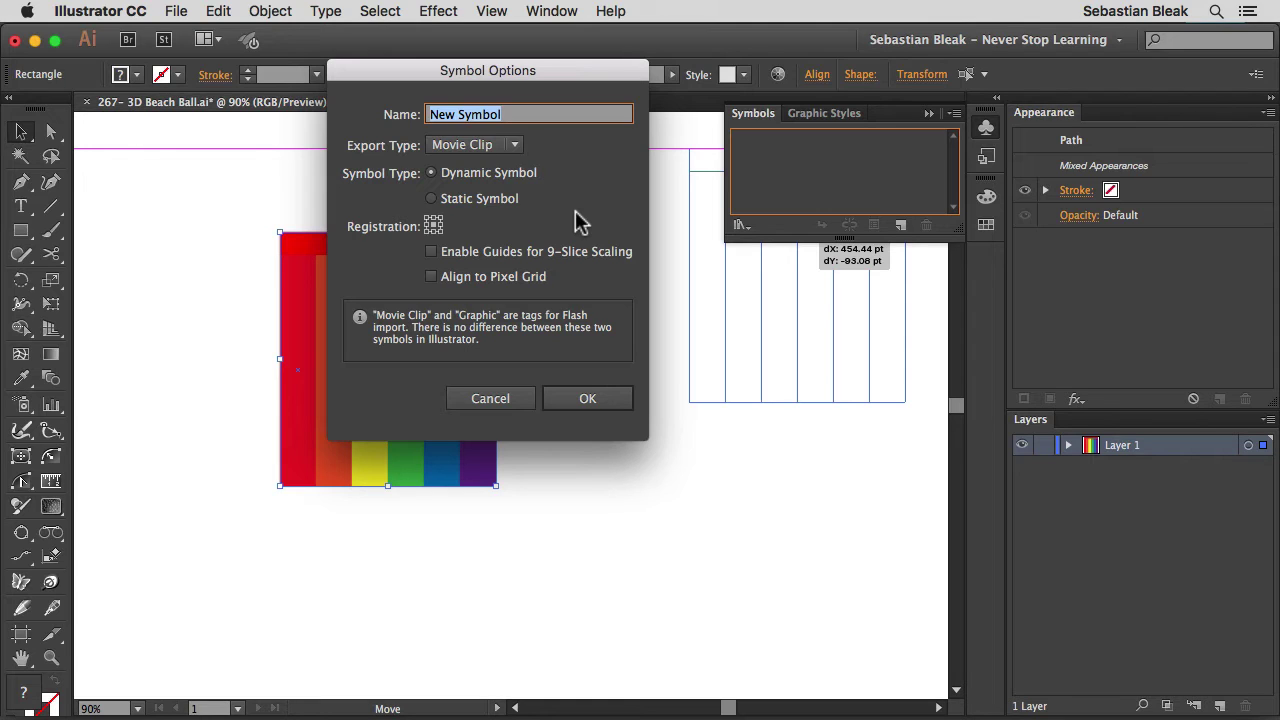
{"action": "type", "text": "Ball Col"}
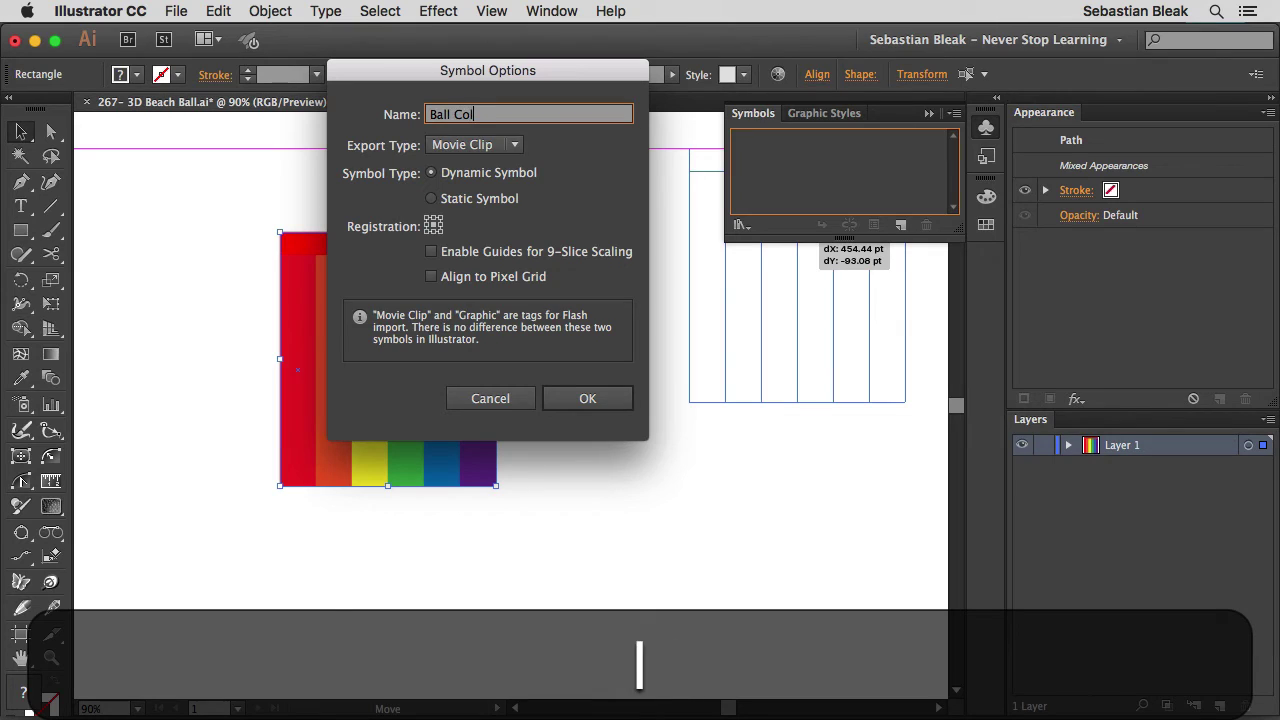
{"action": "type", "text": "or"}
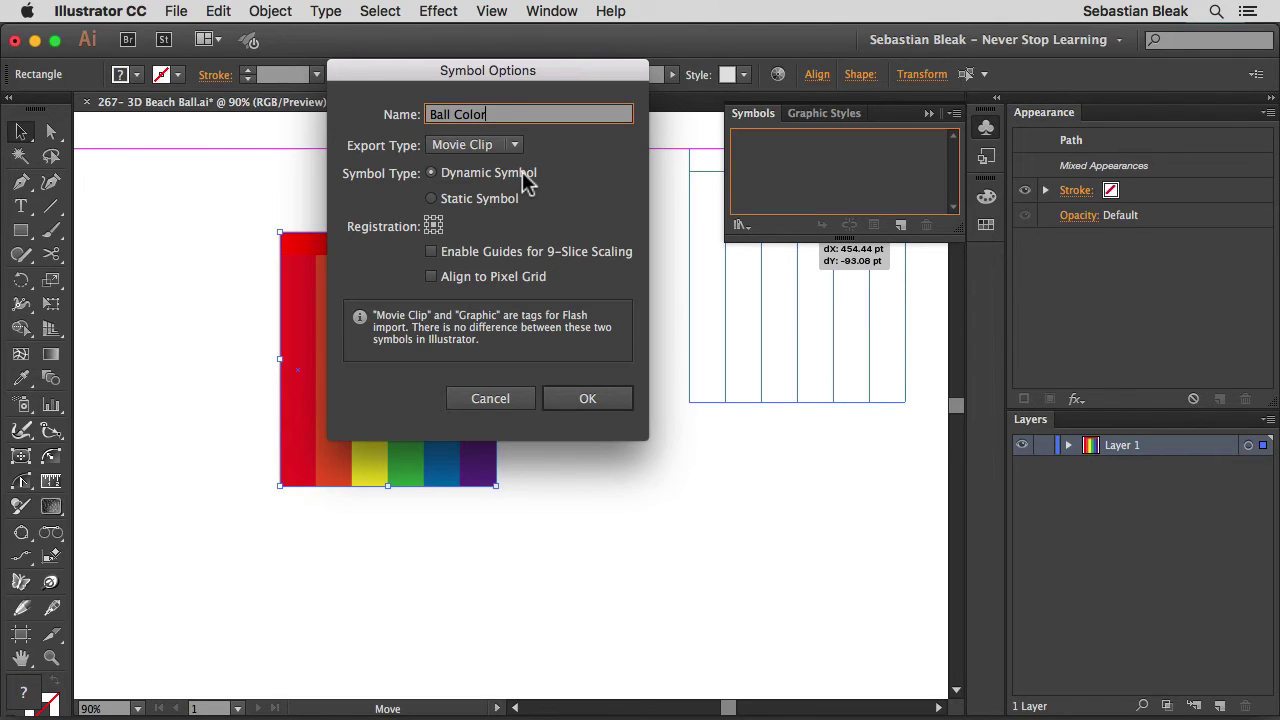
{"action": "left_click", "coordinate": [526, 174]}
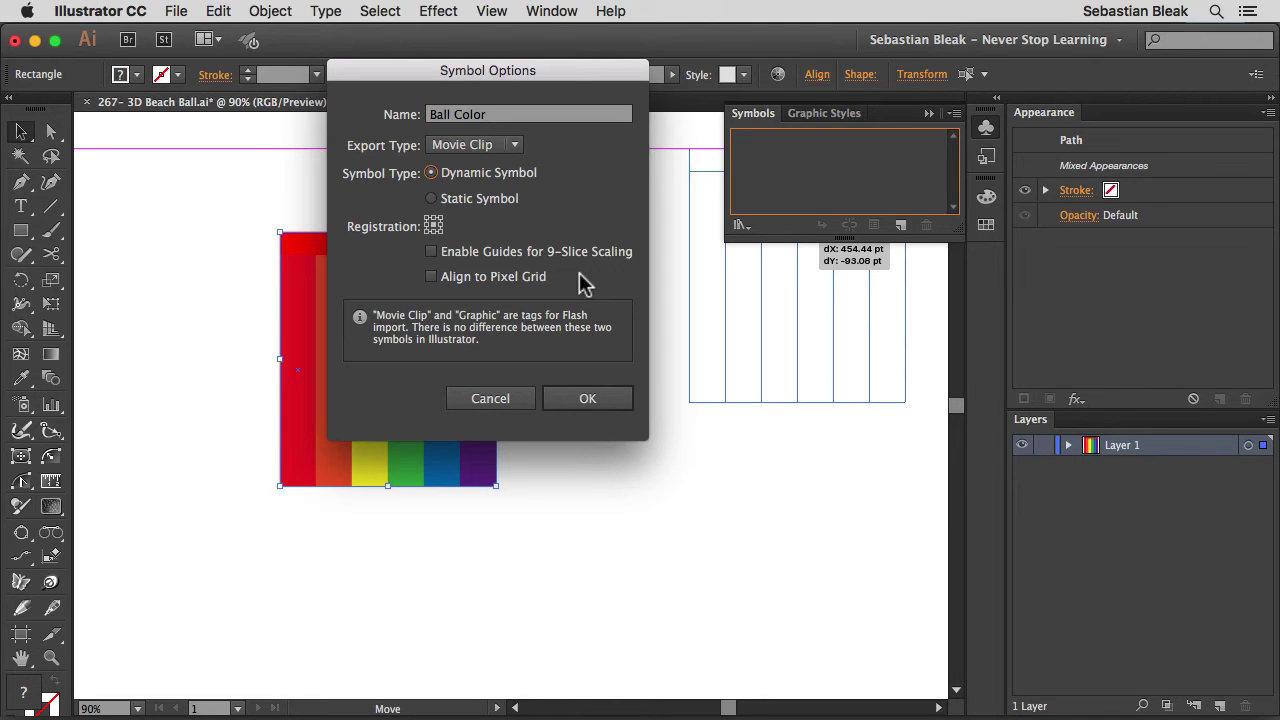
{"action": "left_click", "coordinate": [563, 398]}
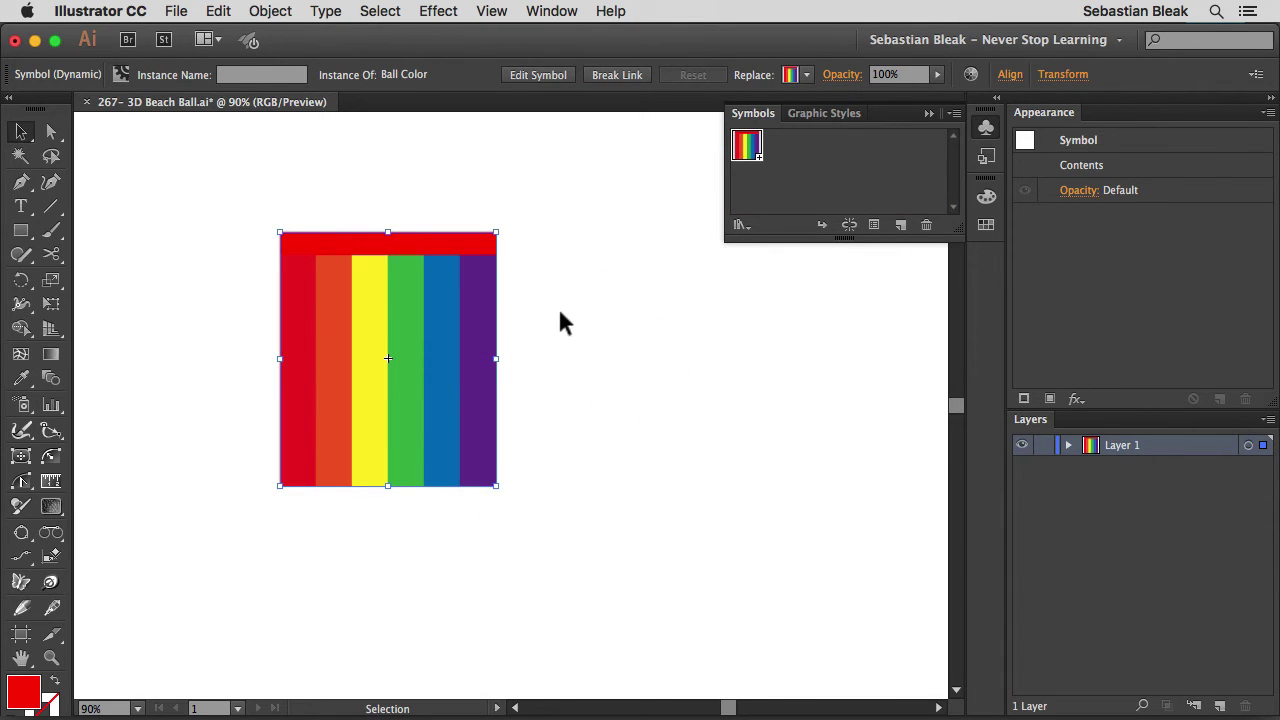
Step: Delete the striped artwork from the artboard, keeping its stored symbol, and hide the symbols collection
{"action": "left_click", "coordinate": [793, 168]}
{"action": "key", "text": "BackSpace"}
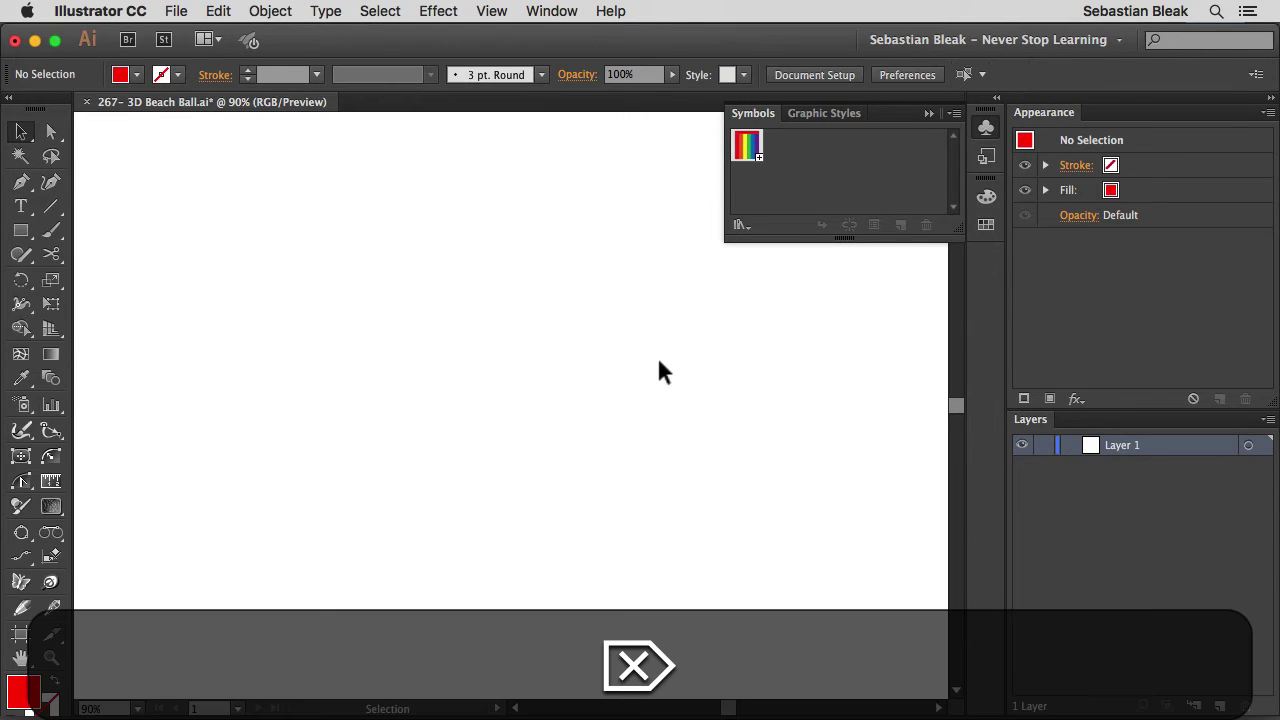
{"action": "left_click", "coordinate": [849, 177]}
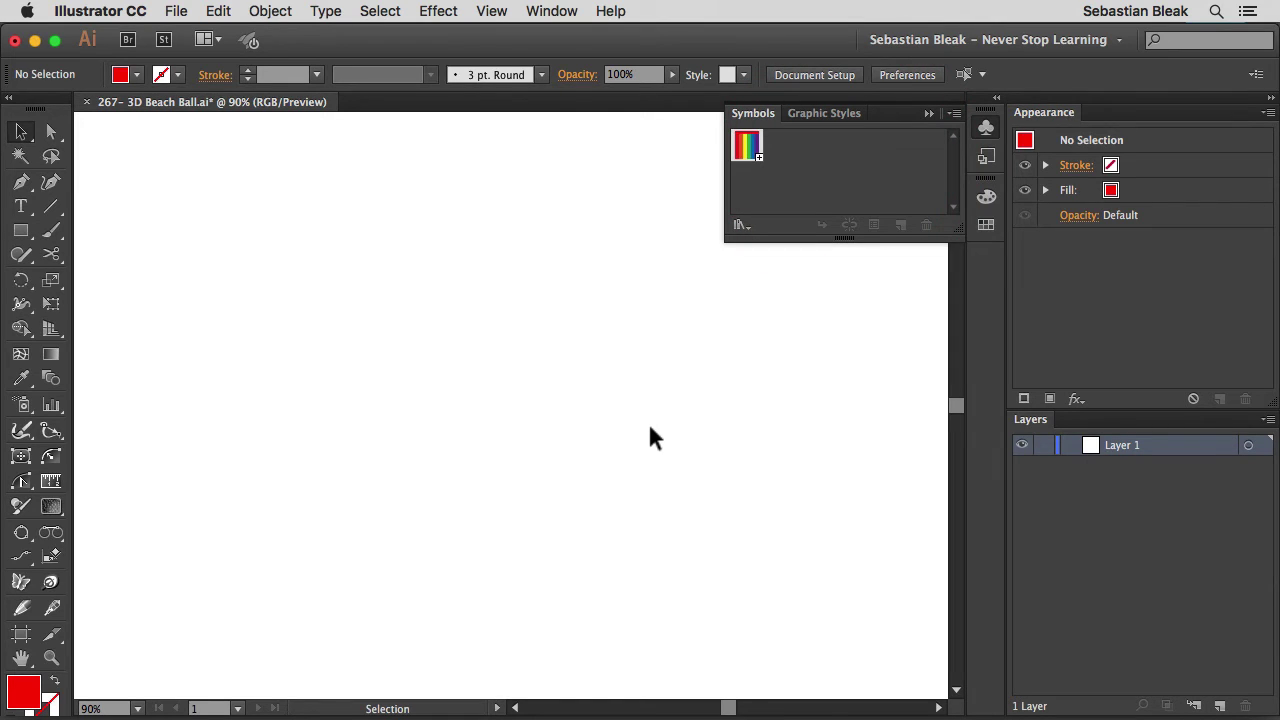
{"action": "left_click", "coordinate": [987, 126]}
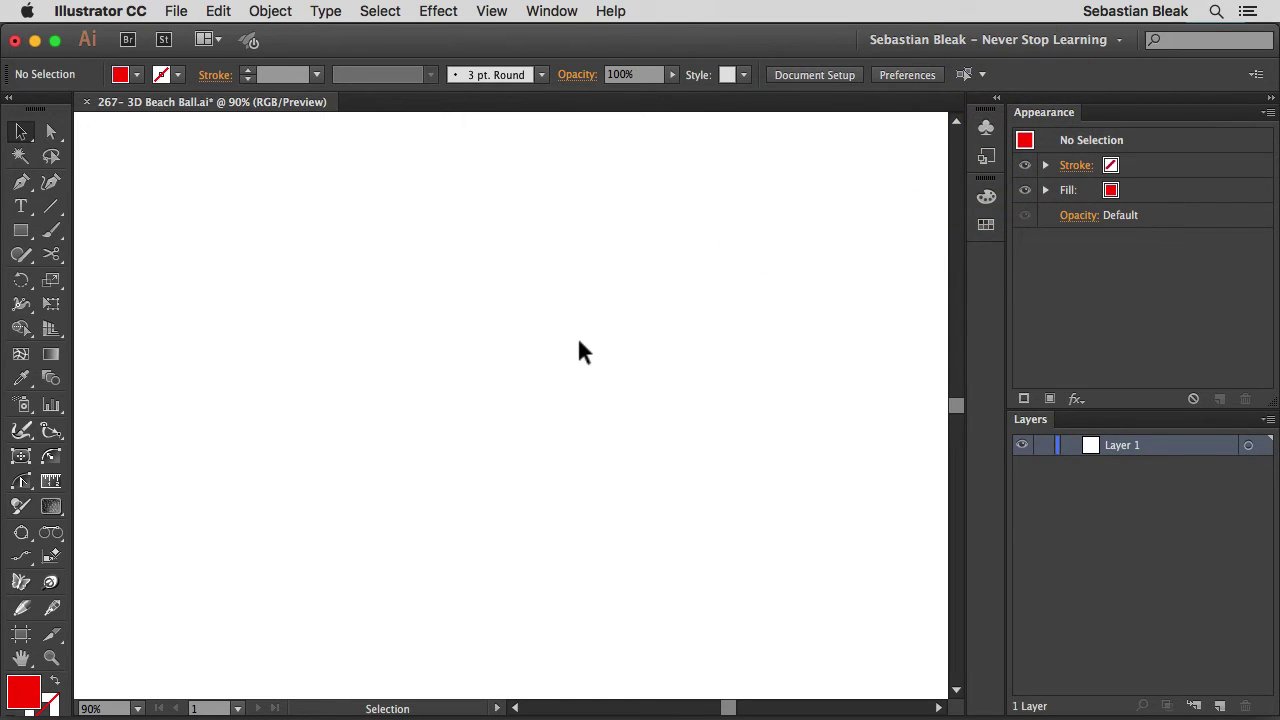
Step: Draw a red circle on the empty artboard and shift it slightly down and to the left
{"action": "key", "text": "l"}
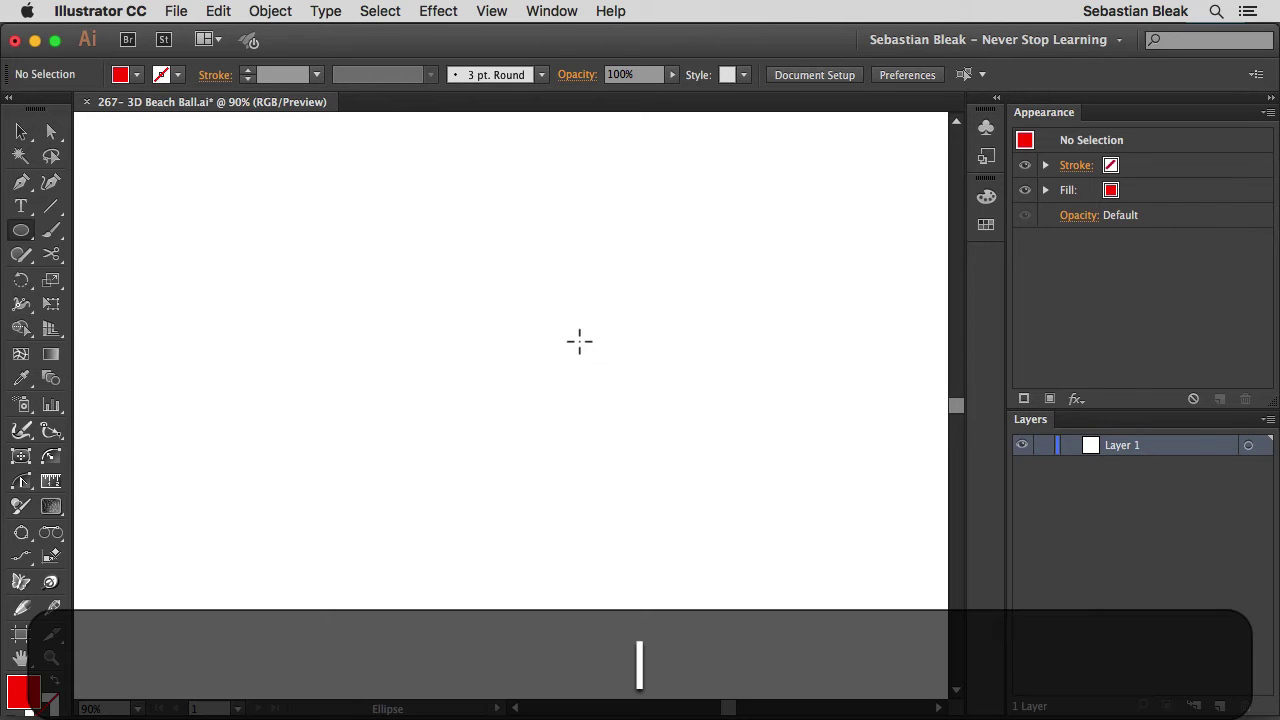
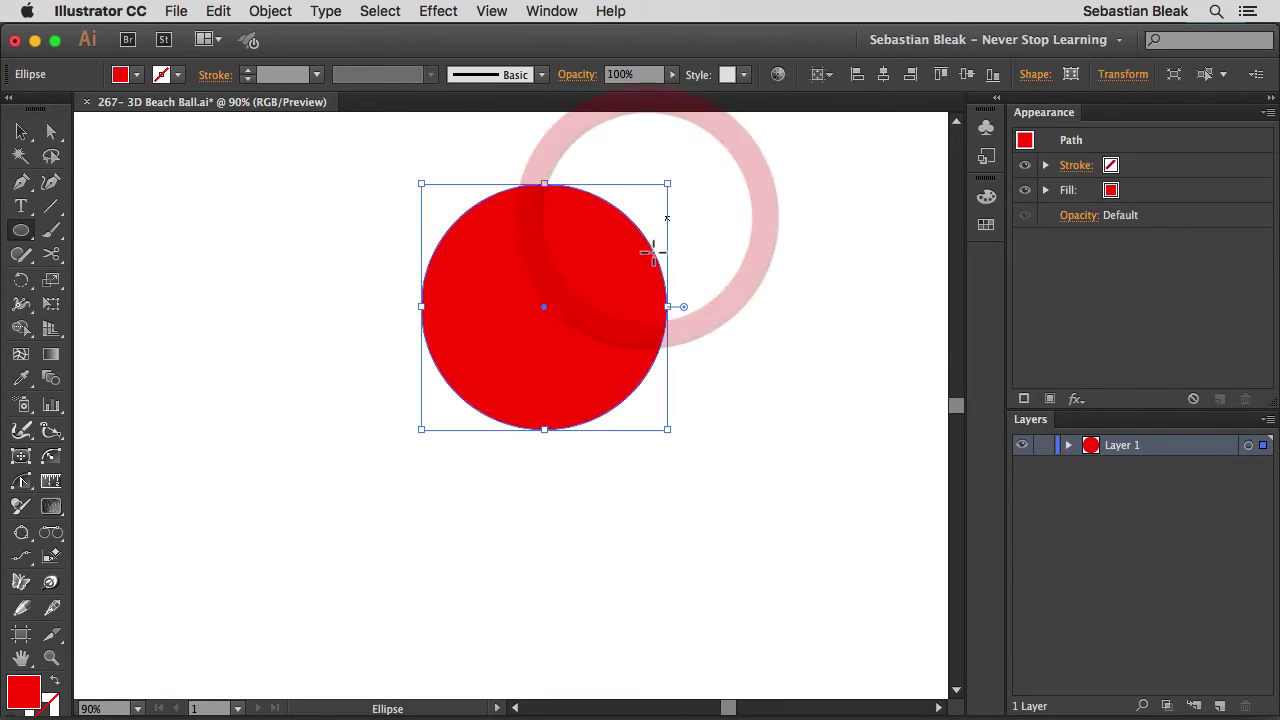
{"action": "left_click_drag", "start_coordinate": [545, 318], "coordinate": [478, 347]}
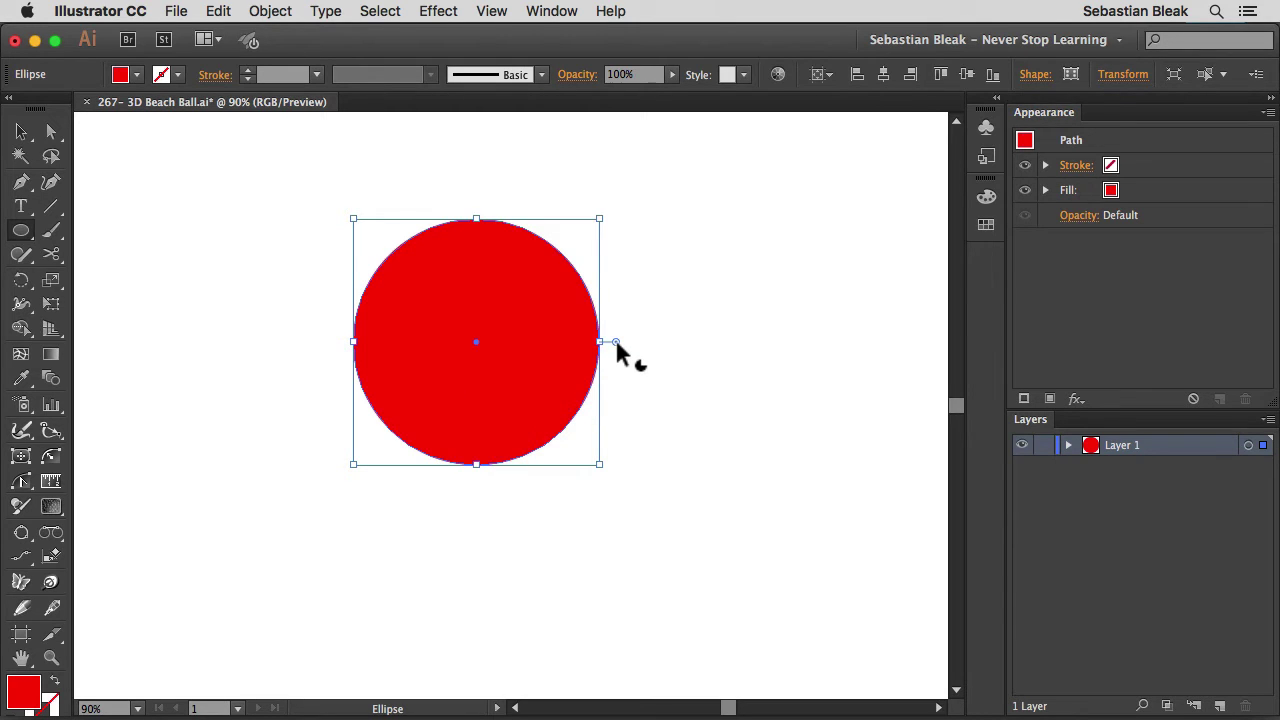
{"action": "left_click_drag", "start_coordinate": [617, 345], "coordinate": [476, 561]}
{"action": "left_click_drag", "start_coordinate": [626, 352], "coordinate": [474, 177]}
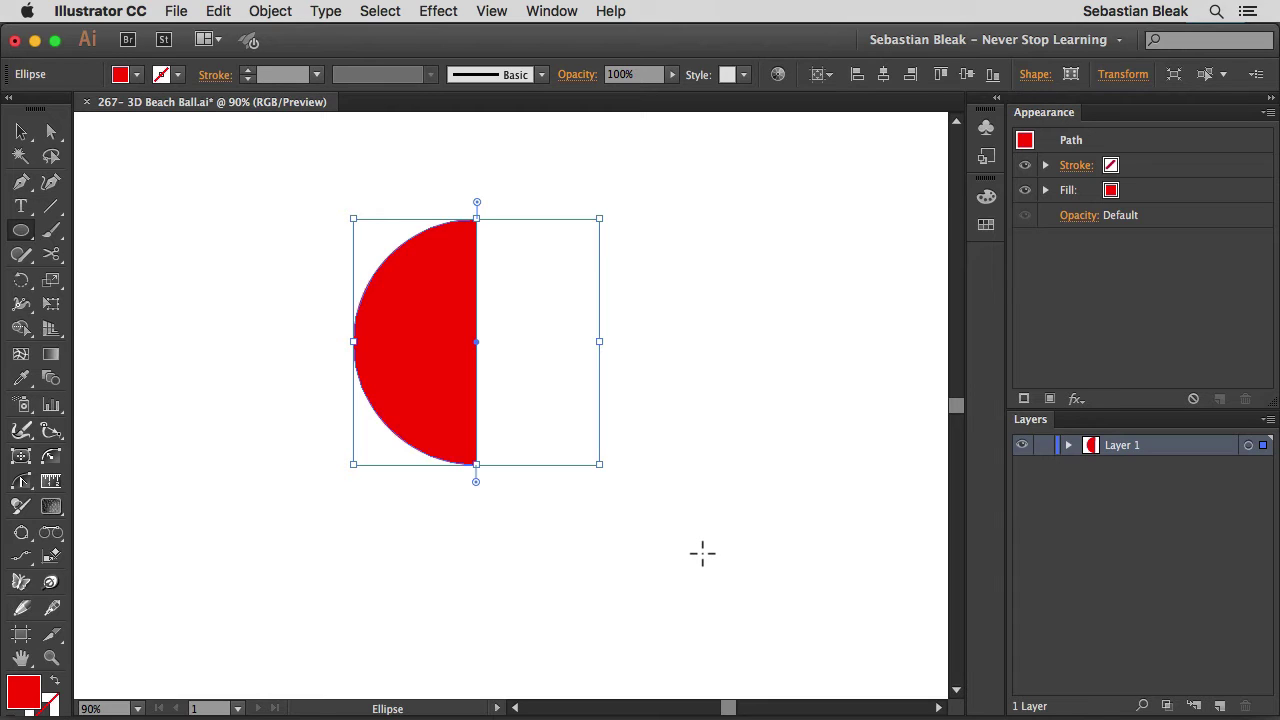
{"action": "key", "text": "super+z"}
{"action": "key", "text": "super+z"}
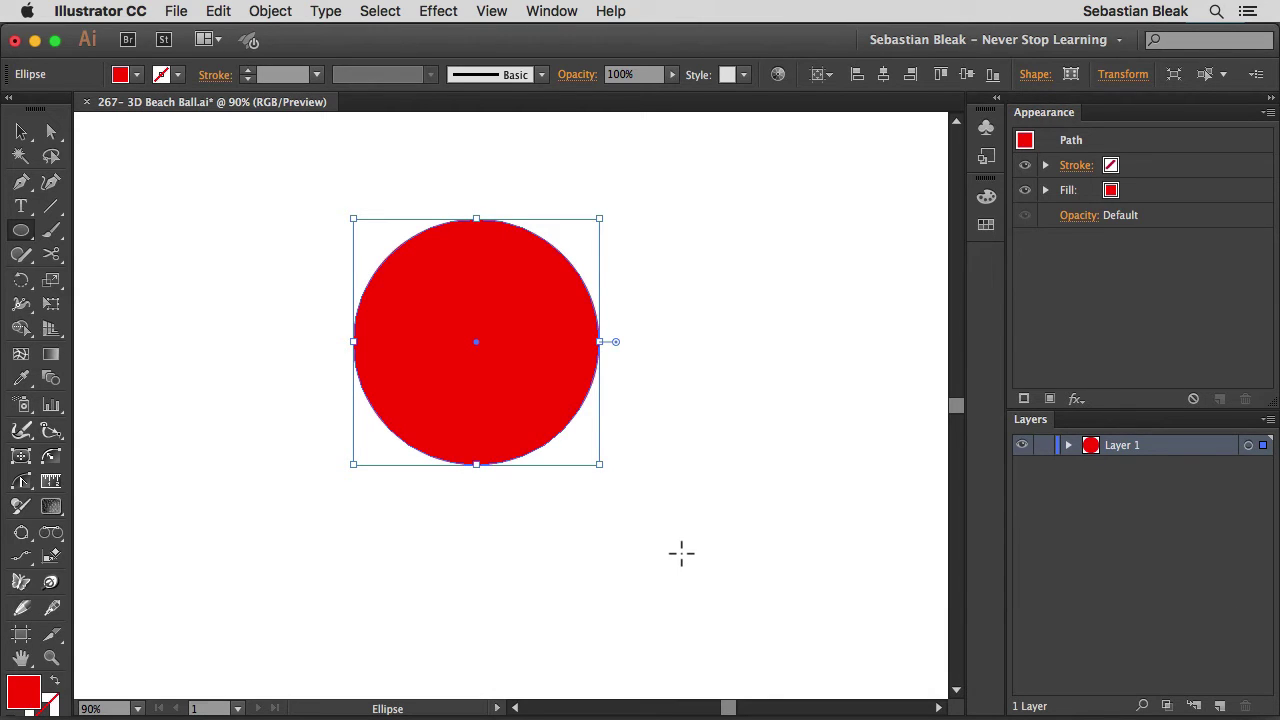
Step: Cut the circle at its top and bottom anchor points with the Scissors tool and delete the left half
{"action": "key", "text": "c"}
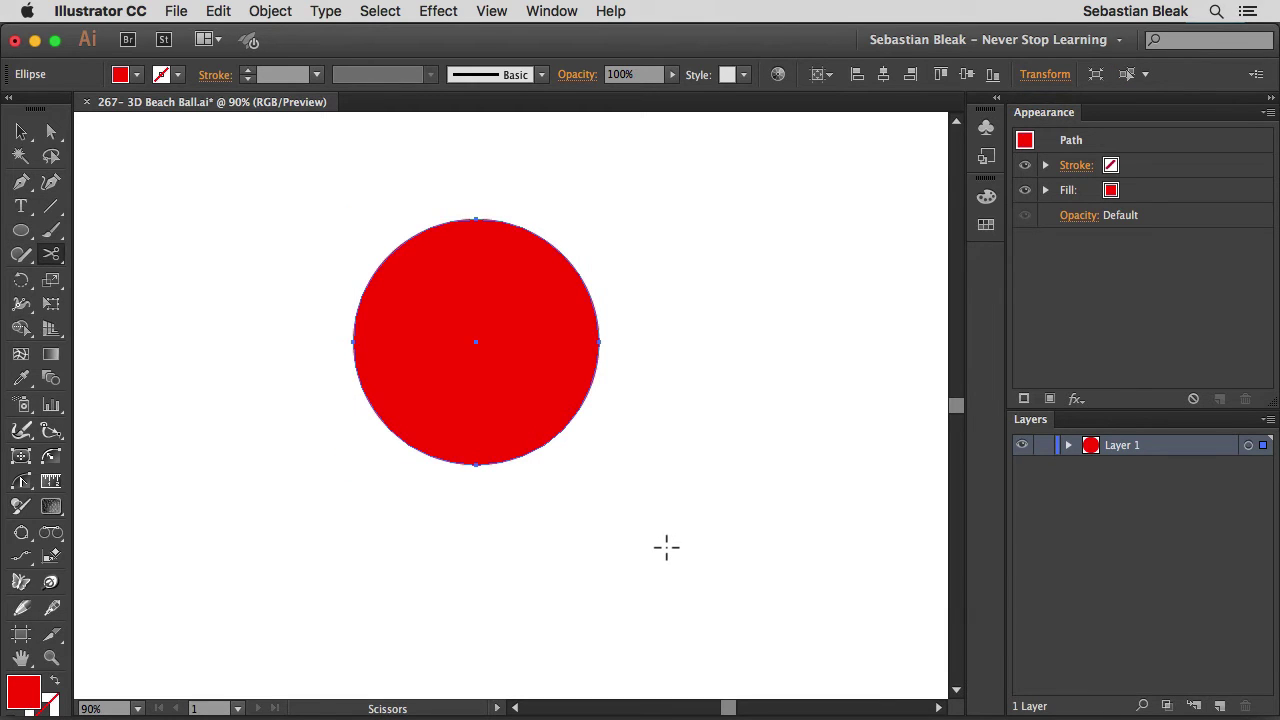
{"action": "left_click", "coordinate": [476, 217]}
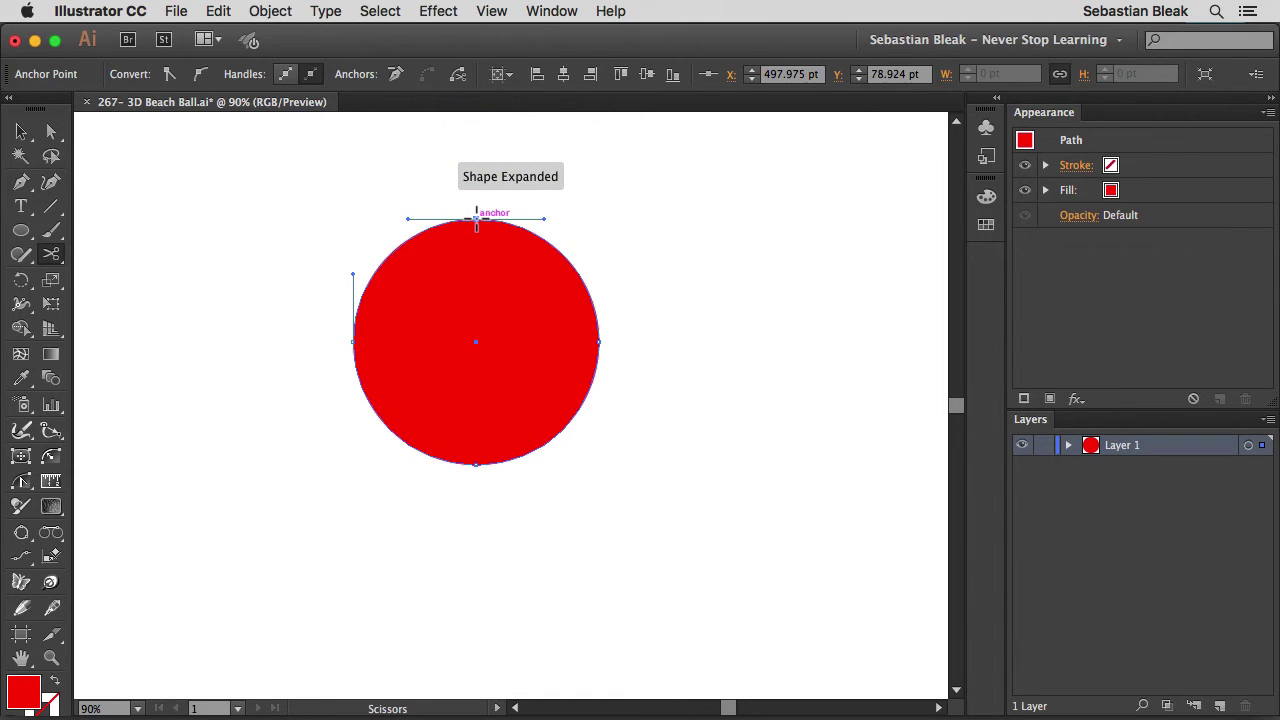
{"action": "left_click", "coordinate": [476, 463]}
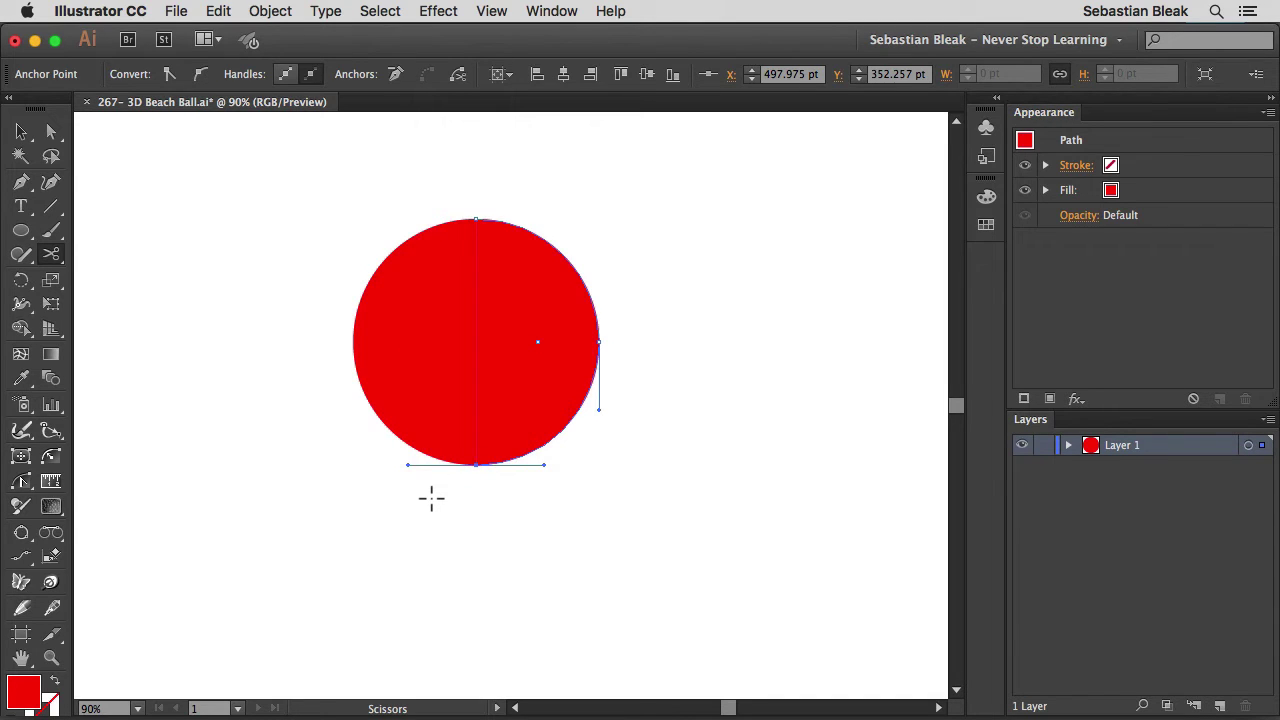
{"action": "key", "text": "v"}
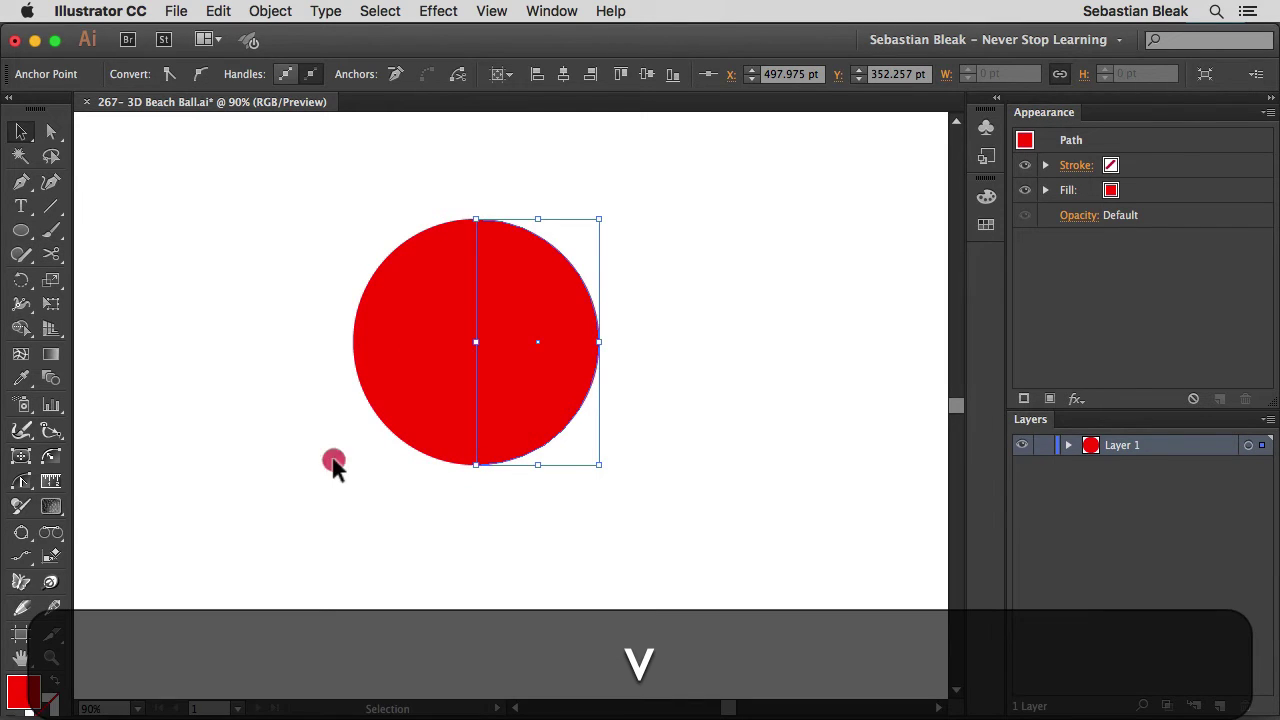
{"action": "left_click_drag", "start_coordinate": [334, 465], "coordinate": [400, 363]}
{"action": "key", "text": "Delete"}
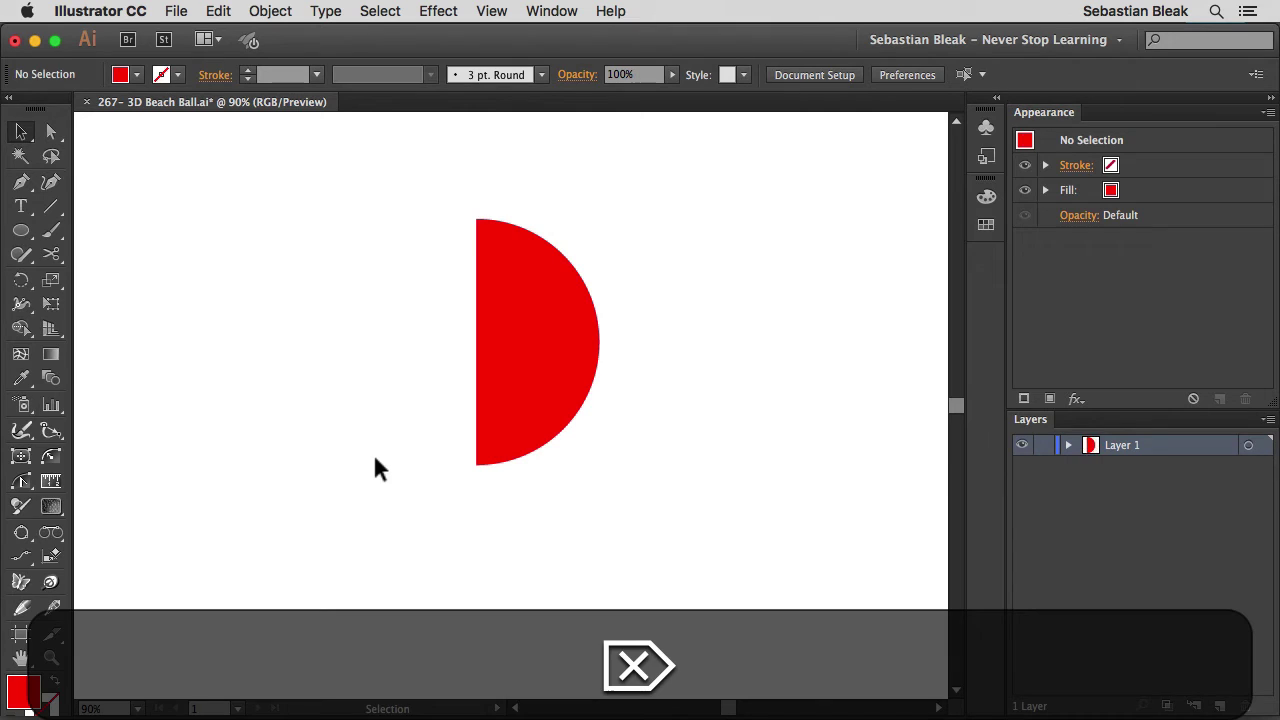
Step: Fill the remaining half circle with white and move it horizontally to the left
{"action": "left_click_drag", "start_coordinate": [566, 480], "coordinate": [421, 449]}
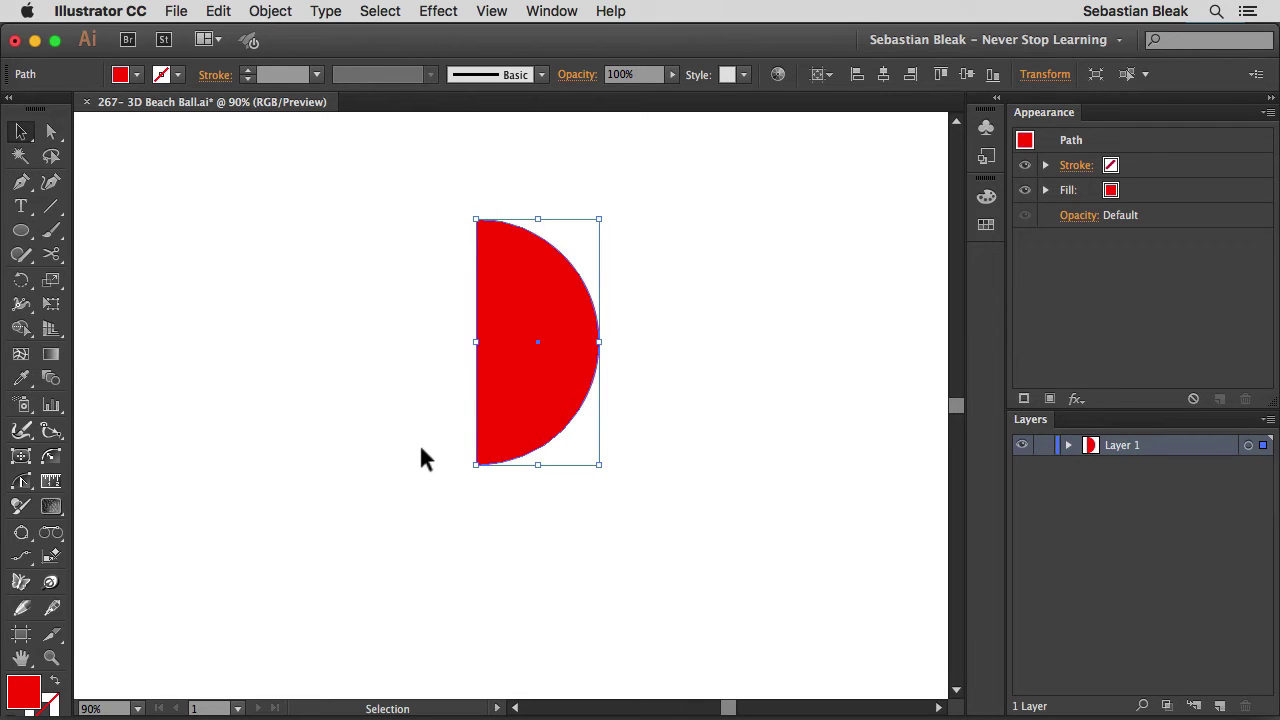
{"action": "key", "text": "F6"}
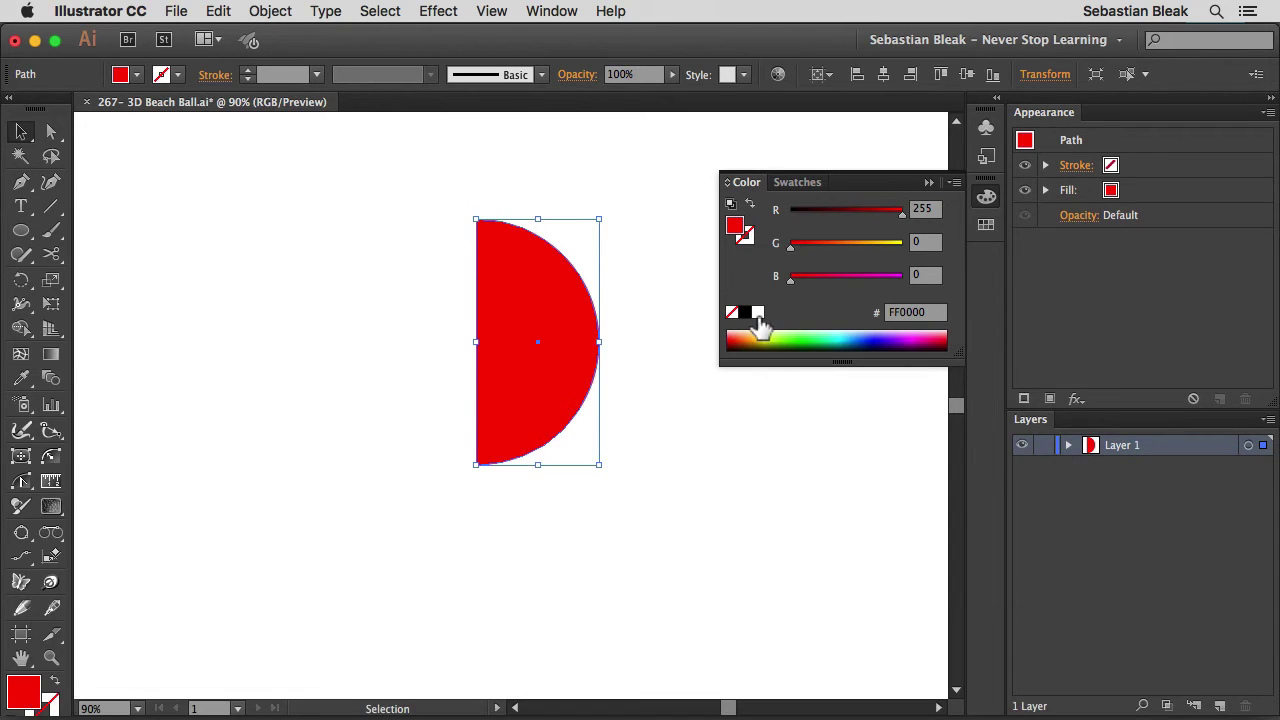
{"action": "left_click", "coordinate": [757, 313]}
{"action": "left_click", "coordinate": [985, 200]}
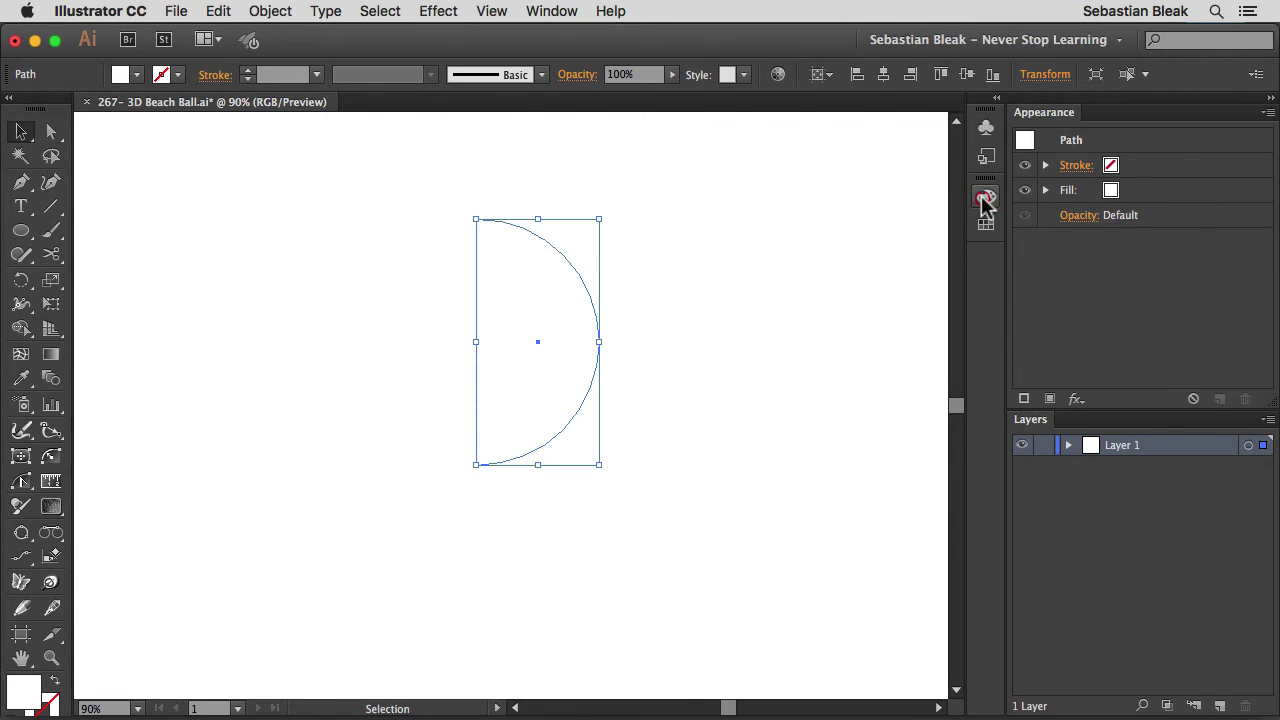
{"action": "left_click_drag", "start_coordinate": [532, 340], "coordinate": [405, 342]}
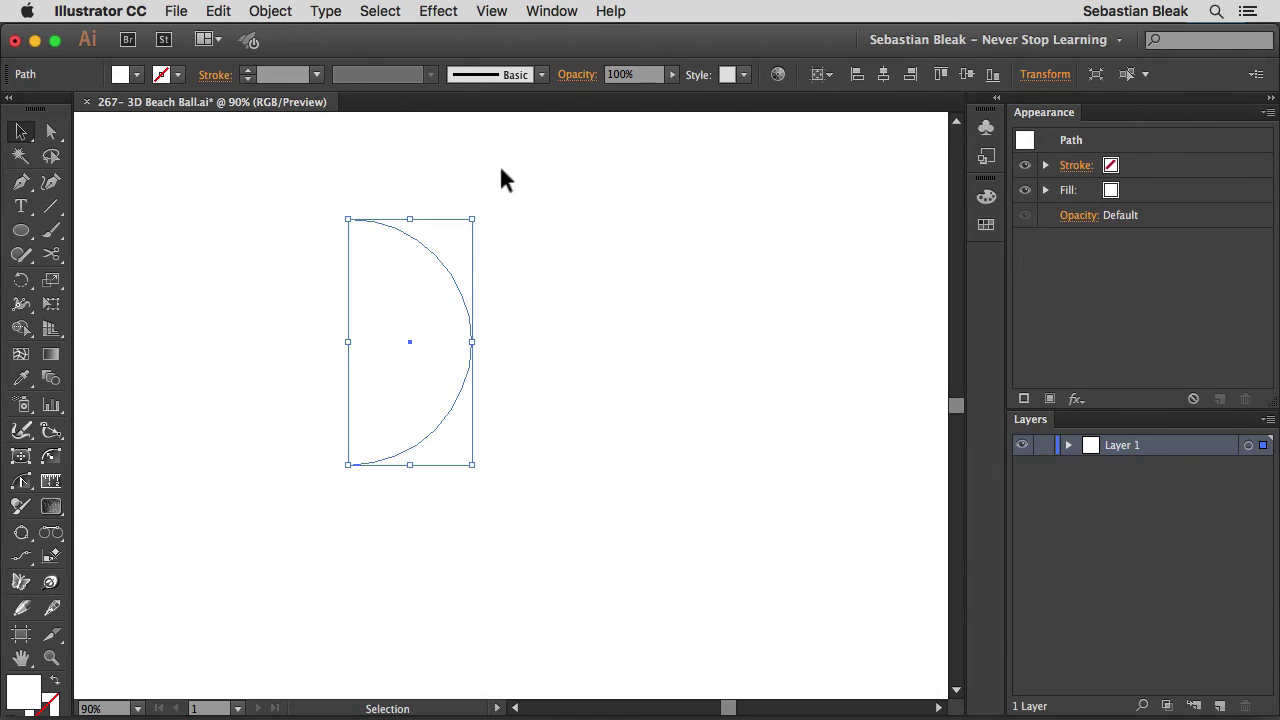
Step: Set up a 3D Revolve effect on the white half circle and turn on its preview
{"action": "left_click", "coordinate": [438, 11]}
{"action": "mouse_move", "coordinate": [506, 135]}
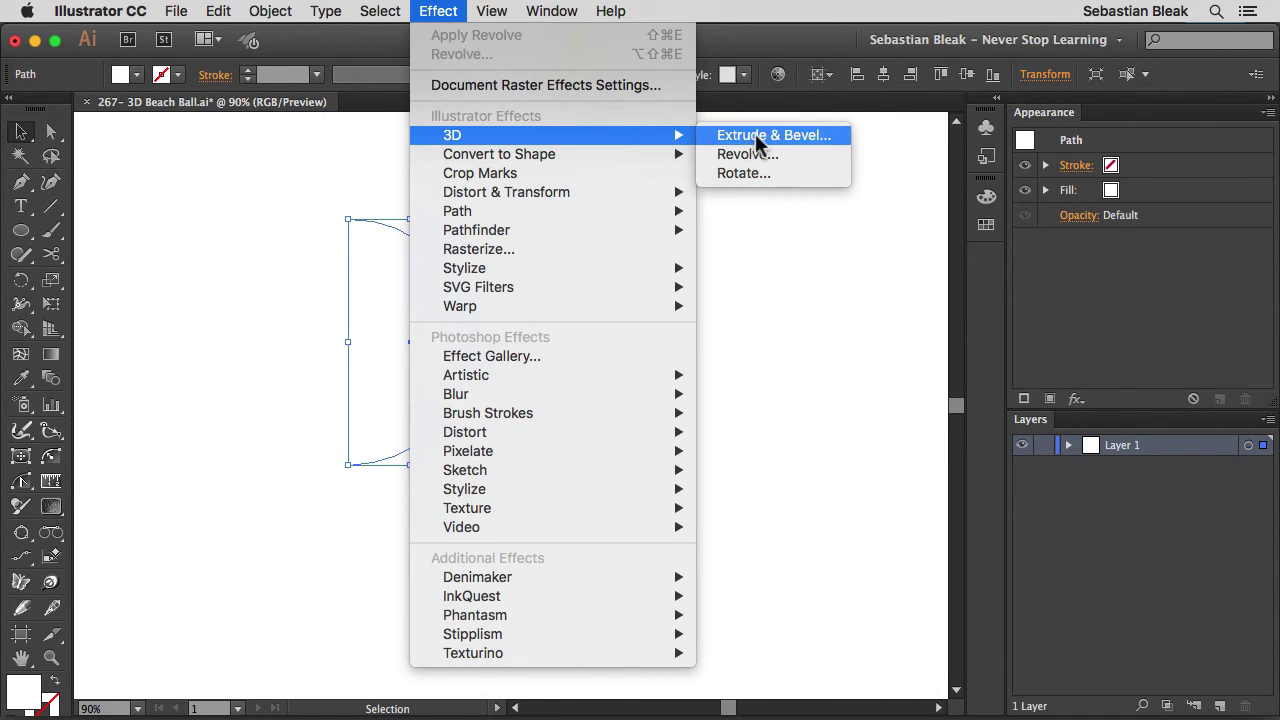
{"action": "left_click", "coordinate": [792, 155]}
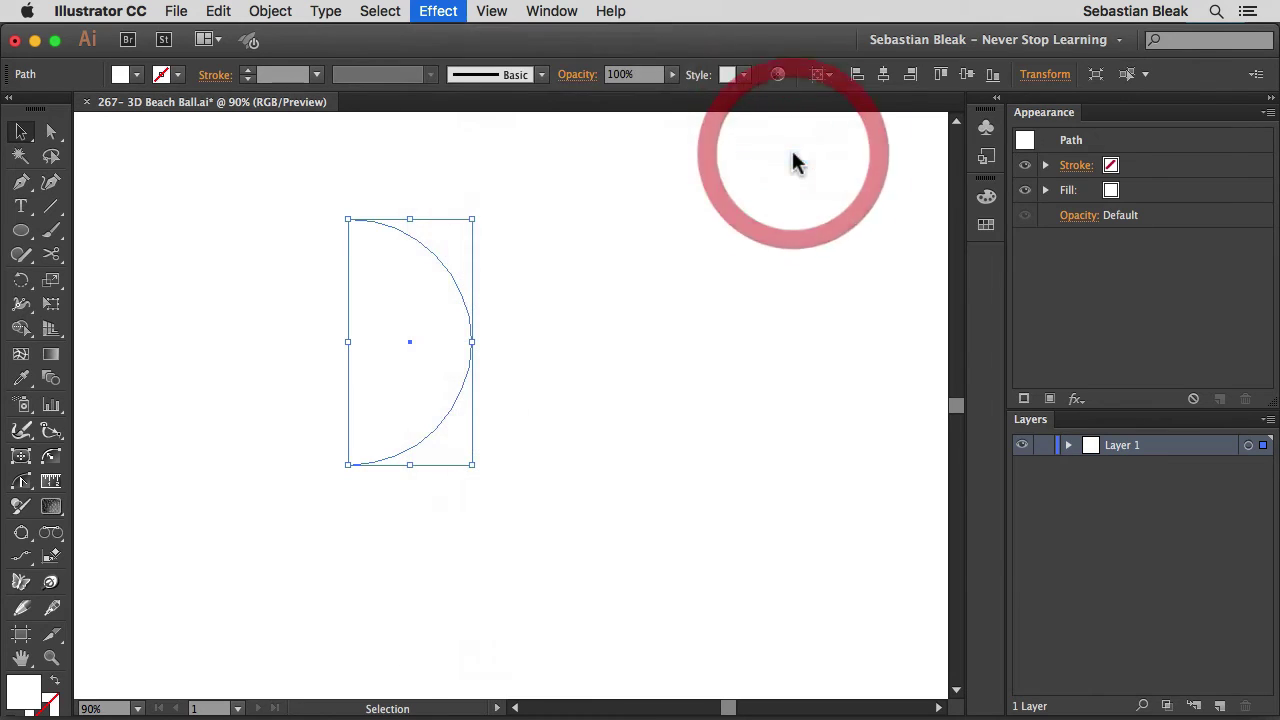
{"action": "left_click_drag", "start_coordinate": [832, 79], "coordinate": [685, 112]}
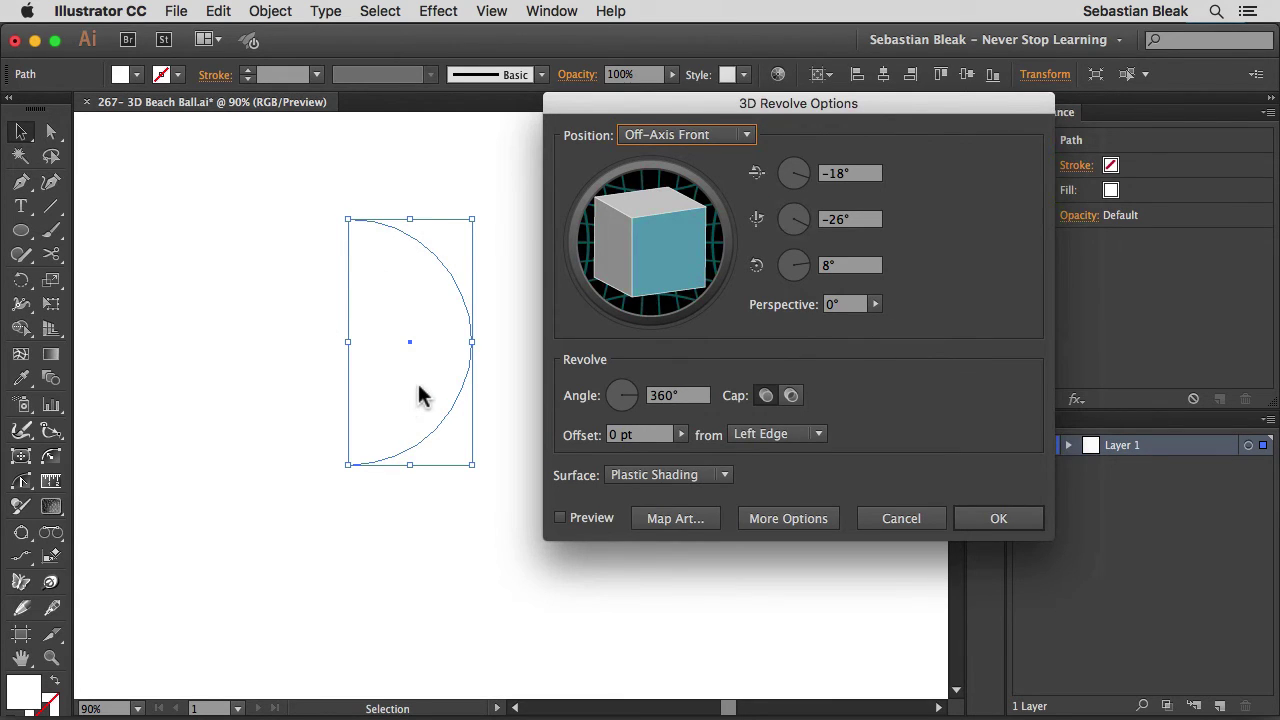
{"action": "left_click", "coordinate": [578, 520]}
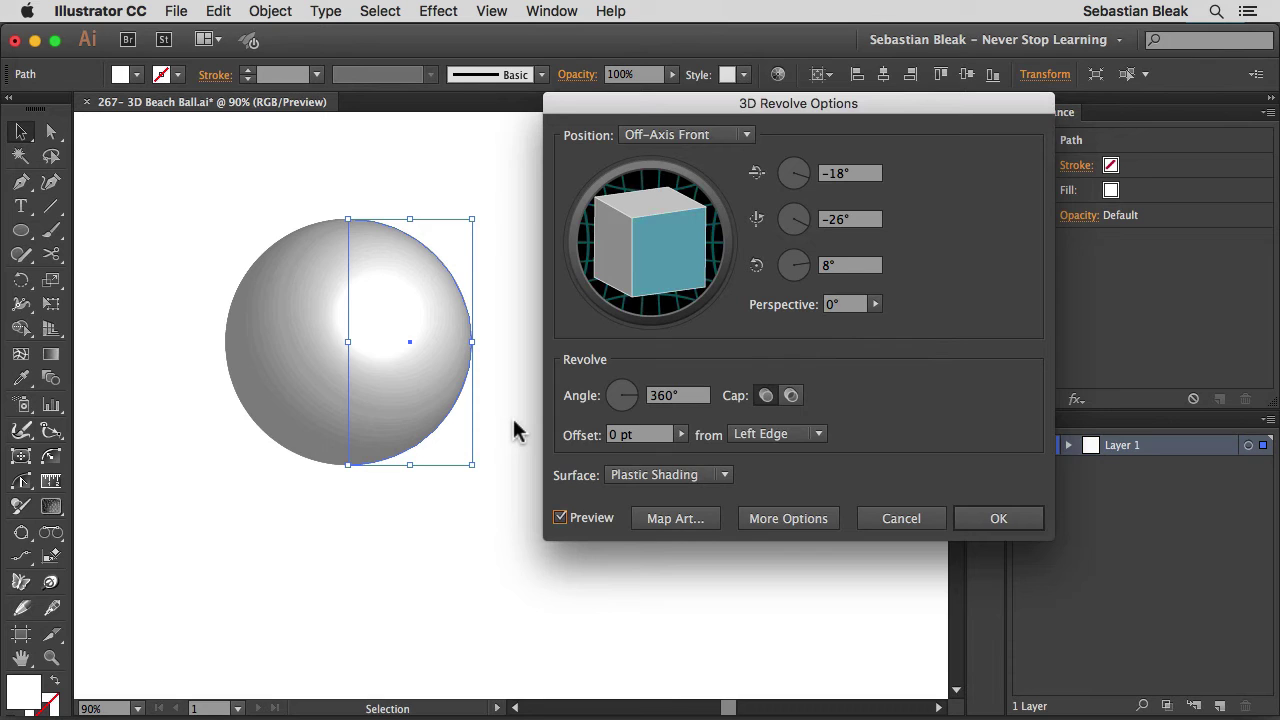
Step: Map the "Ball Color" symbol onto the revolved sphere's surface, scaled to fit
{"action": "left_click", "coordinate": [645, 521]}
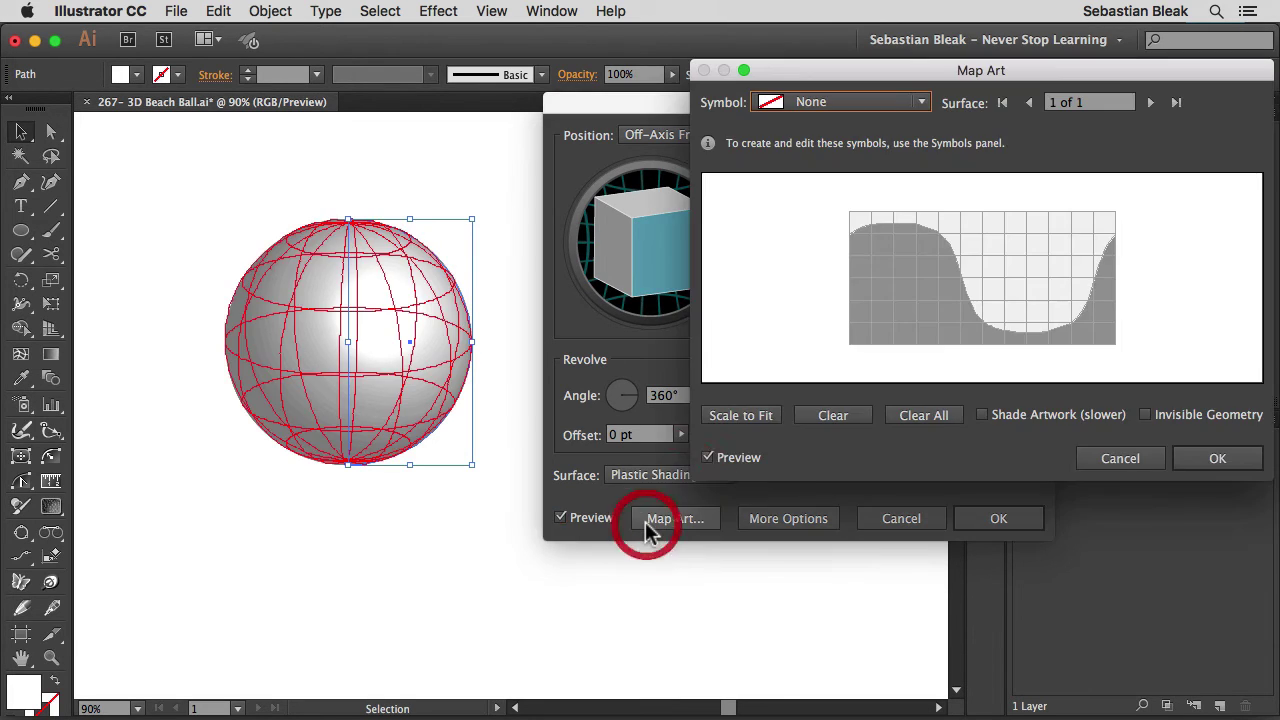
{"action": "left_click_drag", "start_coordinate": [835, 75], "coordinate": [660, 105]}
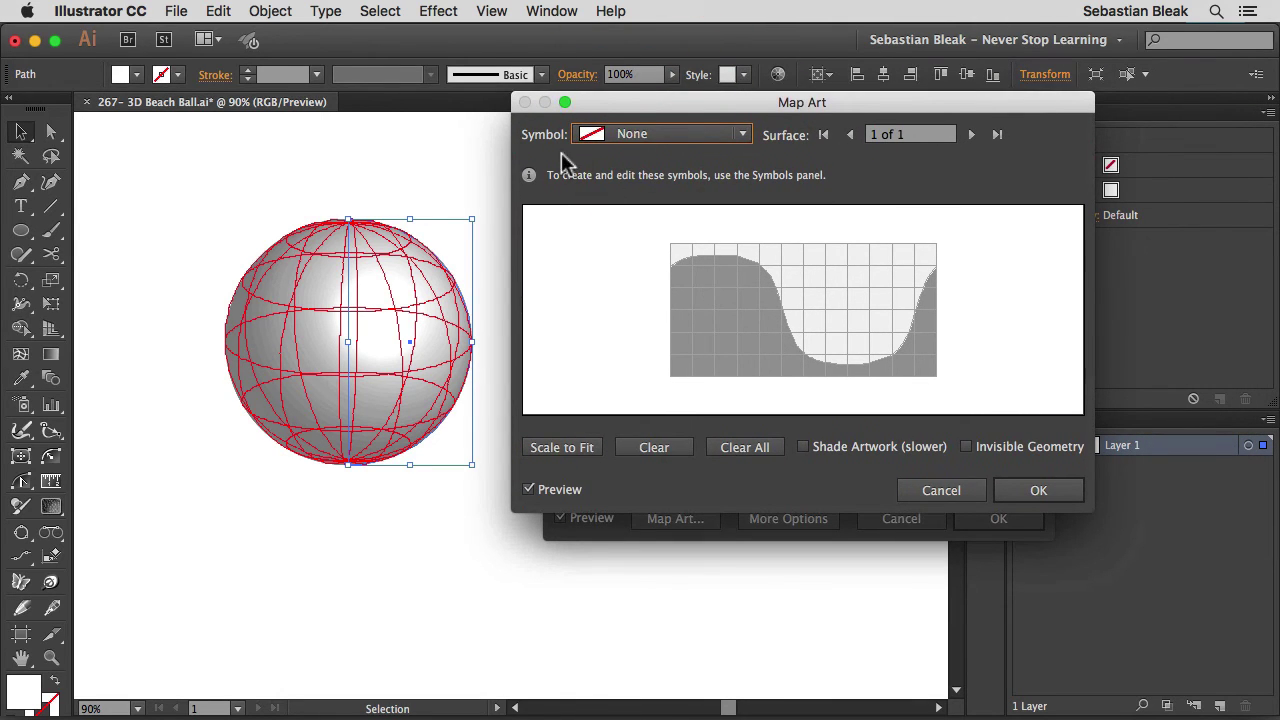
{"action": "left_click", "coordinate": [738, 136]}
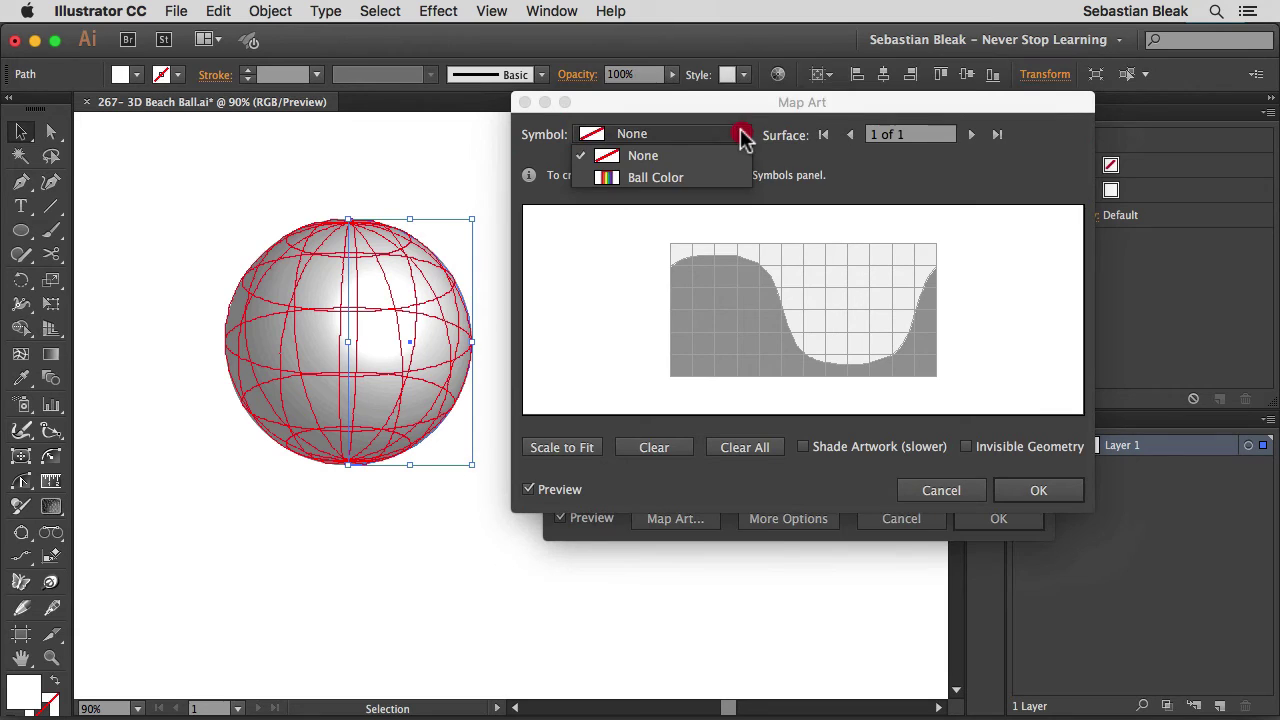
{"action": "left_click", "coordinate": [712, 177]}
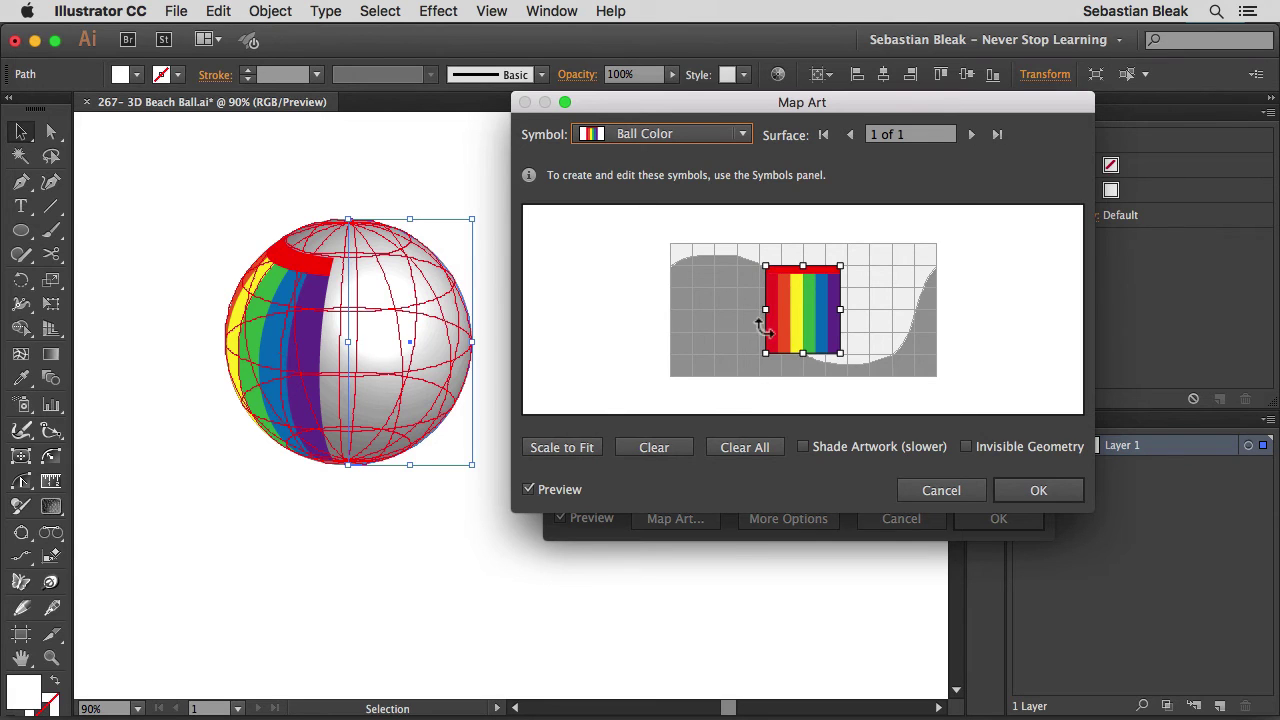
{"action": "left_click_drag", "start_coordinate": [765, 309], "coordinate": [719, 309]}
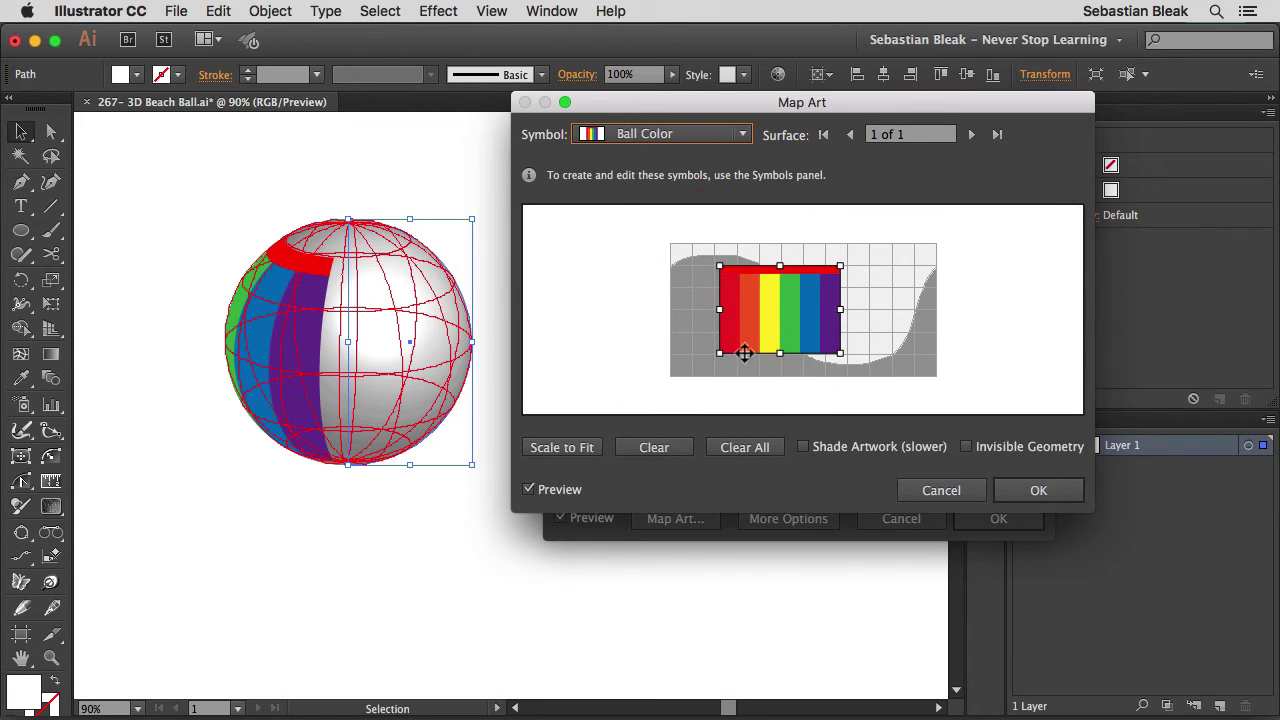
{"action": "left_click", "coordinate": [565, 452]}
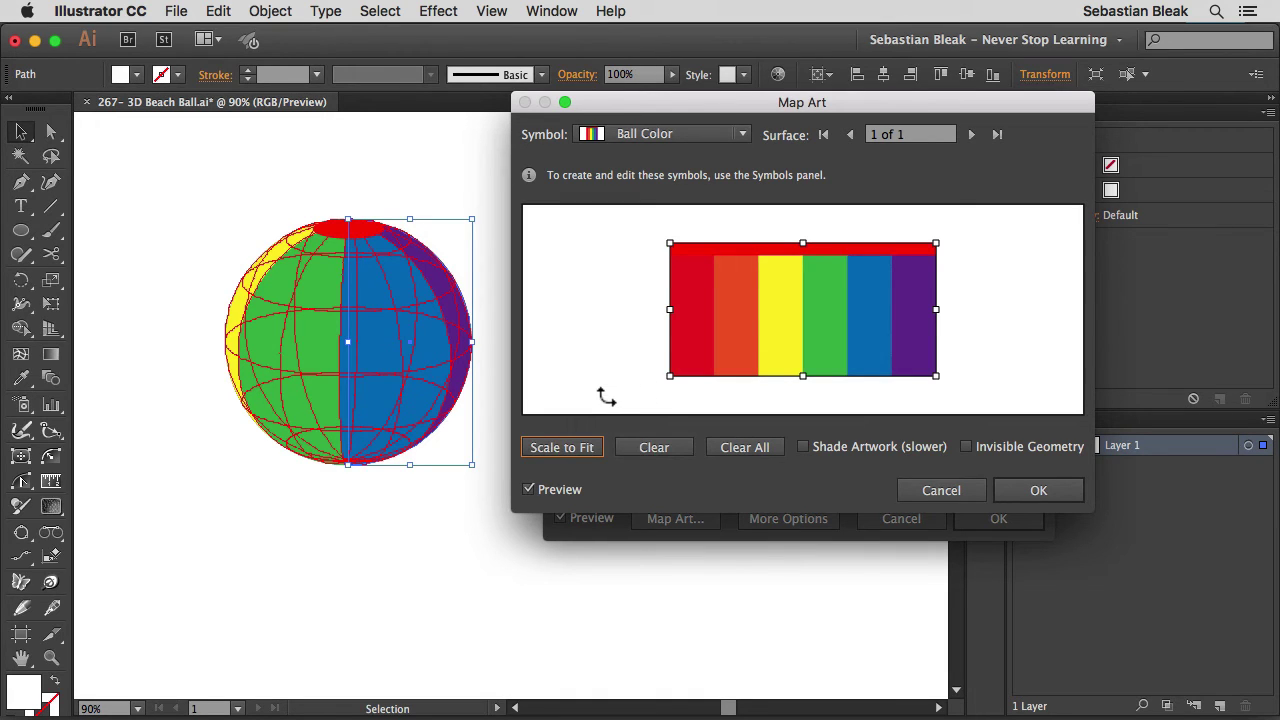
{"action": "left_click", "coordinate": [1015, 488]}
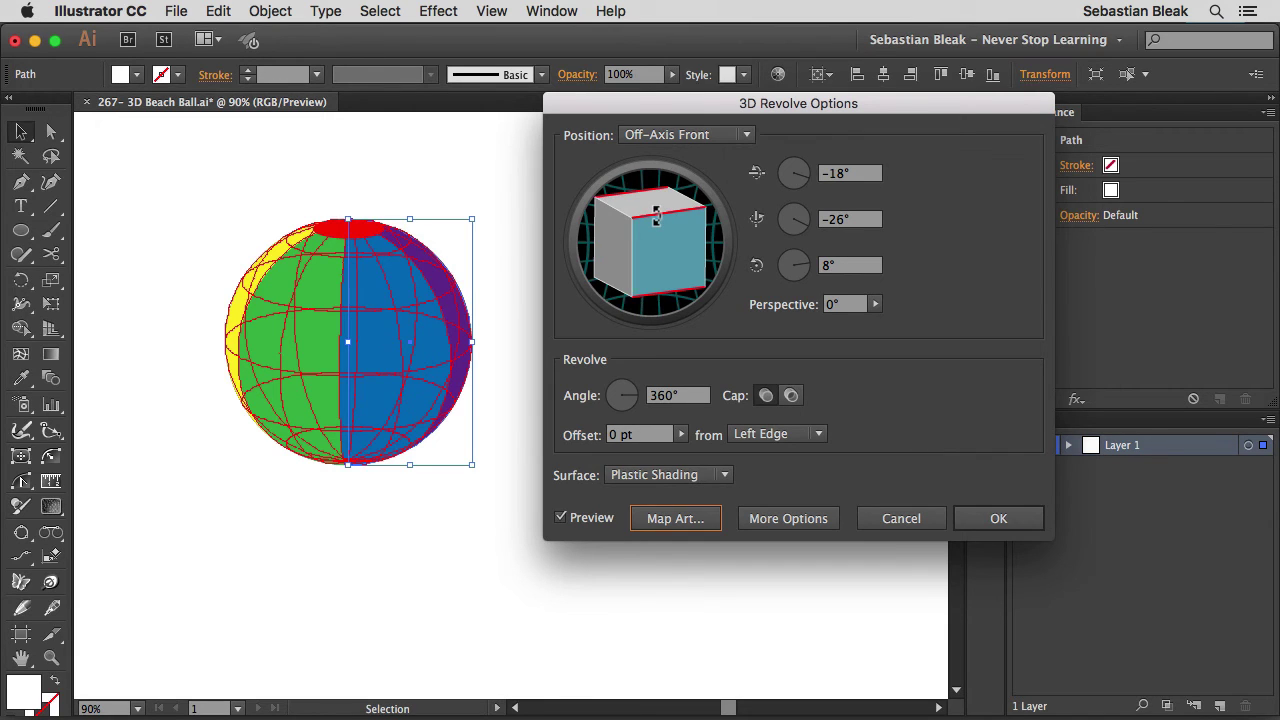
Step: Rotate the sphere freely to 111°, -8° and 28° so the stripes meet near the front, and apply the 3D Revolve effect
{"action": "left_click_drag", "start_coordinate": [655, 215], "coordinate": [677, 264]}
{"action": "left_click_drag", "start_coordinate": [690, 210], "coordinate": [676, 293]}
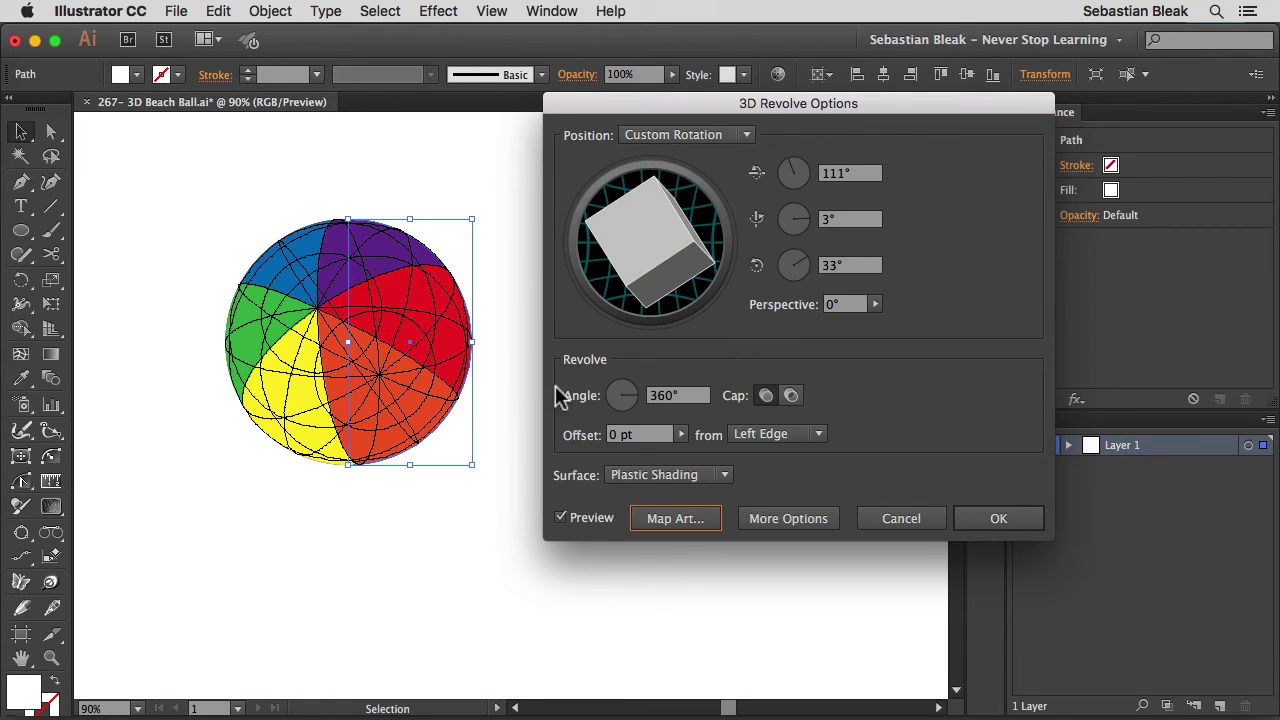
{"action": "left_click_drag", "start_coordinate": [600, 245], "coordinate": [610, 256]}
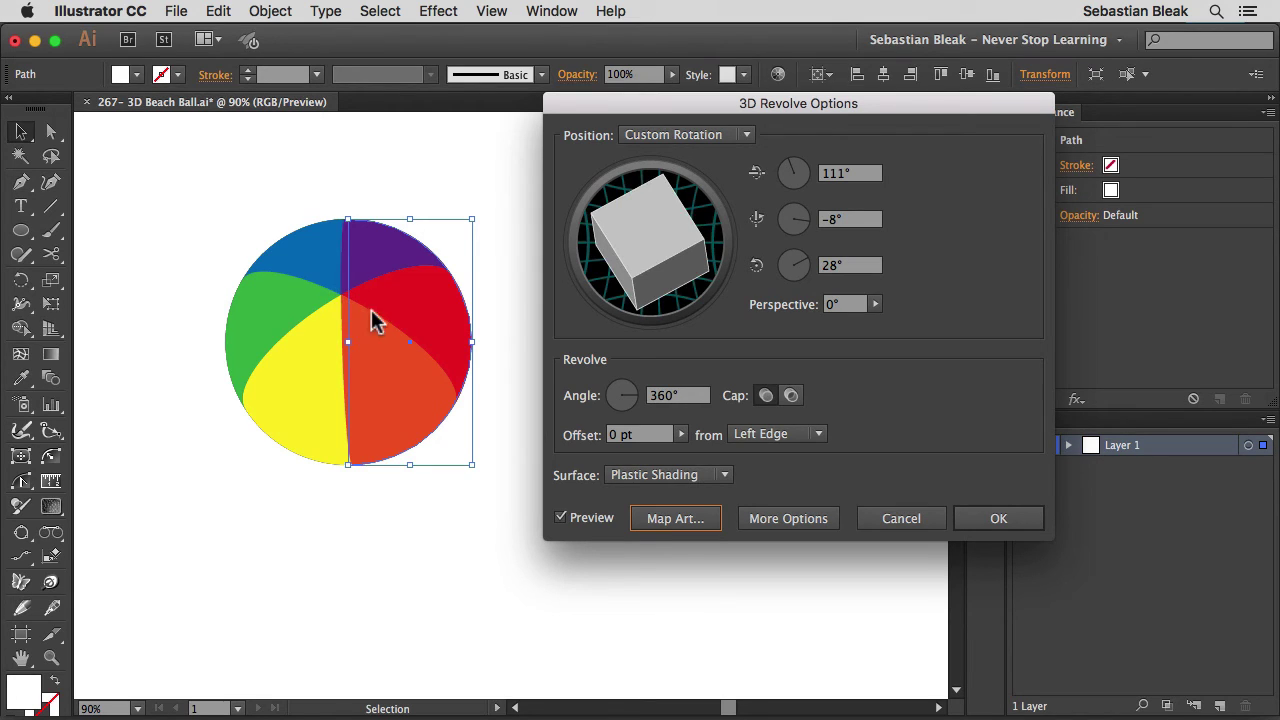
{"action": "left_click", "coordinate": [998, 522]}
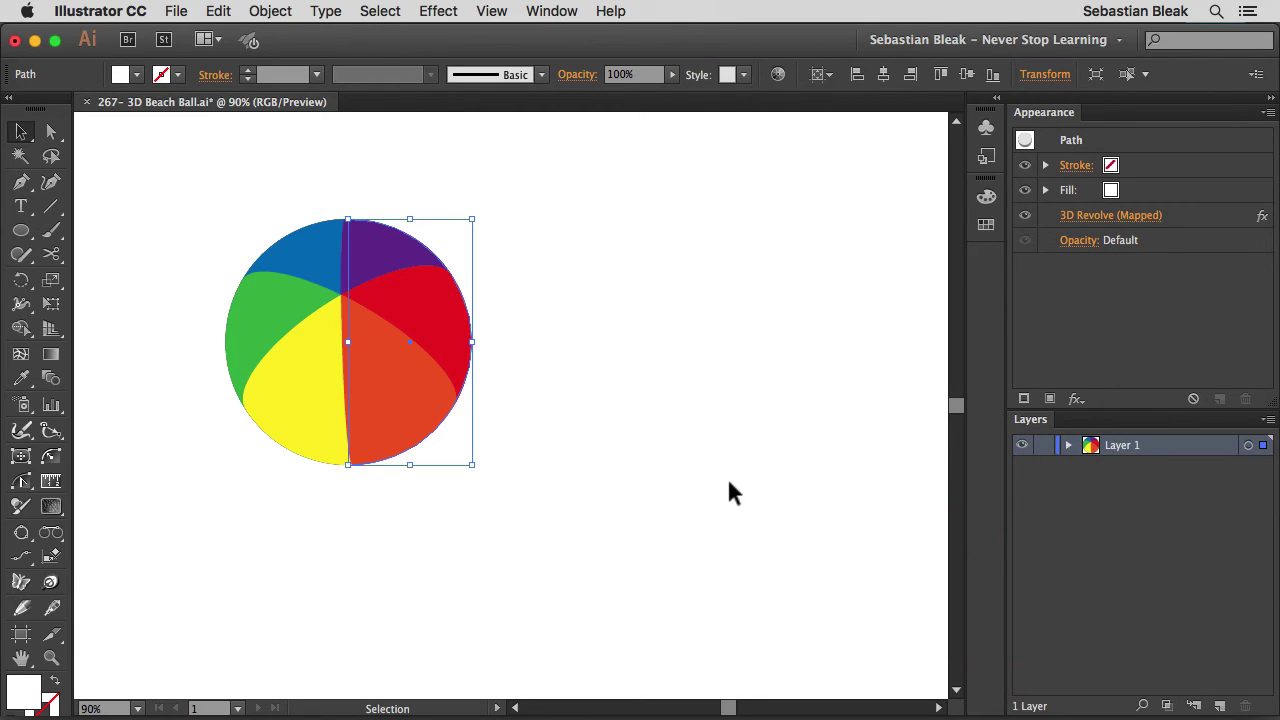
Step: In the "Ball Color" symbol, copy the red top bar to directly below the stripes and shrink the copy to about half its height
{"action": "left_click", "coordinate": [985, 127]}
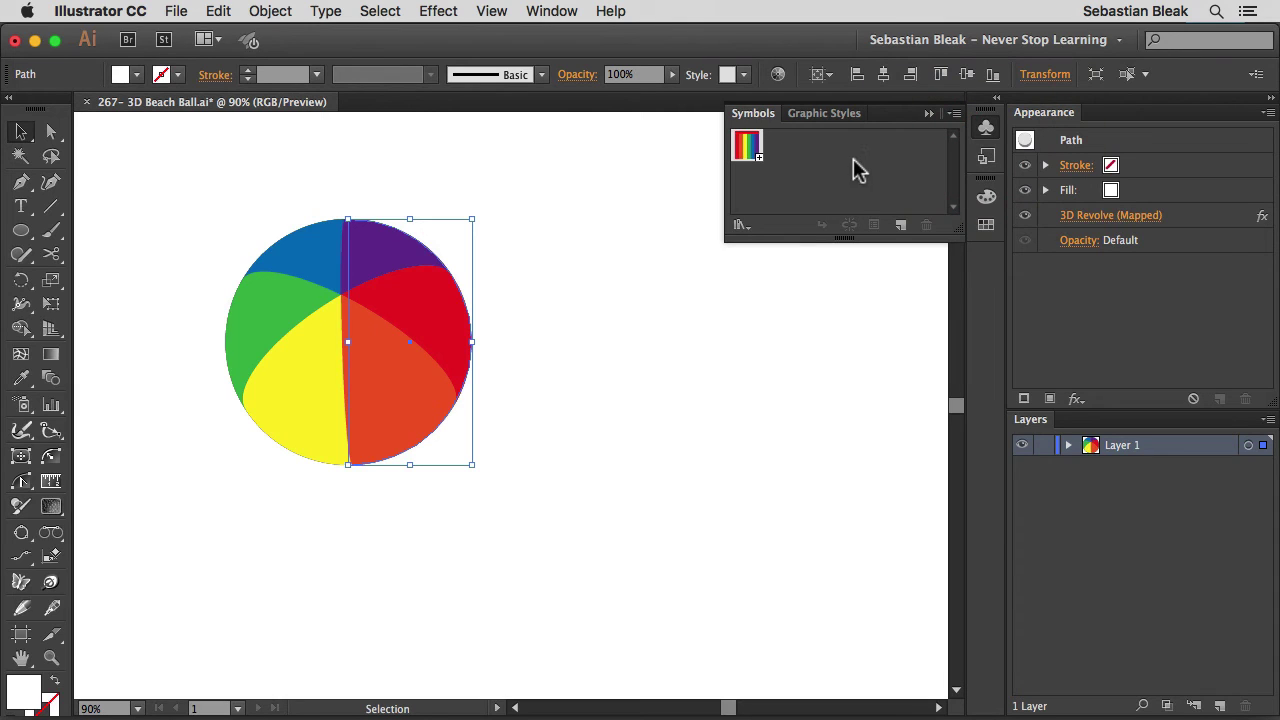
{"action": "double_click", "coordinate": [741, 150]}
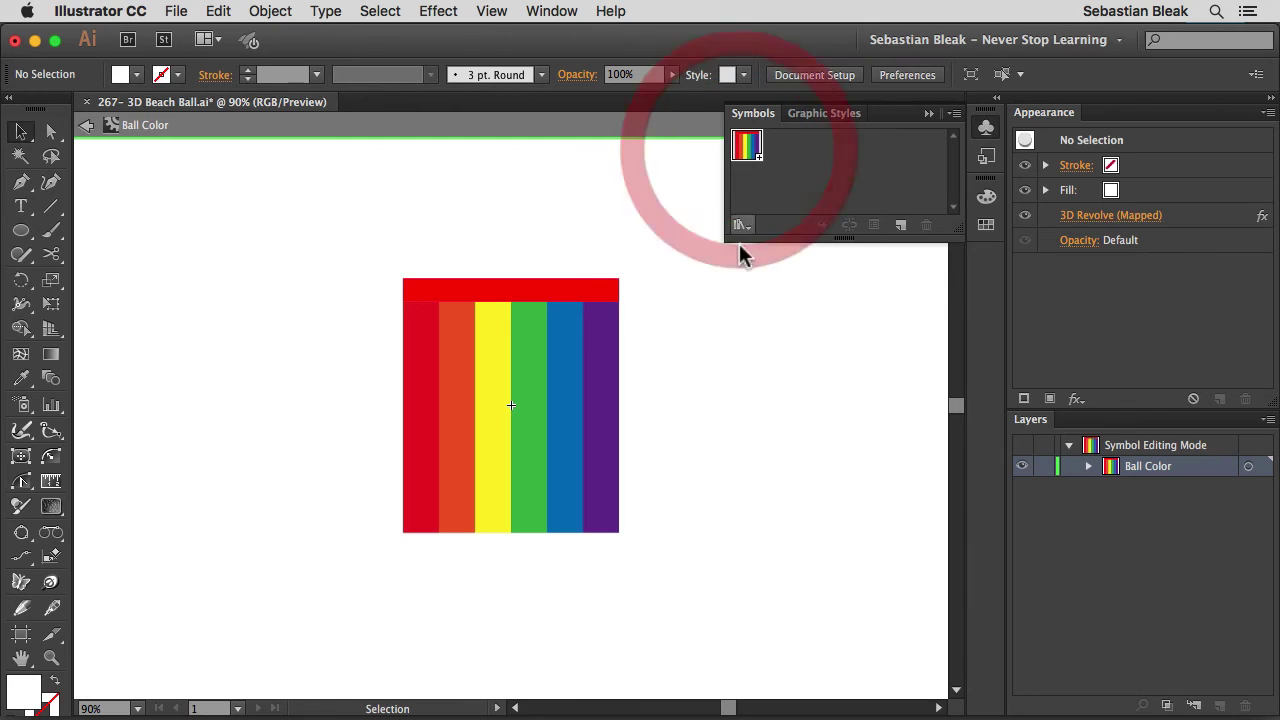
{"action": "left_click", "coordinate": [985, 135]}
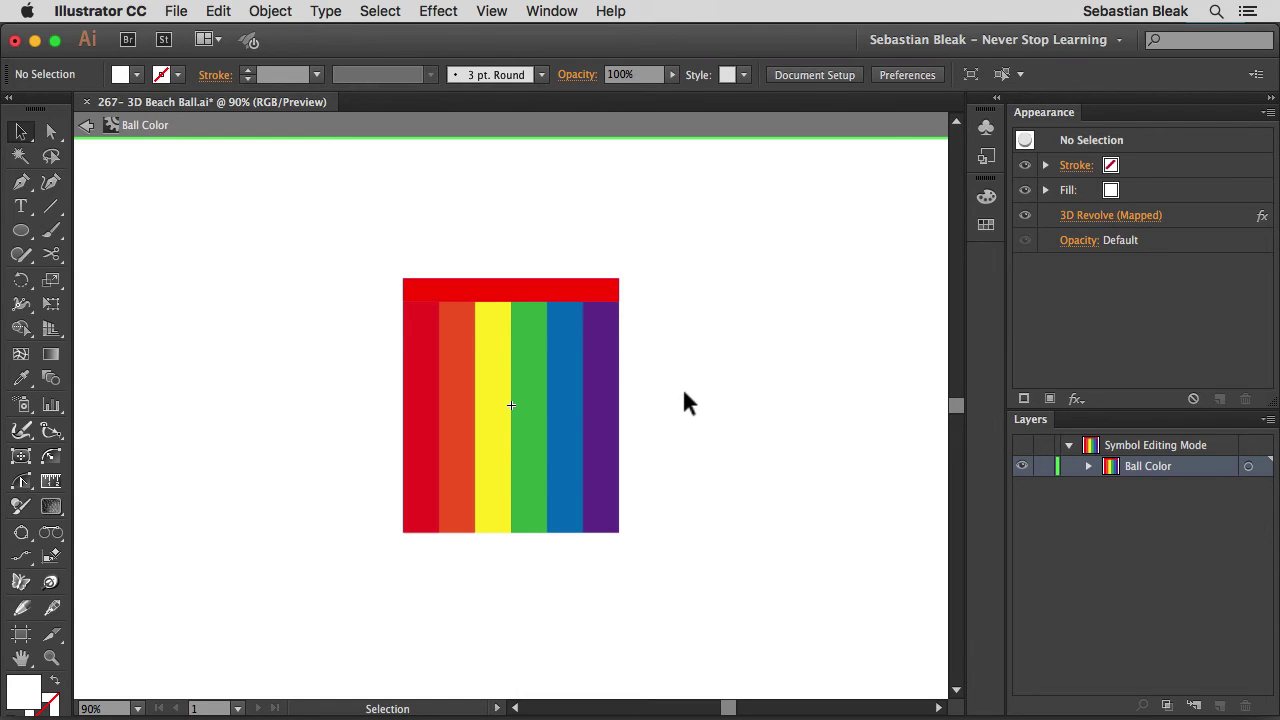
{"action": "left_click", "coordinate": [514, 288]}
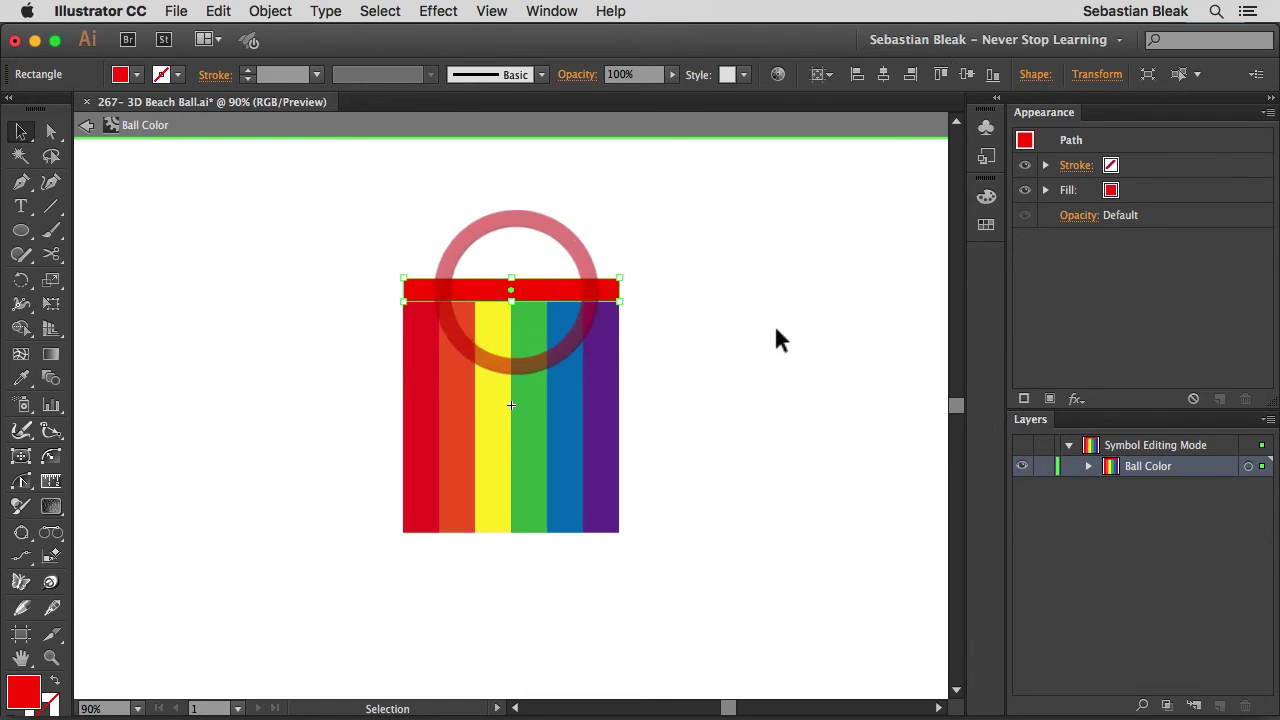
{"action": "key", "text": "alt"}
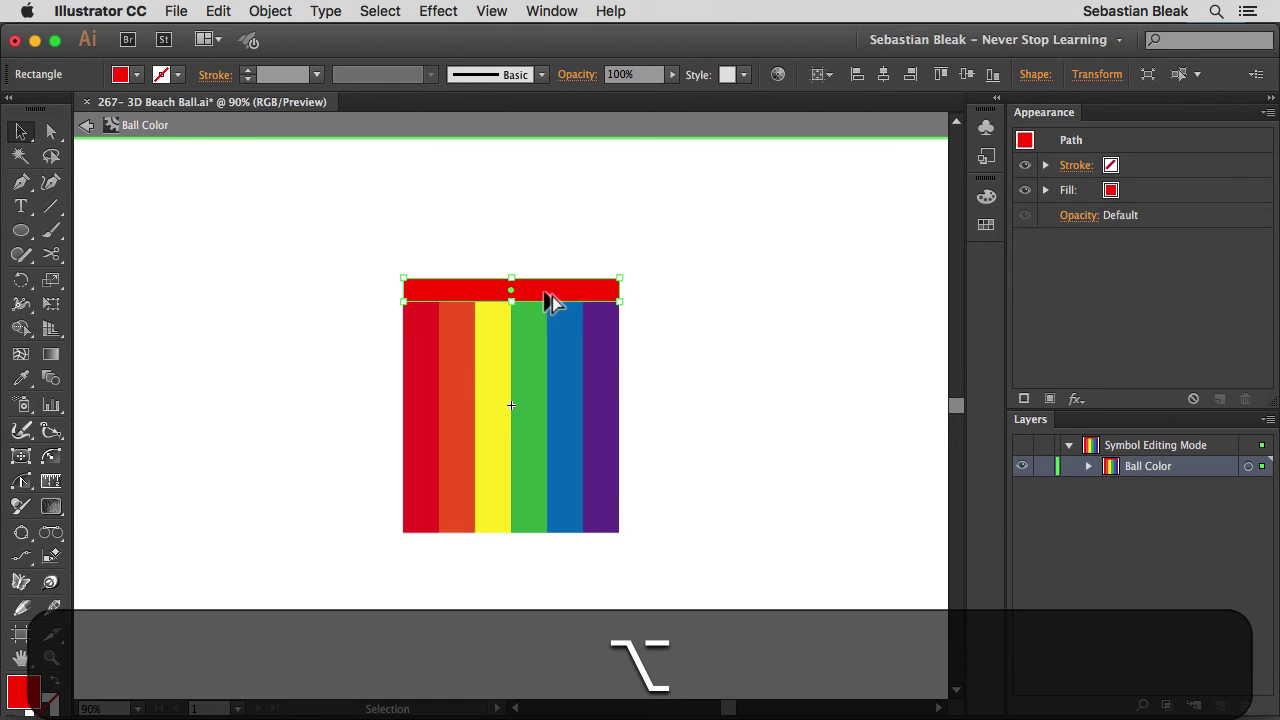
{"action": "left_click_drag", "start_coordinate": [541, 350], "coordinate": [534, 543]}
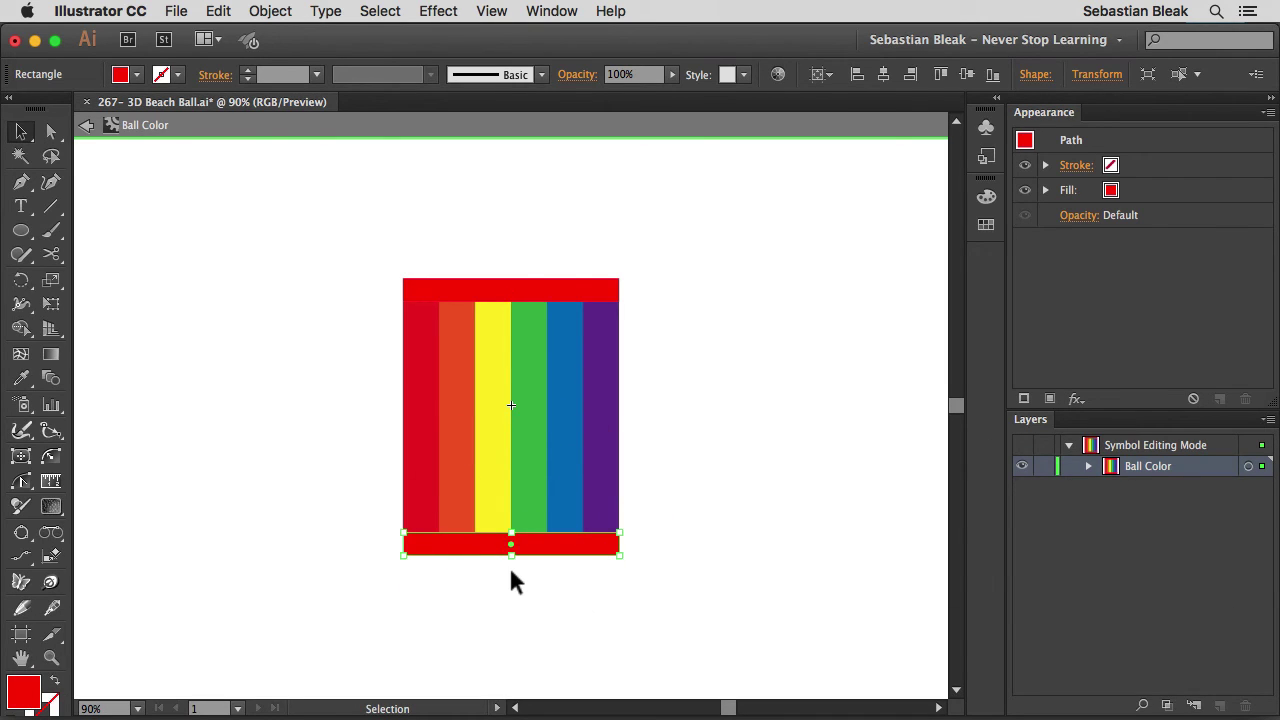
{"action": "left_click_drag", "start_coordinate": [509, 556], "coordinate": [509, 543]}
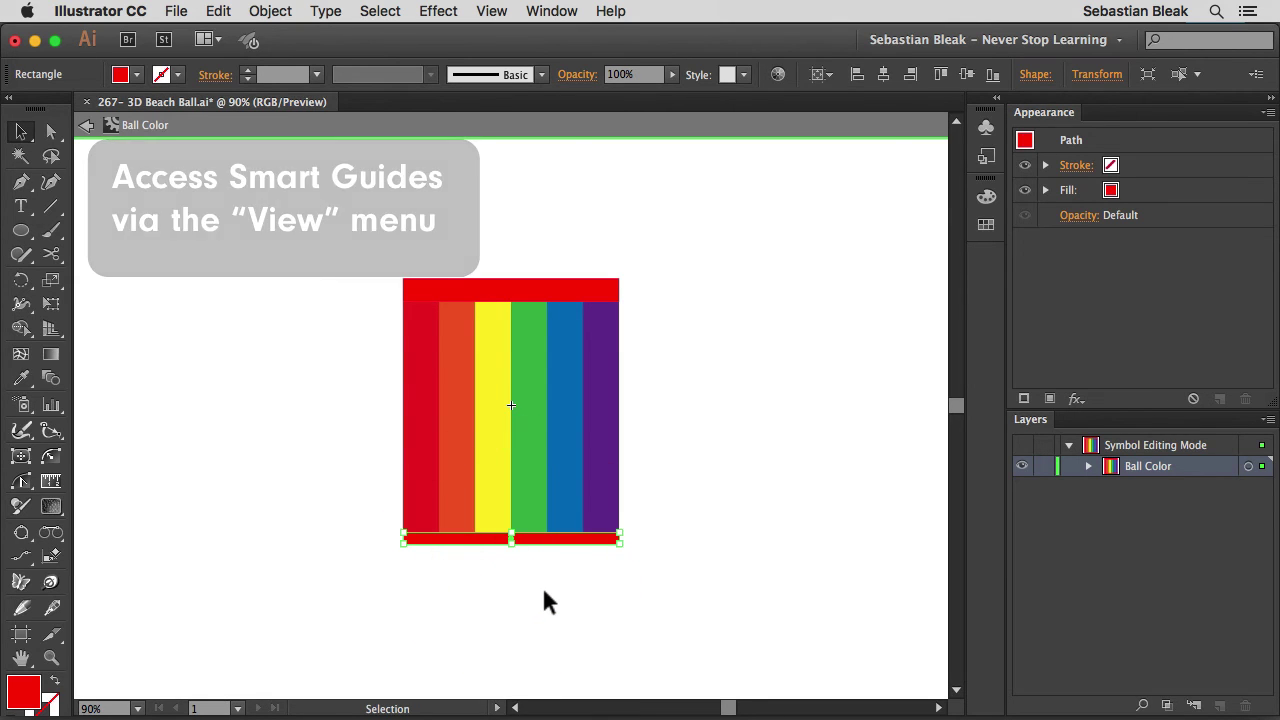
Step: Fill the thin bar below the stripes with white and leave symbol editing mode
{"action": "key", "text": "comma"}
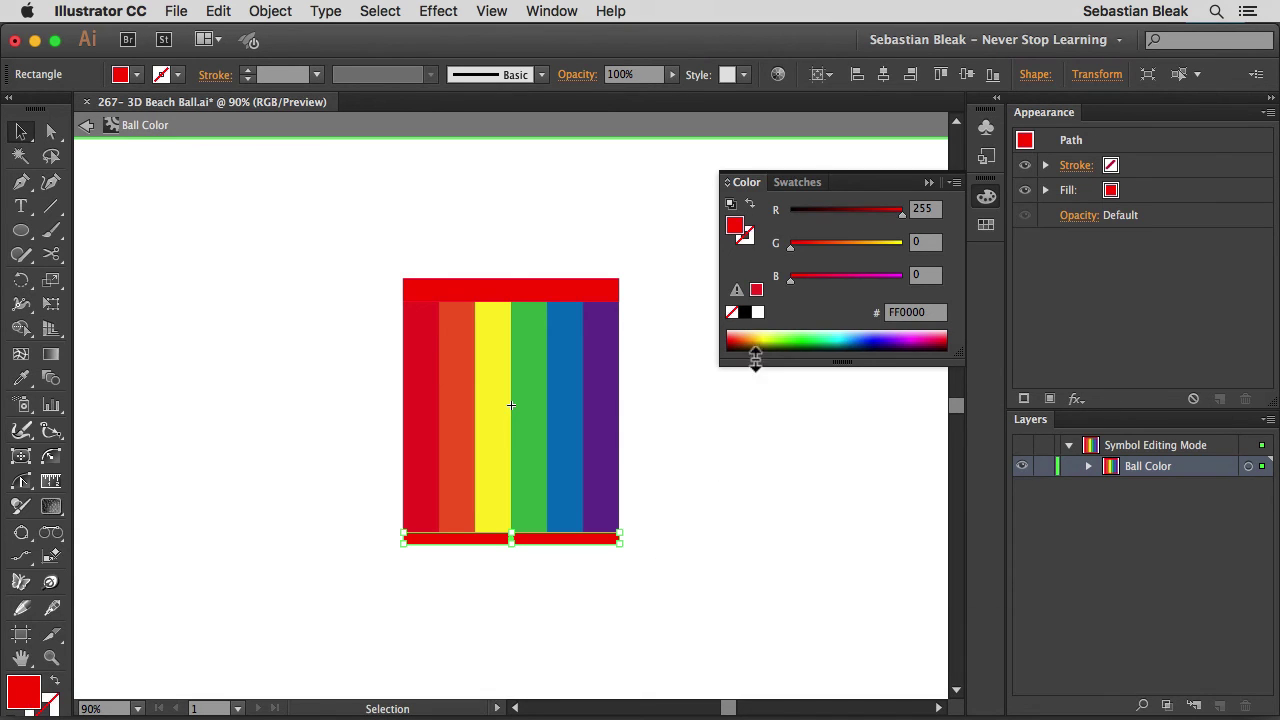
{"action": "left_click", "coordinate": [757, 313]}
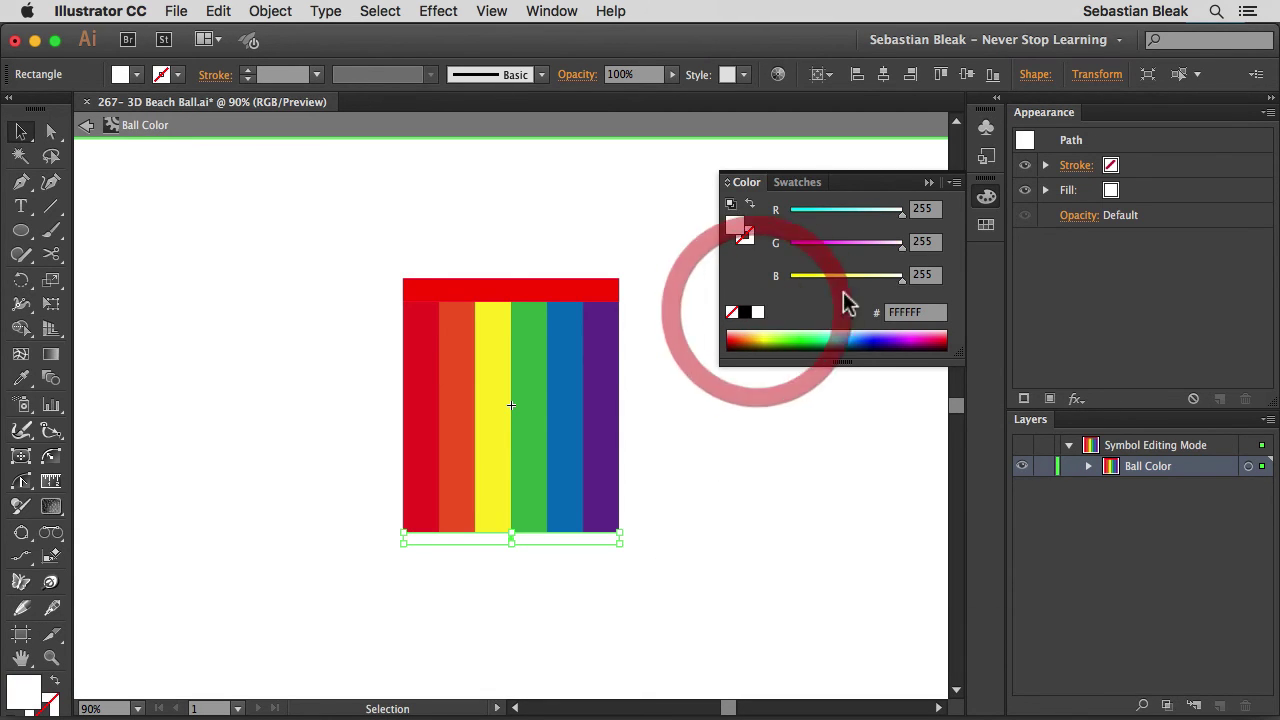
{"action": "left_click", "coordinate": [986, 196]}
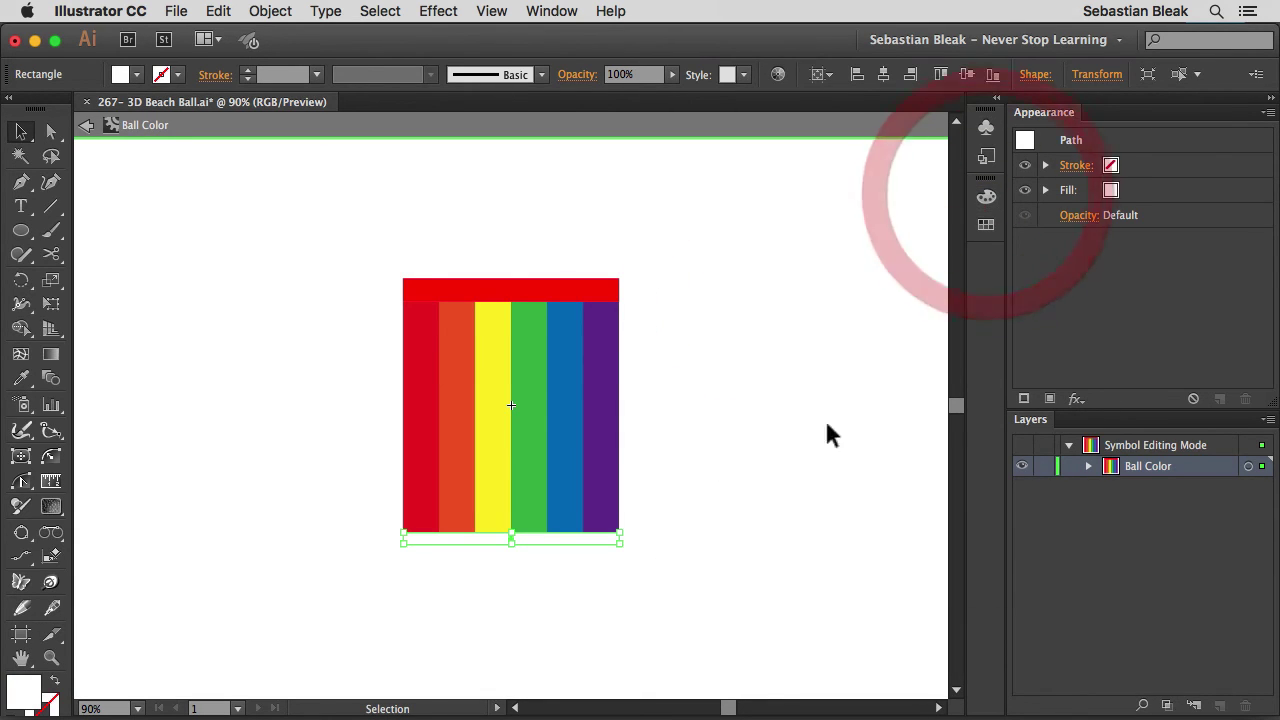
{"action": "left_click", "coordinate": [716, 540]}
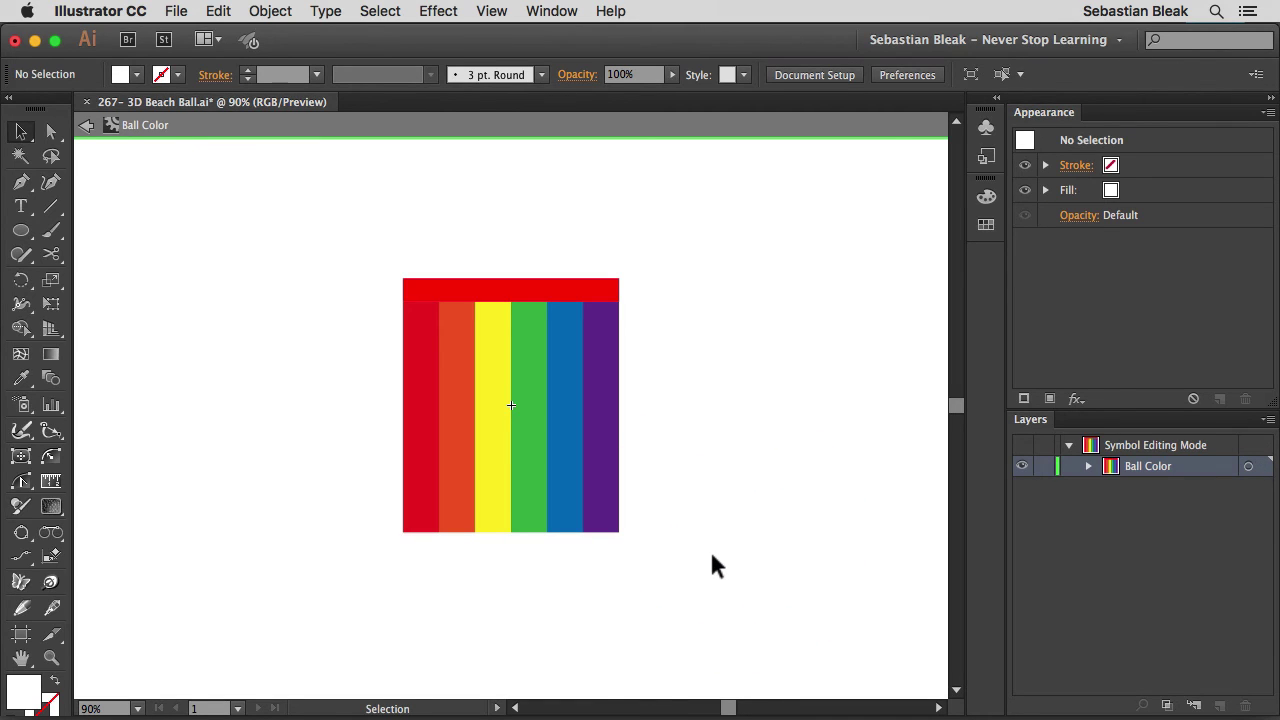
{"action": "double_click", "coordinate": [541, 204]}
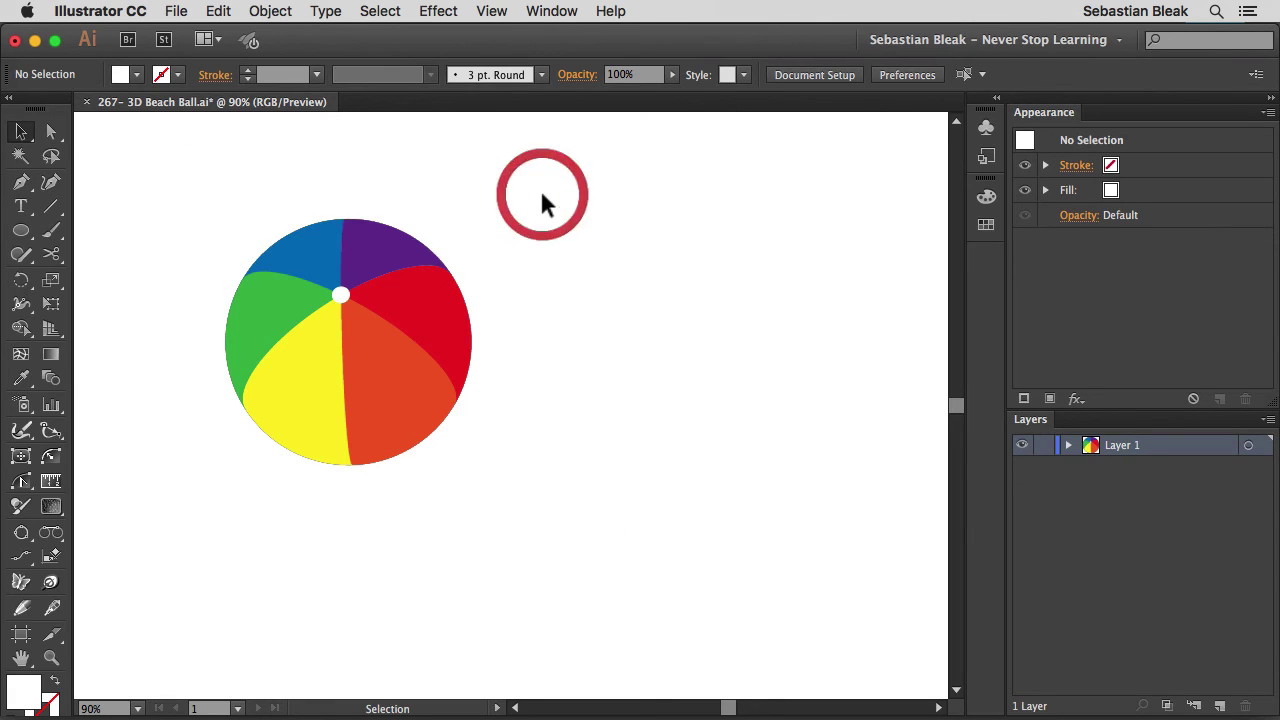
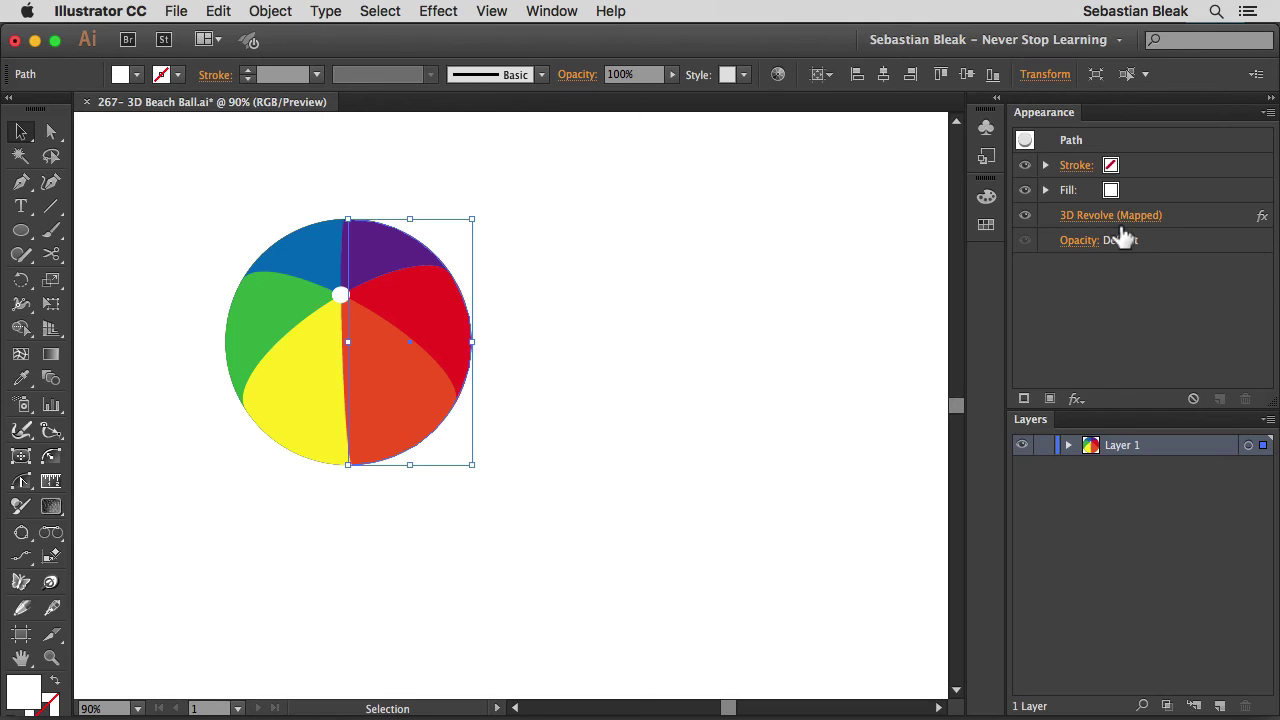
Step: Reopen the ball's 3D Revolve settings with the preview on and rotate it freely to 4°, -31° and 156°
{"action": "left_click", "coordinate": [1101, 218]}
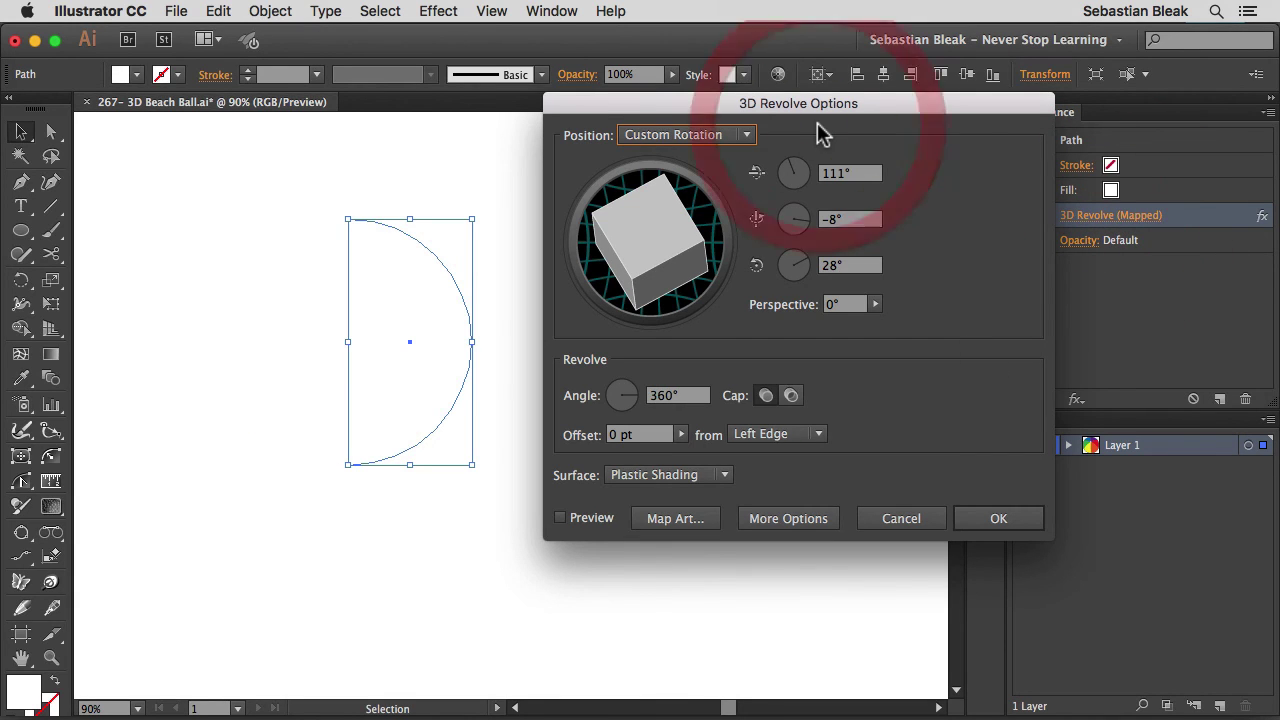
{"action": "left_click", "coordinate": [582, 520]}
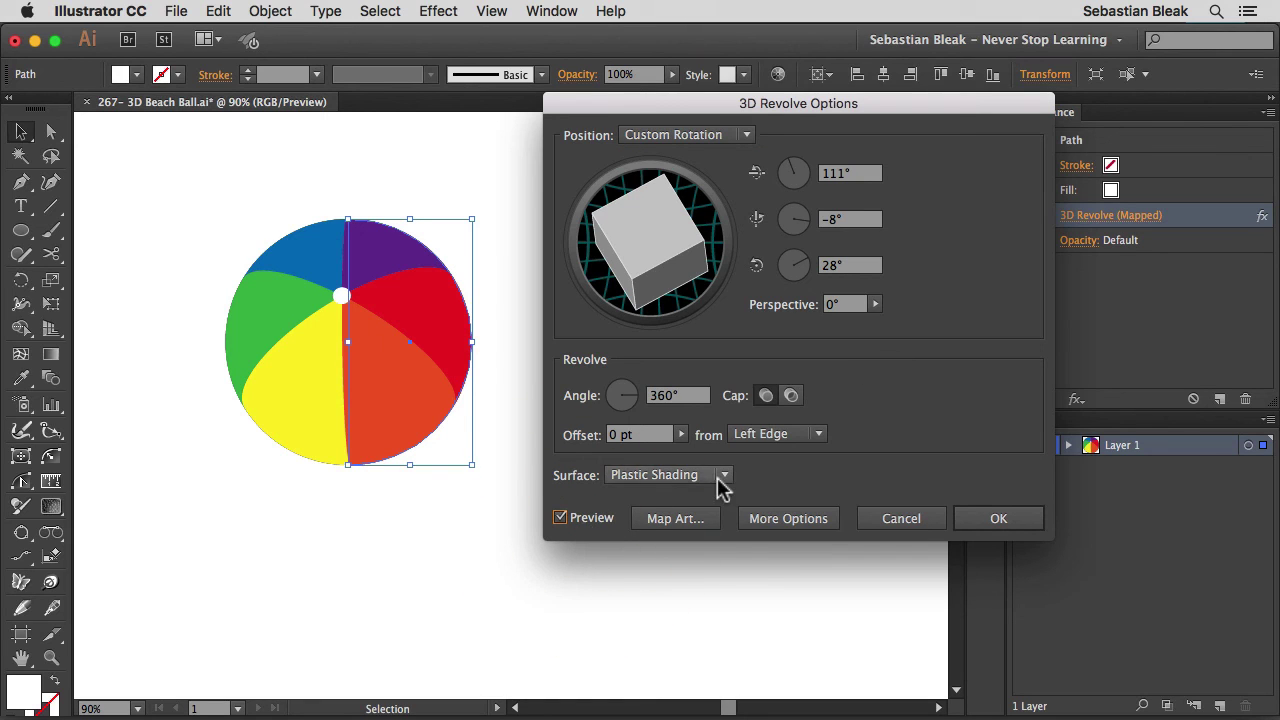
{"action": "mouse_move", "coordinate": [618, 250]}
{"action": "left_mouse_down"}
{"action": "mouse_move", "coordinate": [575, 220]}
{"action": "mouse_move", "coordinate": [580, 277]}
{"action": "mouse_move", "coordinate": [620, 272]}
{"action": "left_mouse_up"}
{"action": "left_click_drag", "start_coordinate": [705, 295], "coordinate": [643, 194]}
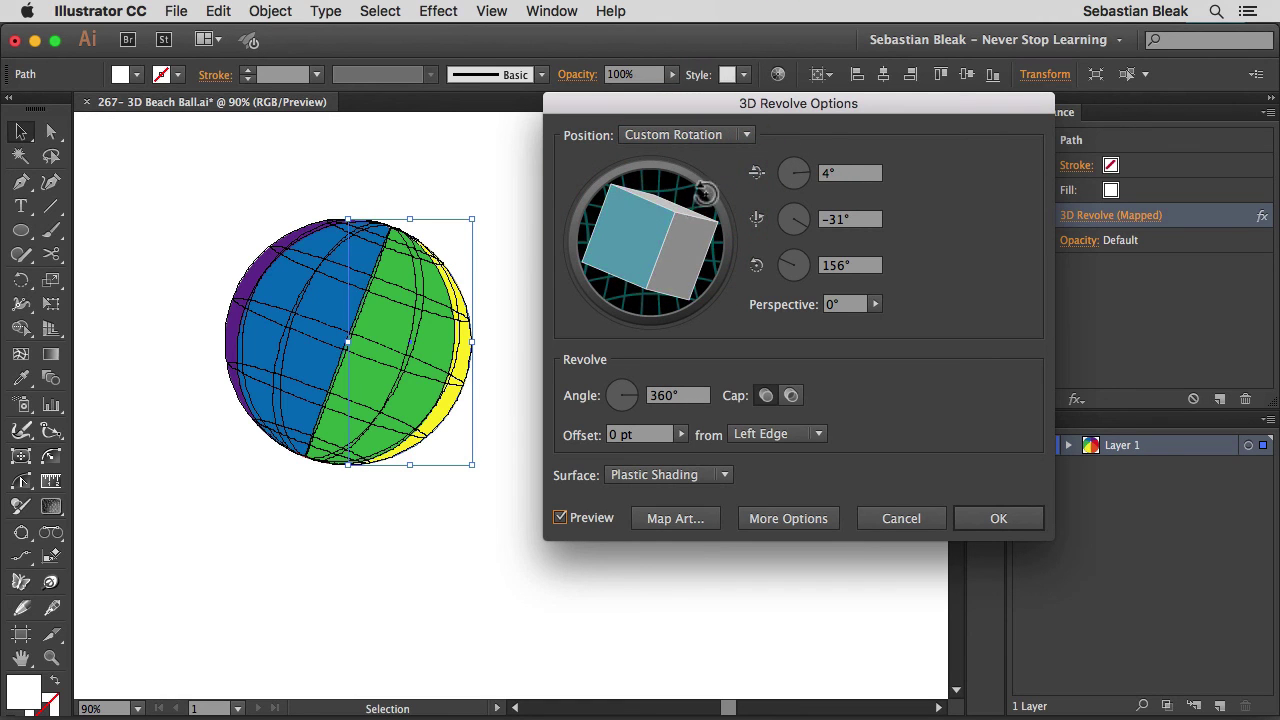
Step: Try the Off-Axis Front position preset on the ball and switch it to Off-Axis Bottom
{"action": "left_click", "coordinate": [746, 134]}
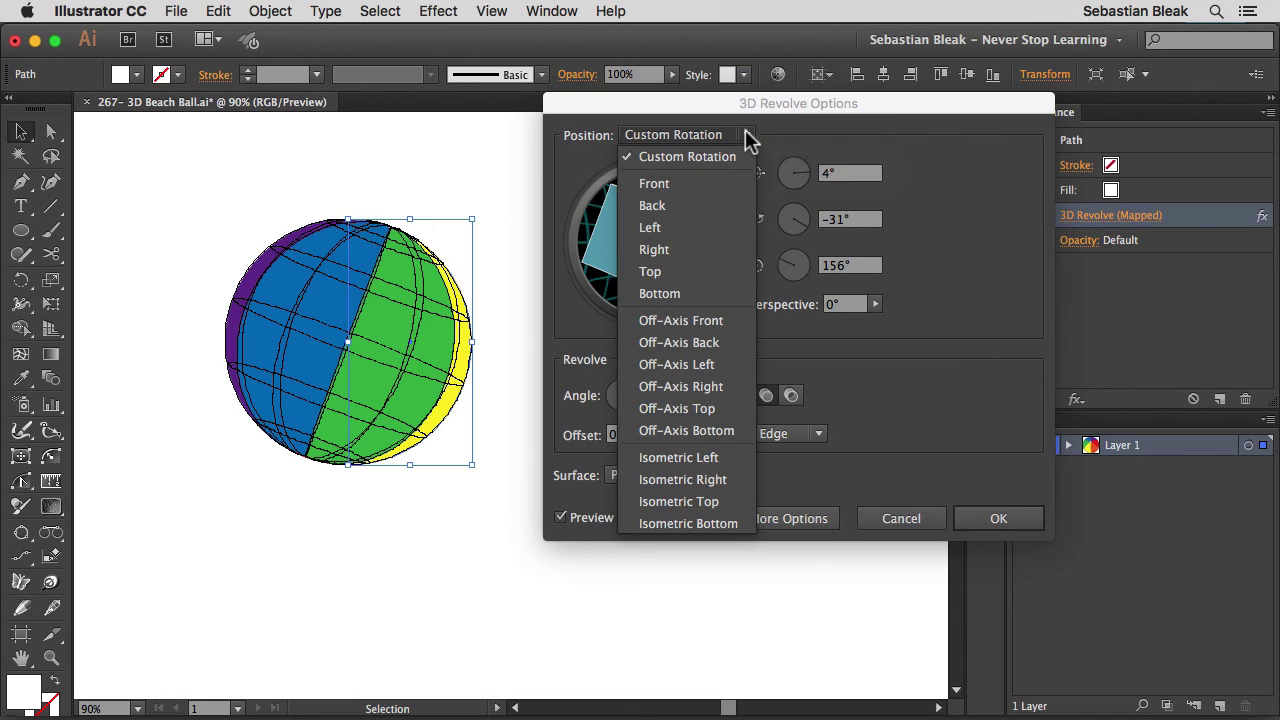
{"action": "left_click", "coordinate": [722, 320]}
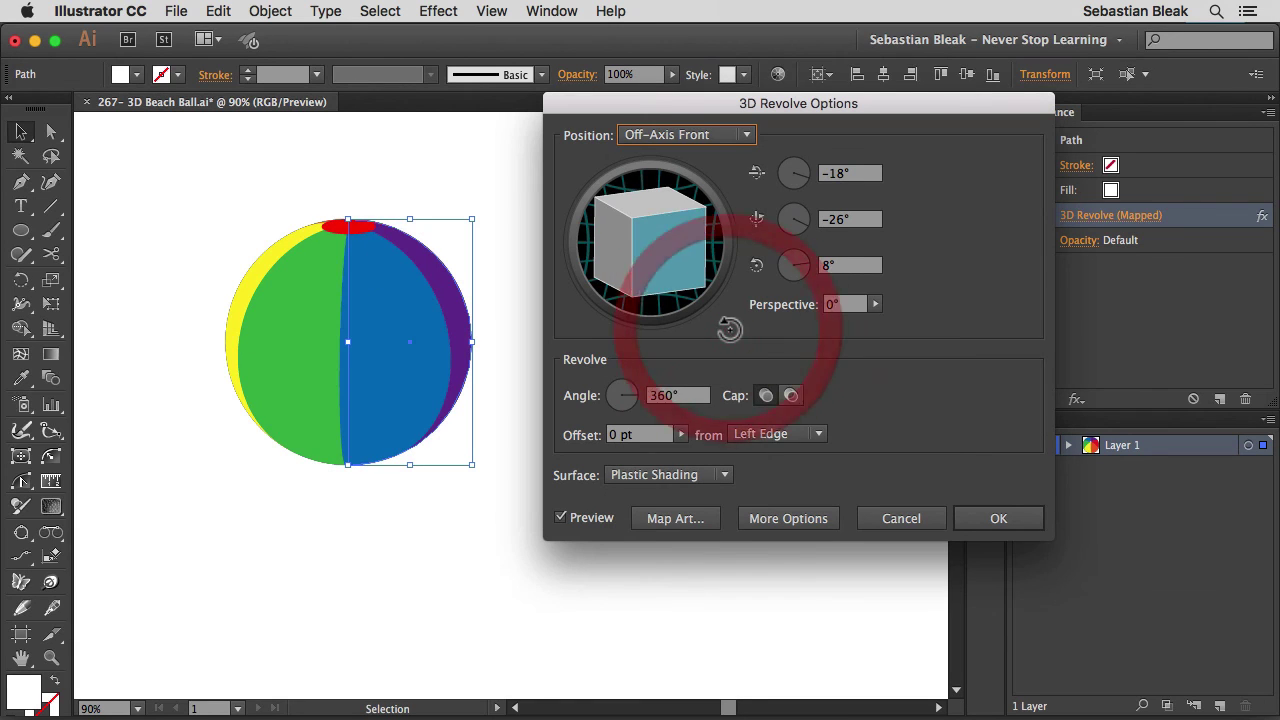
{"action": "left_click", "coordinate": [747, 135]}
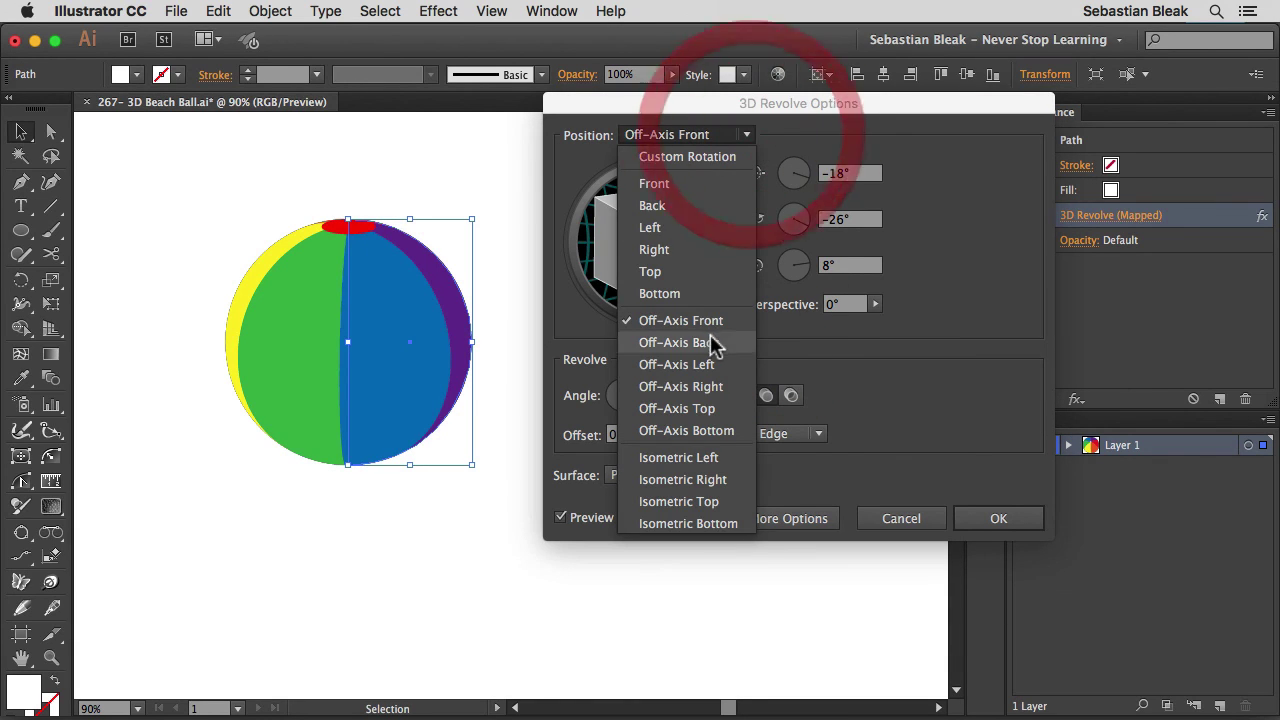
{"action": "left_click", "coordinate": [729, 431]}
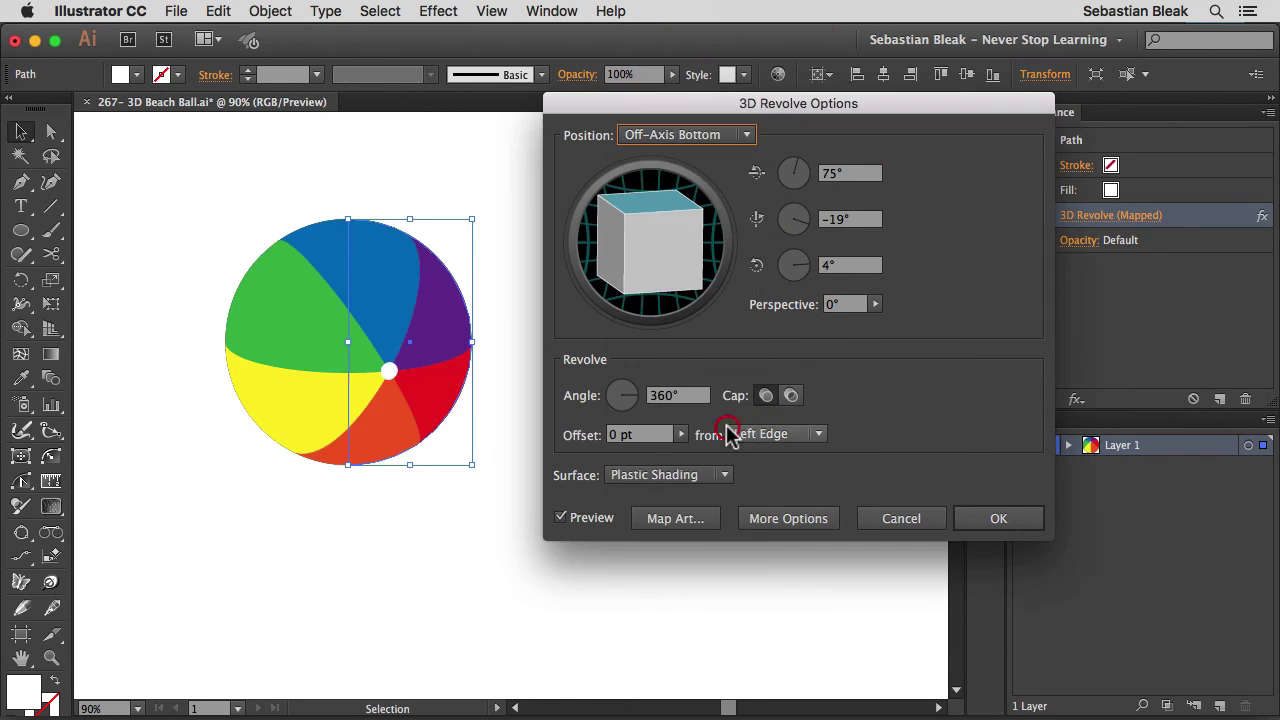
{"action": "left_click", "coordinate": [746, 135]}
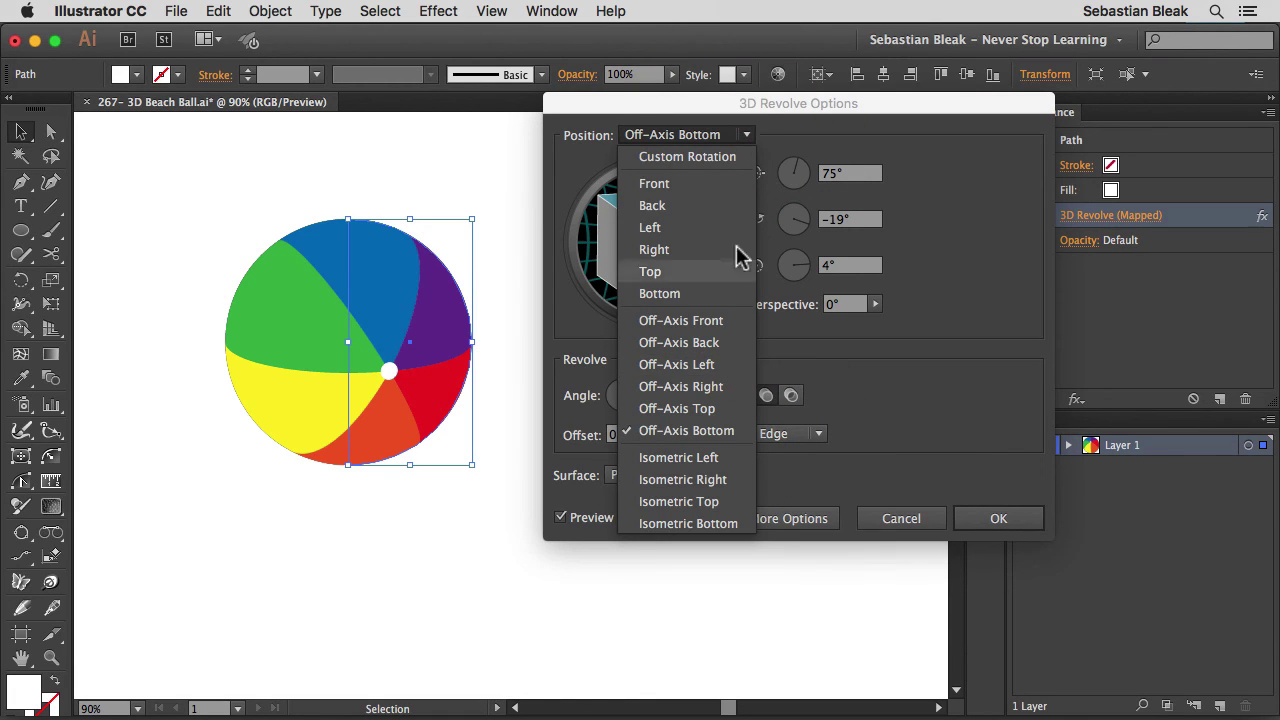
{"action": "left_click", "coordinate": [746, 135]}
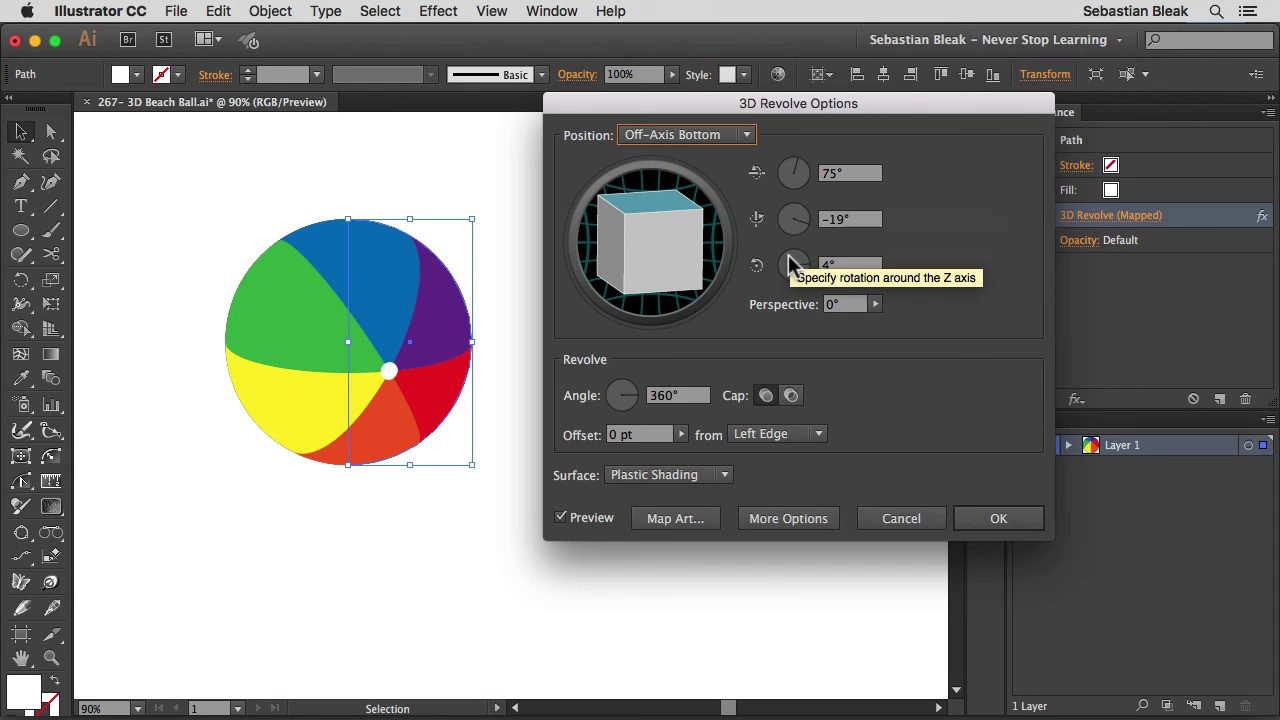
Step: Set the ball's rotation to 112° around X, 38° around Y and -2° around Z, and apply the effect
{"action": "scroll", "coordinate": [847, 173], "scroll_direction": "up", "scroll_amount": 15}
{"action": "scroll", "coordinate": [847, 173], "scroll_direction": "down", "scroll_amount": 11}
{"action": "scroll", "coordinate": [847, 222], "scroll_direction": "up", "scroll_amount": 15}
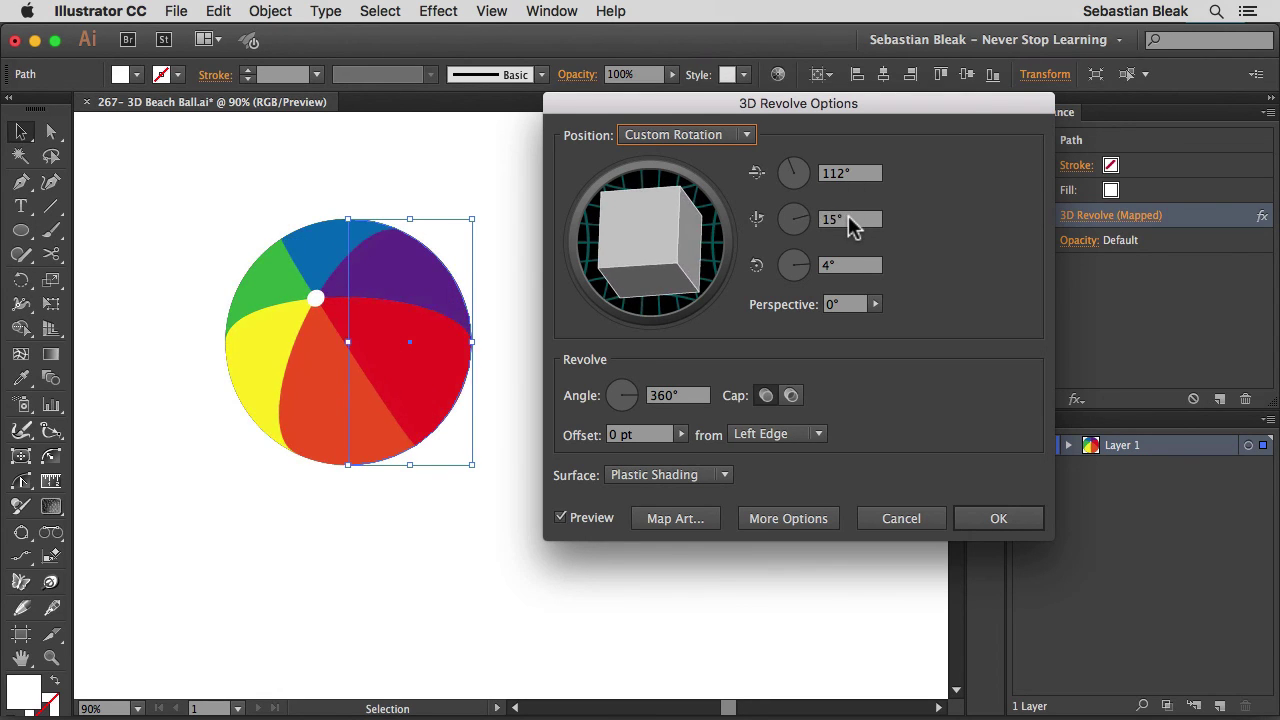
{"action": "scroll", "coordinate": [848, 224], "scroll_direction": "up", "scroll_amount": 10}
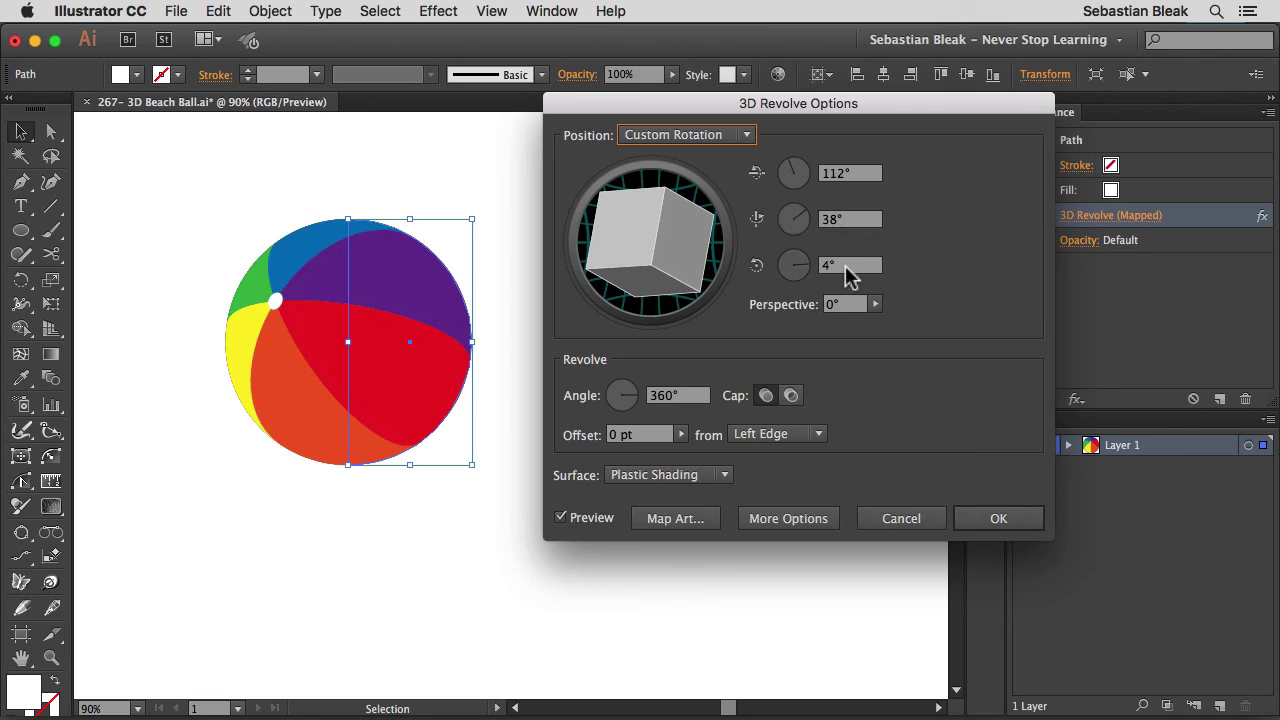
{"action": "scroll", "coordinate": [847, 268], "scroll_direction": "down", "scroll_amount": 20}
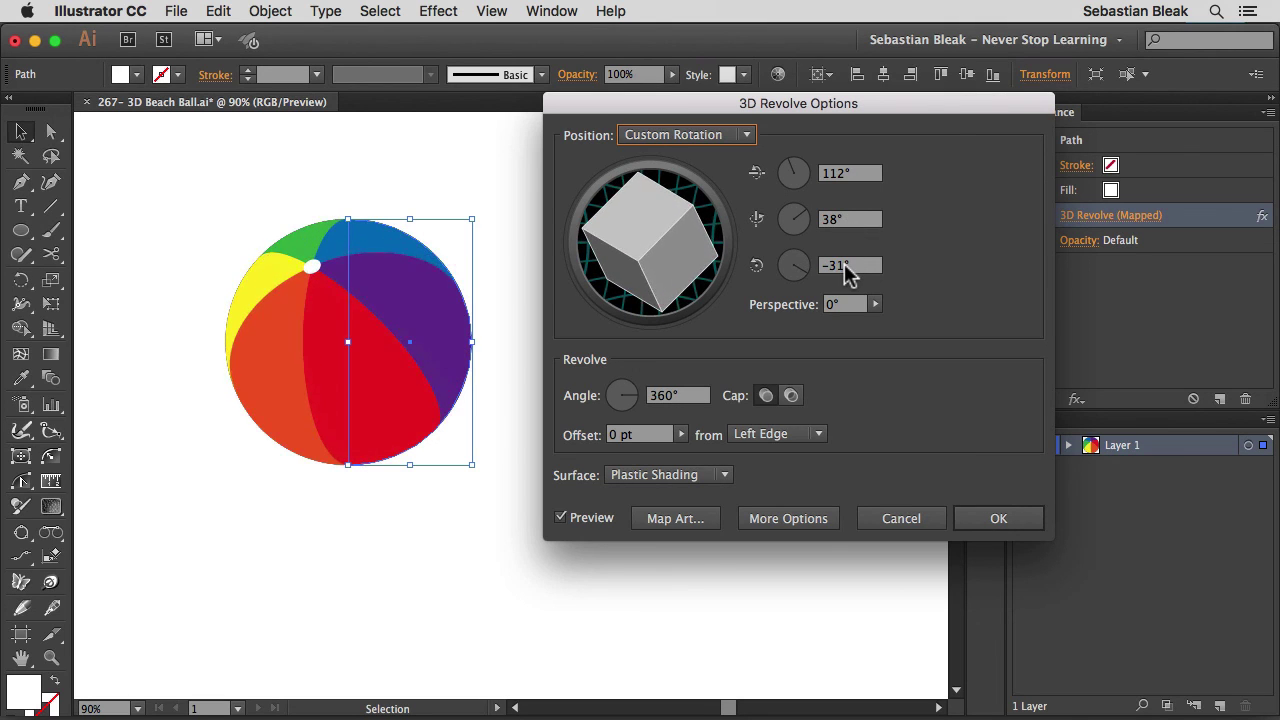
{"action": "scroll", "coordinate": [847, 268], "scroll_direction": "up", "scroll_amount": 20}
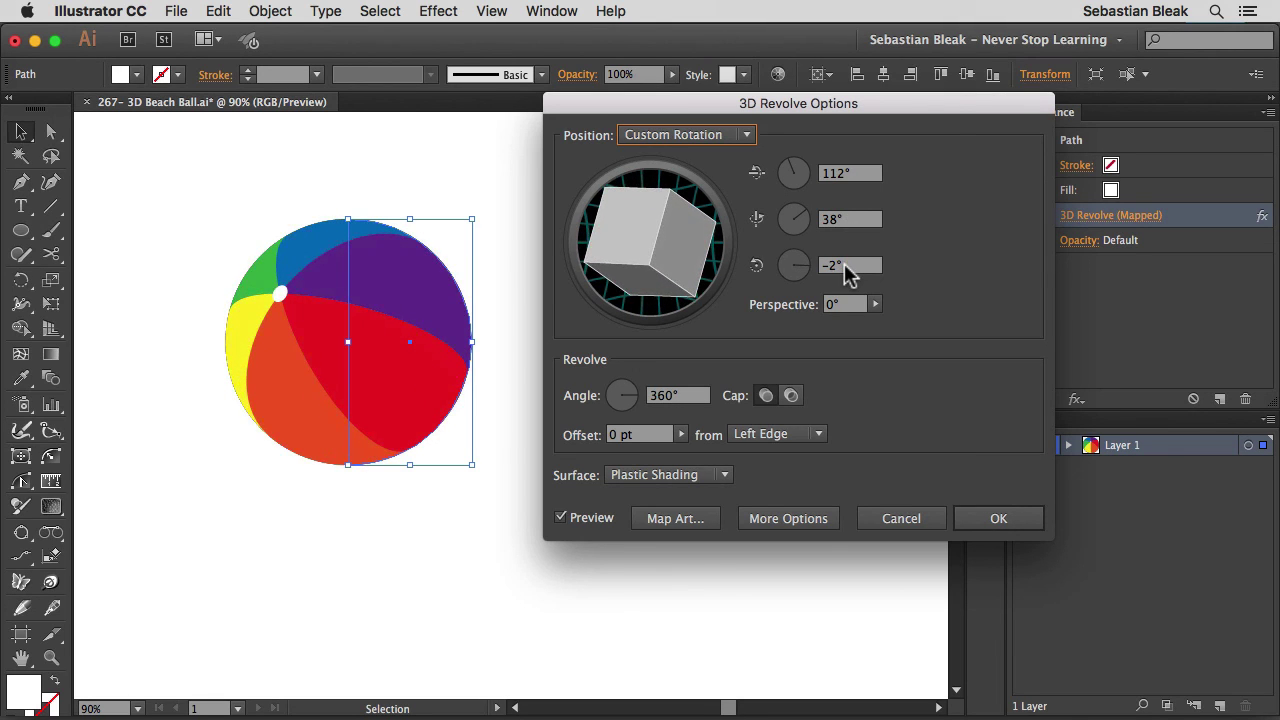
{"action": "left_click", "coordinate": [972, 527]}
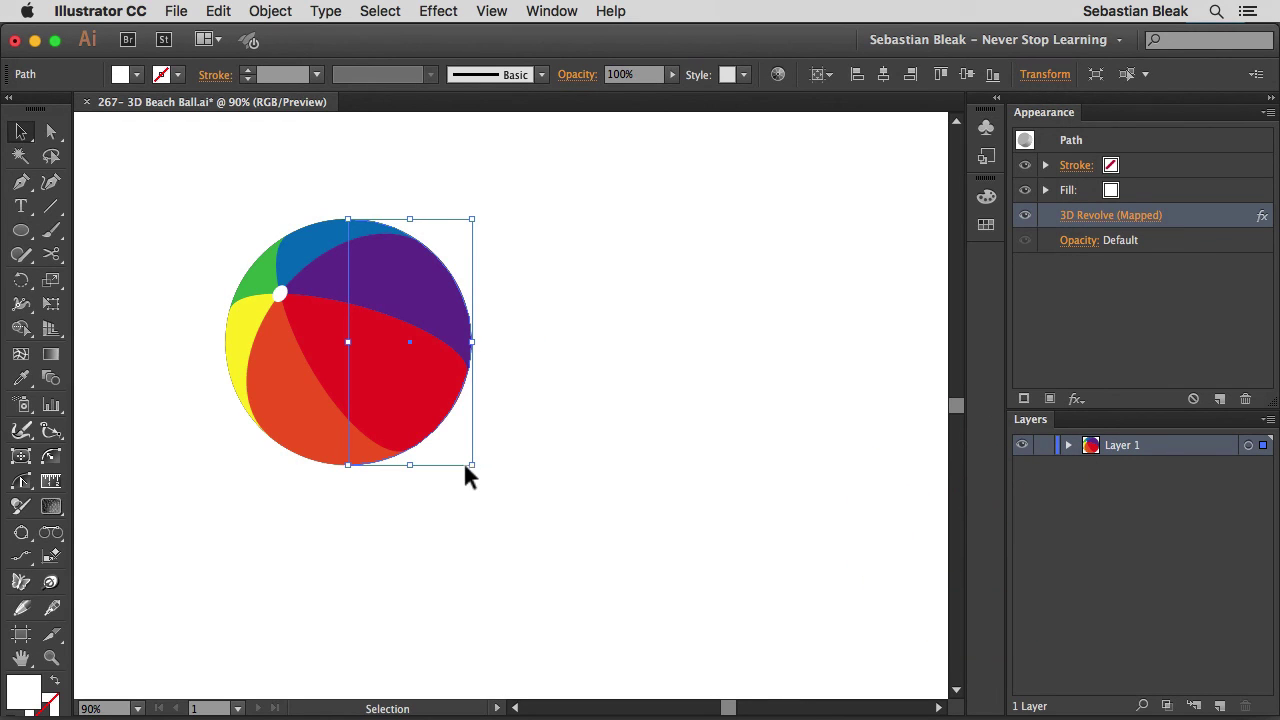
Step: Enlarge the beach ball proportionally, shift it to the right on the artboard and deselect it
{"action": "left_click_drag", "start_coordinate": [476, 468], "coordinate": [591, 543]}
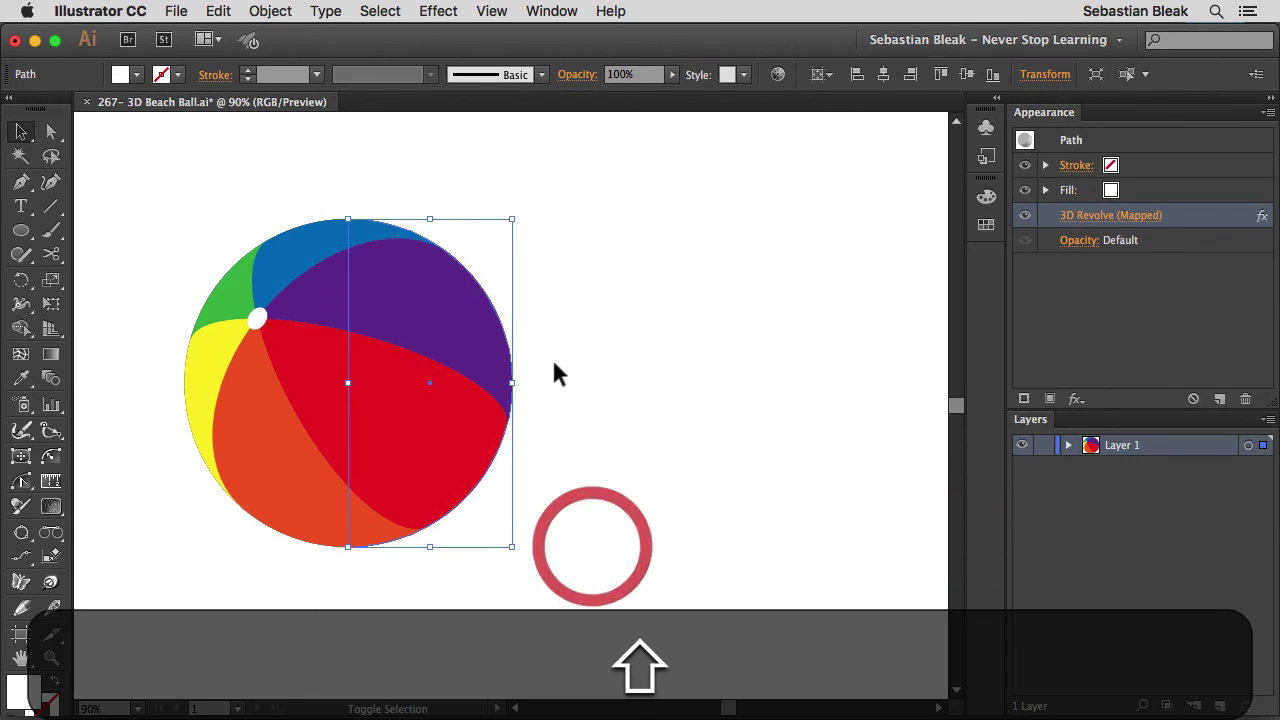
{"action": "left_click_drag", "start_coordinate": [512, 218], "coordinate": [618, 172]}
{"action": "left_click", "coordinate": [660, 327]}
{"action": "left_click_drag", "start_coordinate": [383, 349], "coordinate": [477, 335]}
{"action": "left_click", "coordinate": [755, 358]}
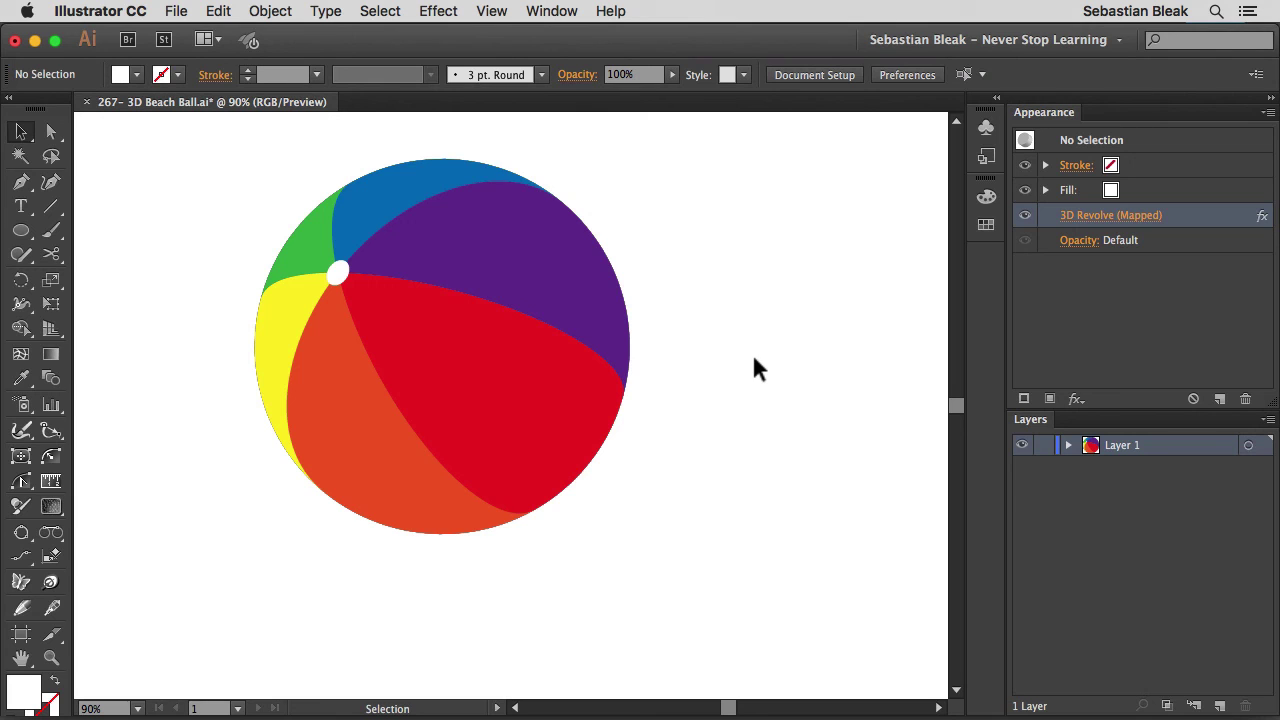